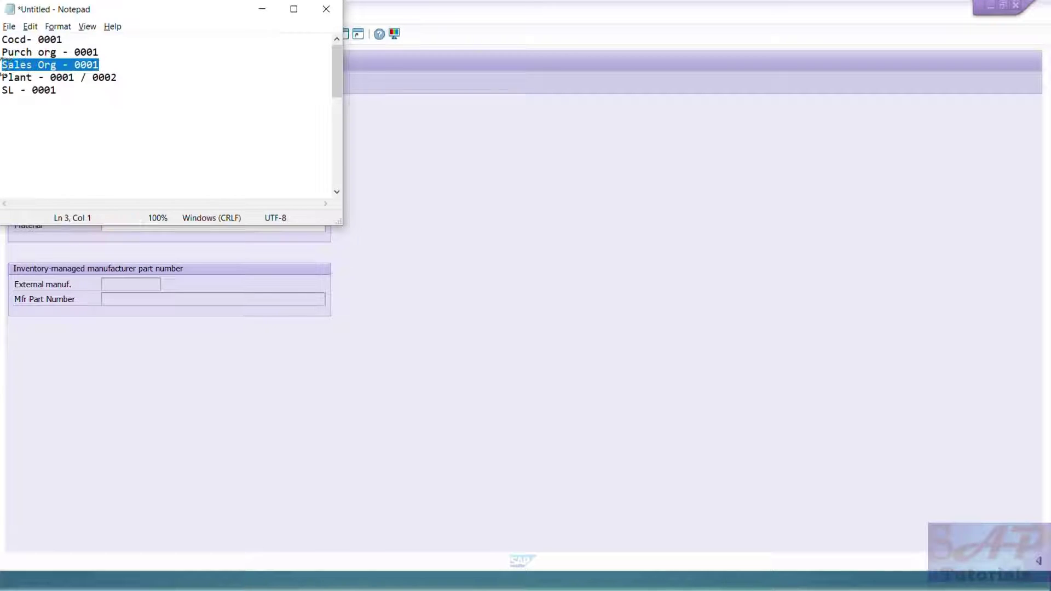
# Review the purchasing, sales, plant and storage location codes in the note and add a "Material -" line below them.
pyautogui.click(75, 94)
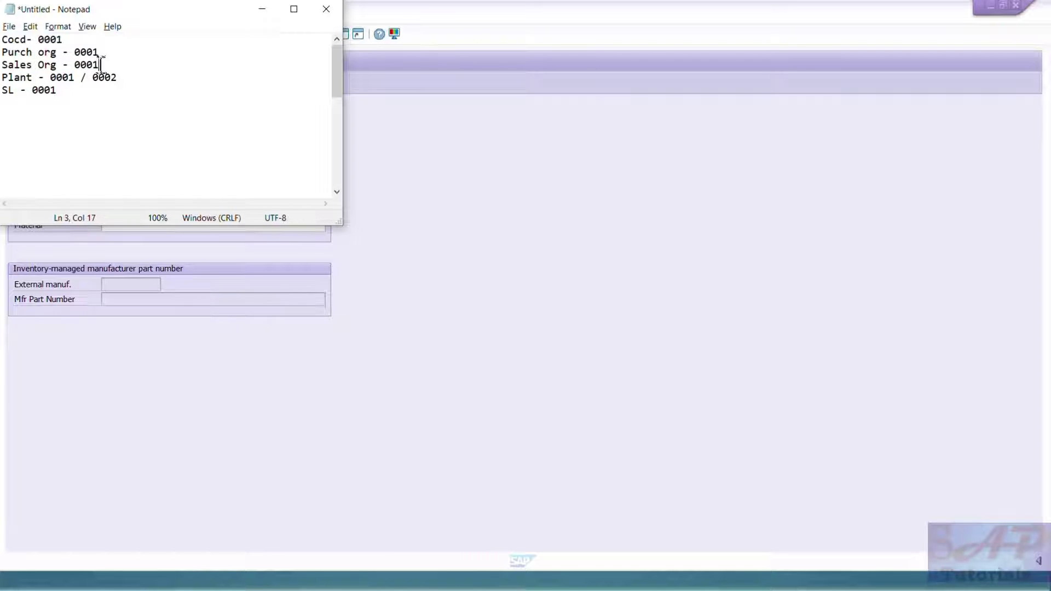
pyautogui.moveTo(100, 65); pyautogui.dragTo(76, 77)
pyautogui.click(77, 122)
pyautogui.click(99, 99)
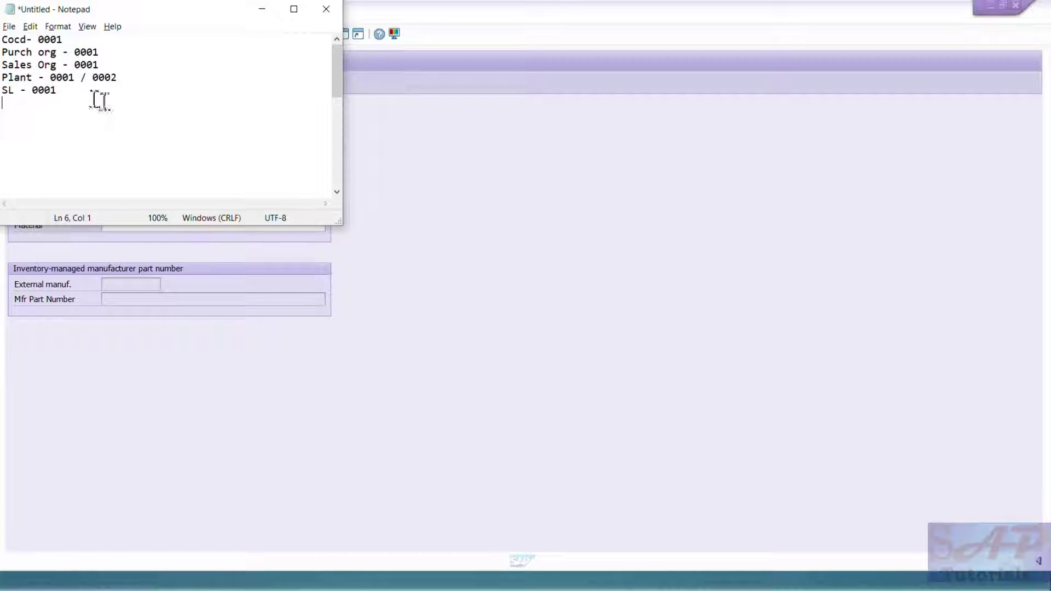
pyautogui.doubleClick(66, 77)
pyautogui.doubleClick(104, 78)
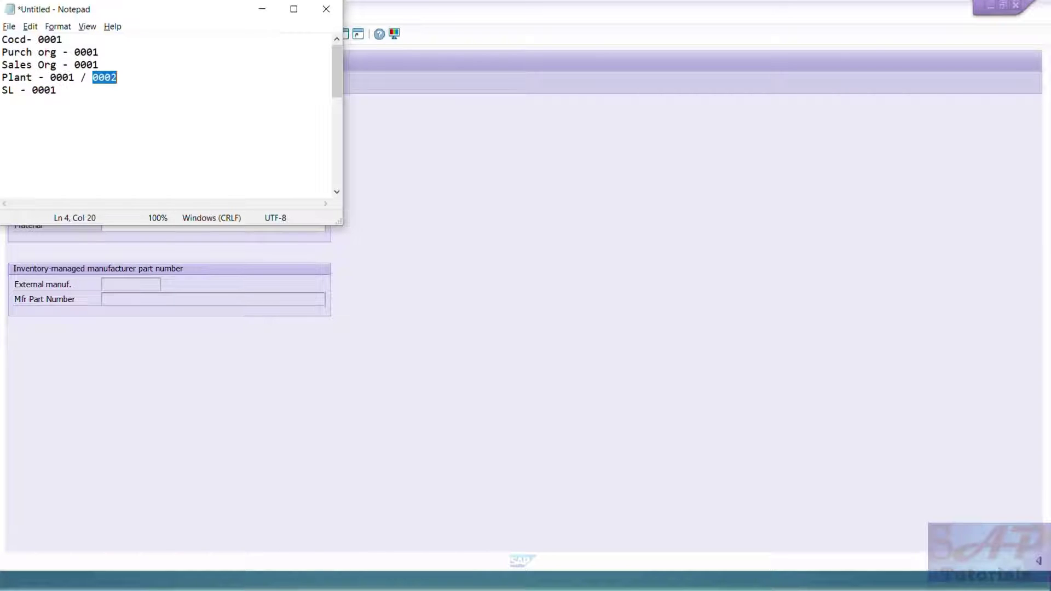
pyautogui.click(92, 112)
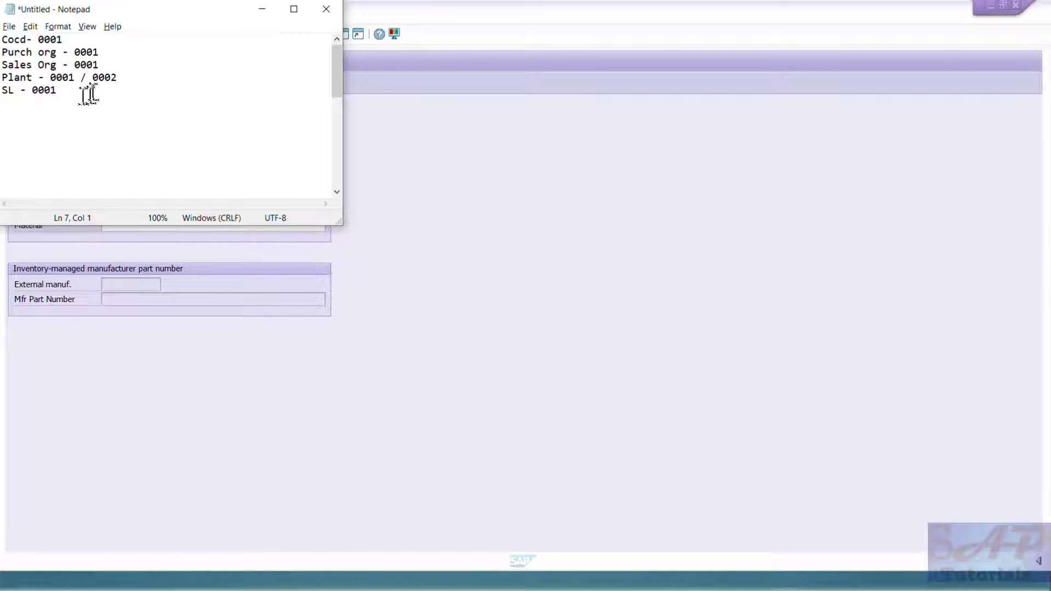
pyautogui.moveTo(56, 90); pyautogui.dragTo(32, 90)
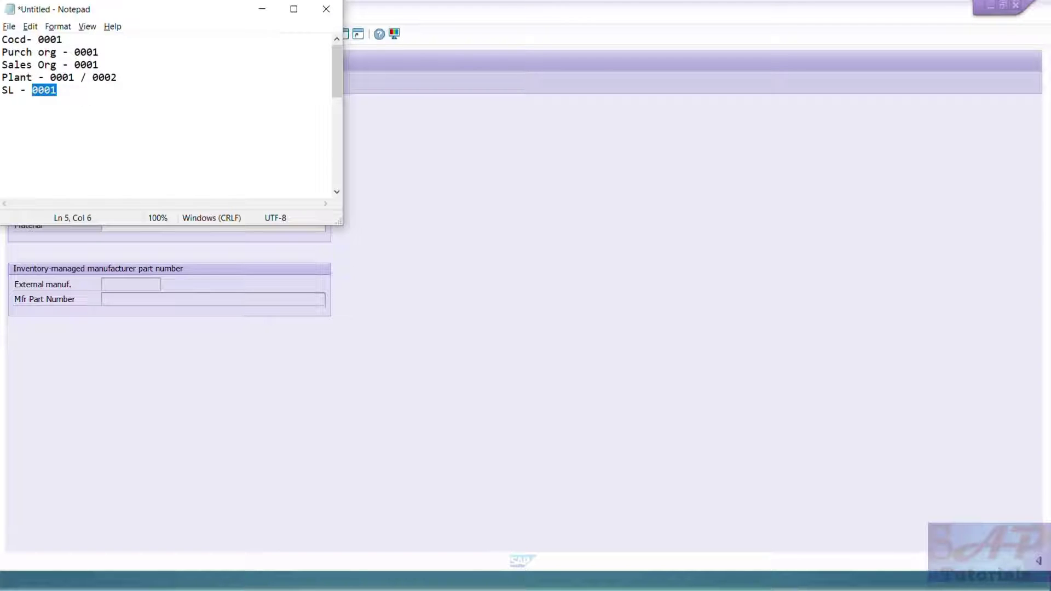
pyautogui.click(57, 89)
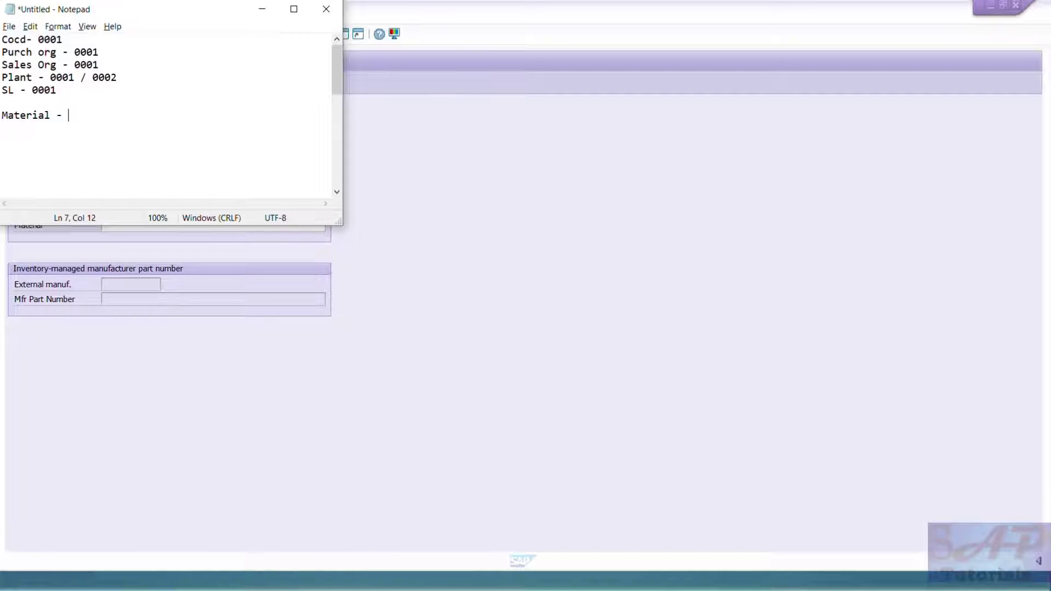
# Switch to SAP and start creating a material with industry sector M Mechanical engineering and material type ROH Raw materials-ROH.
pyautogui.click(446, 223)
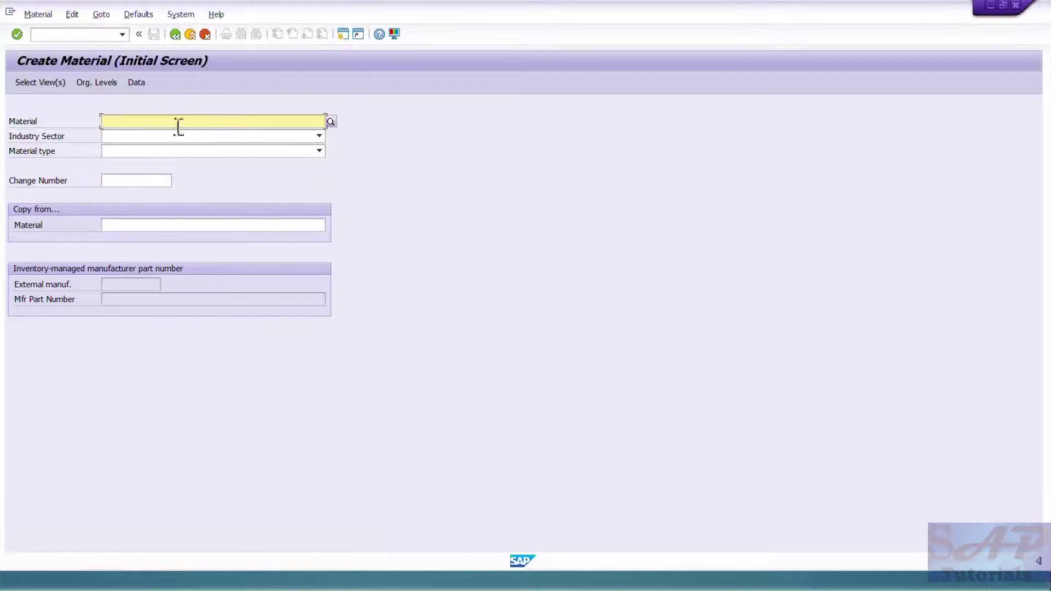
pyautogui.press('Tab')
pyautogui.write('M')
pyautogui.press('Tab')
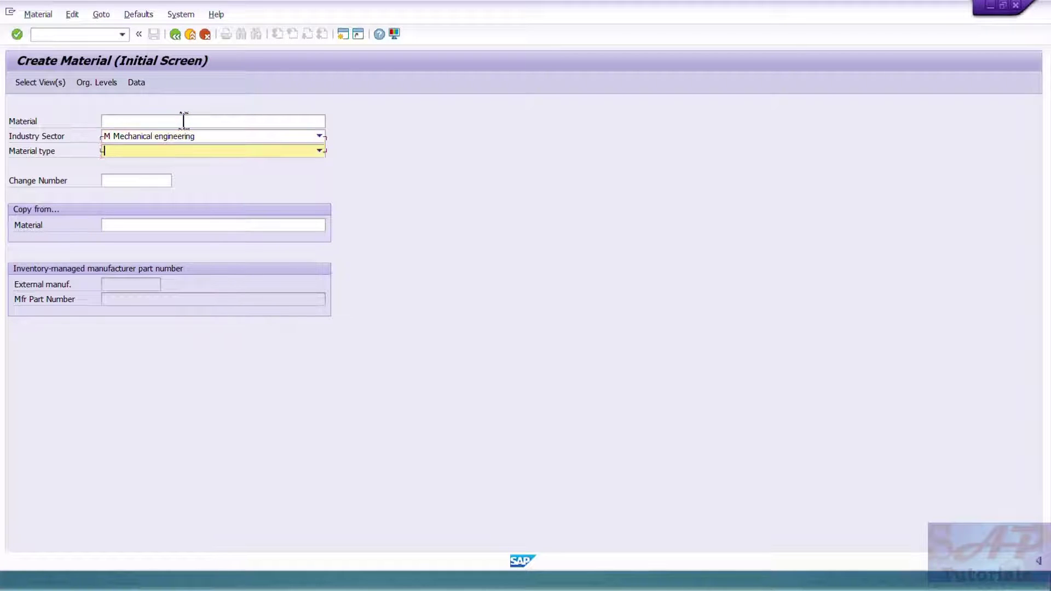
pyautogui.write('ROH Raw materials-ROH')
pyautogui.press('Return')
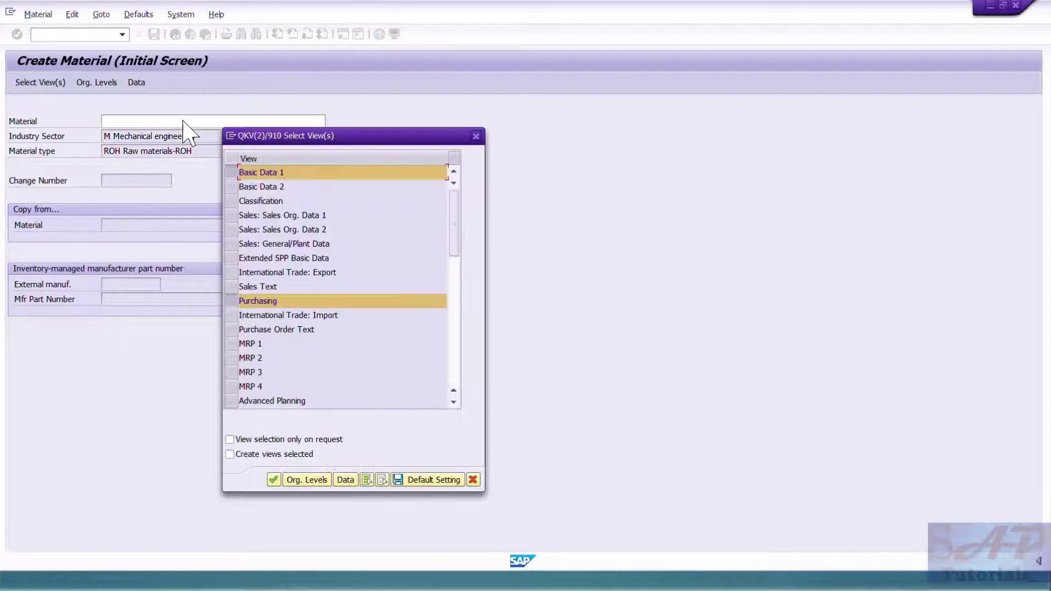
# Check the view selection and accept Basic Data 1, Purchasing, General Plant Data / Storage 1 and Accounting 1.
pyautogui.scroll(-5, 296, 267)
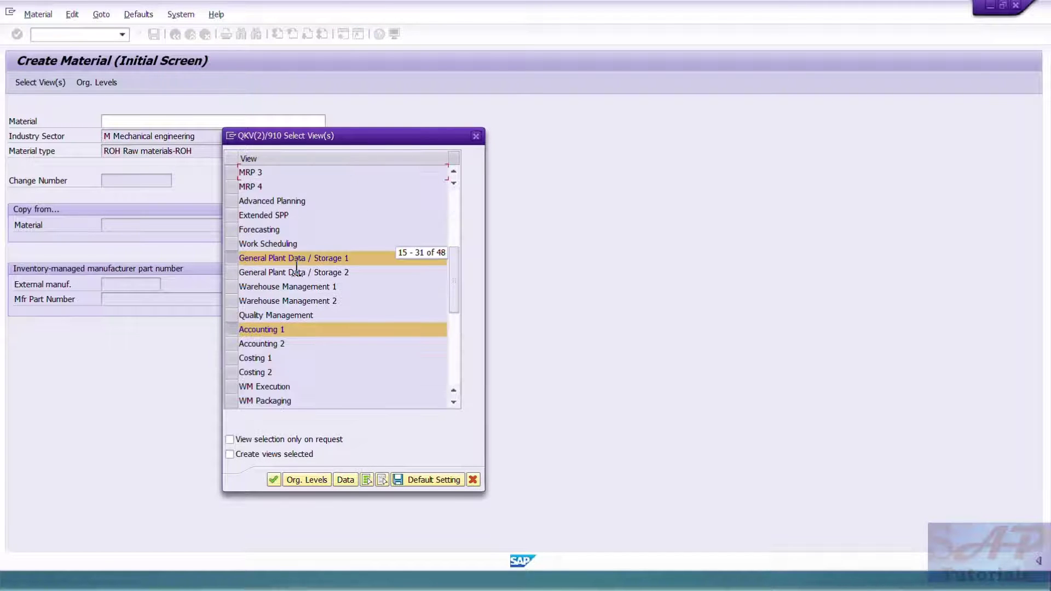
pyautogui.scroll(5, 296, 266)
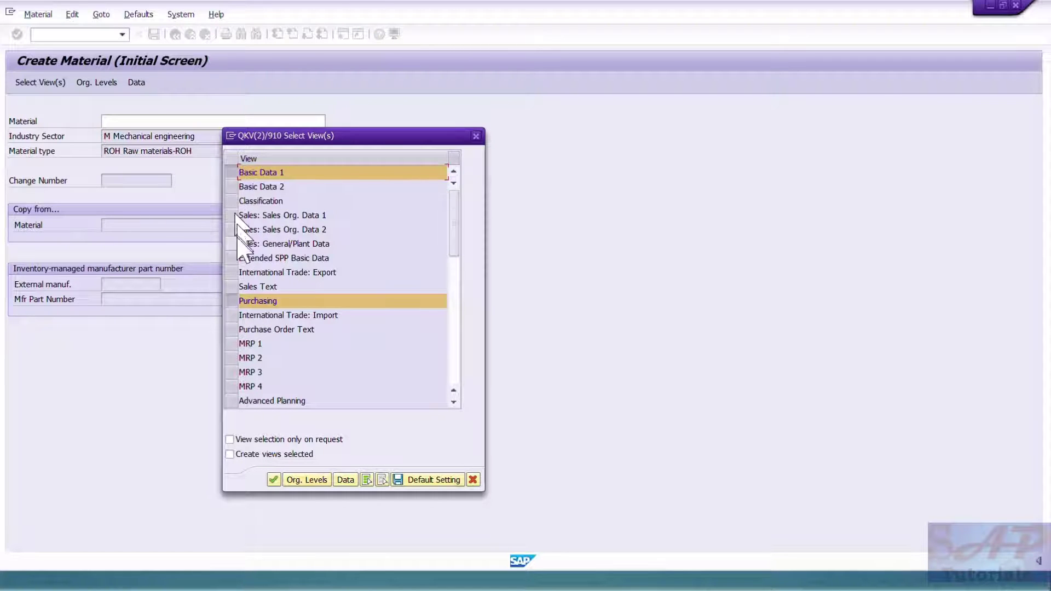
pyautogui.scroll(-2, 276, 290)
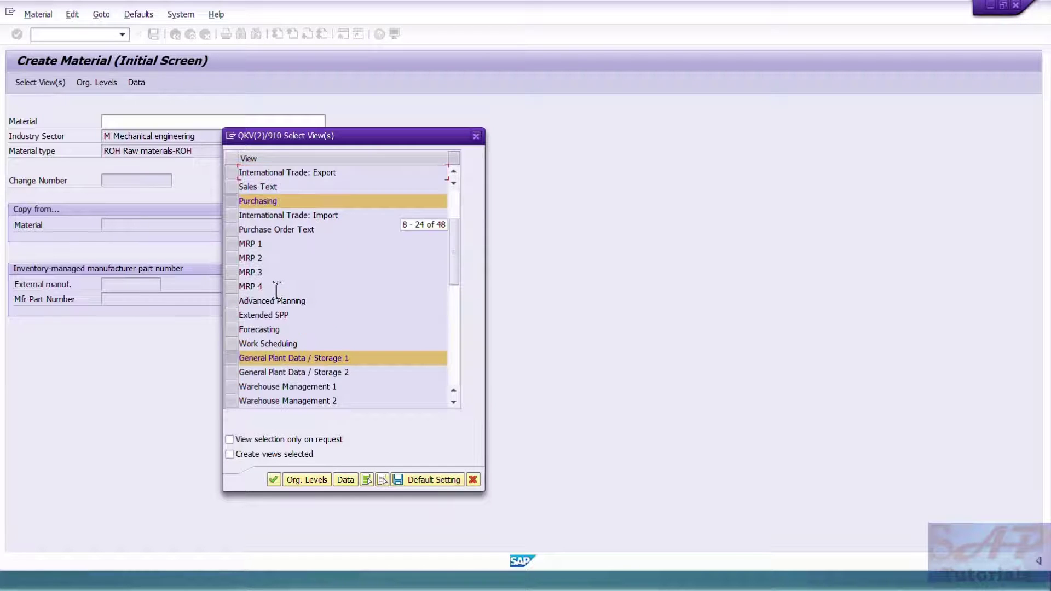
pyautogui.scroll(2, 276, 290)
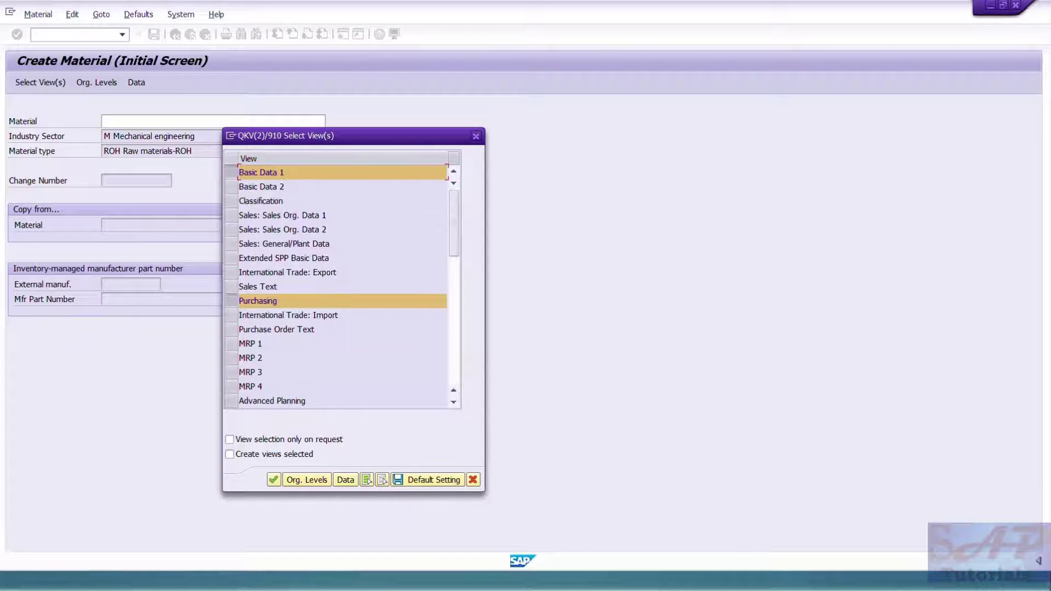
pyautogui.scroll(-4, 277, 297)
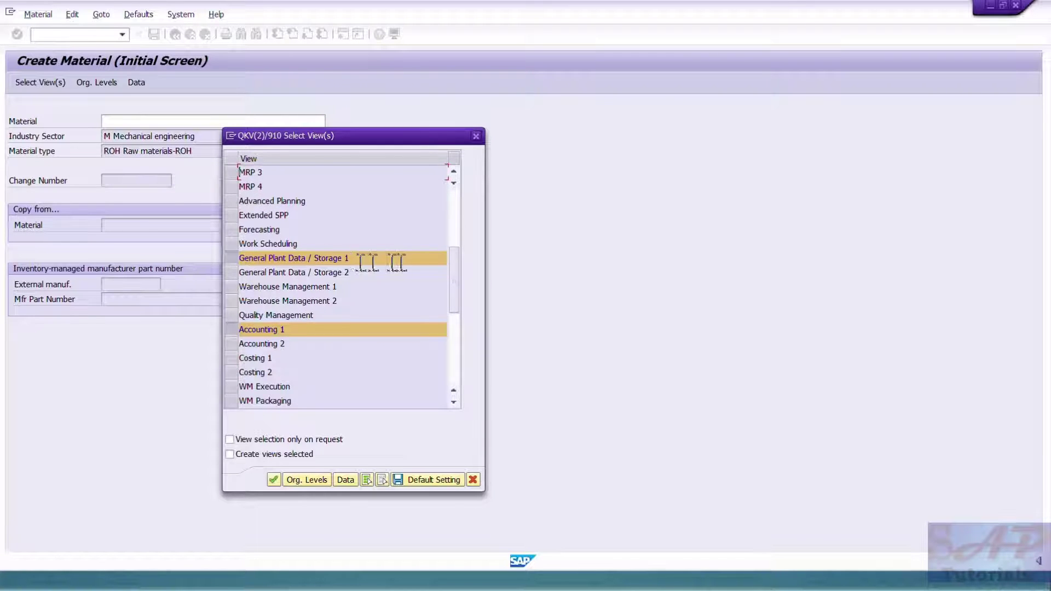
pyautogui.click(273, 479)
# Set the organizational levels to plant 0001 and storage location 0001 and confirm them.
pyautogui.write('0001')
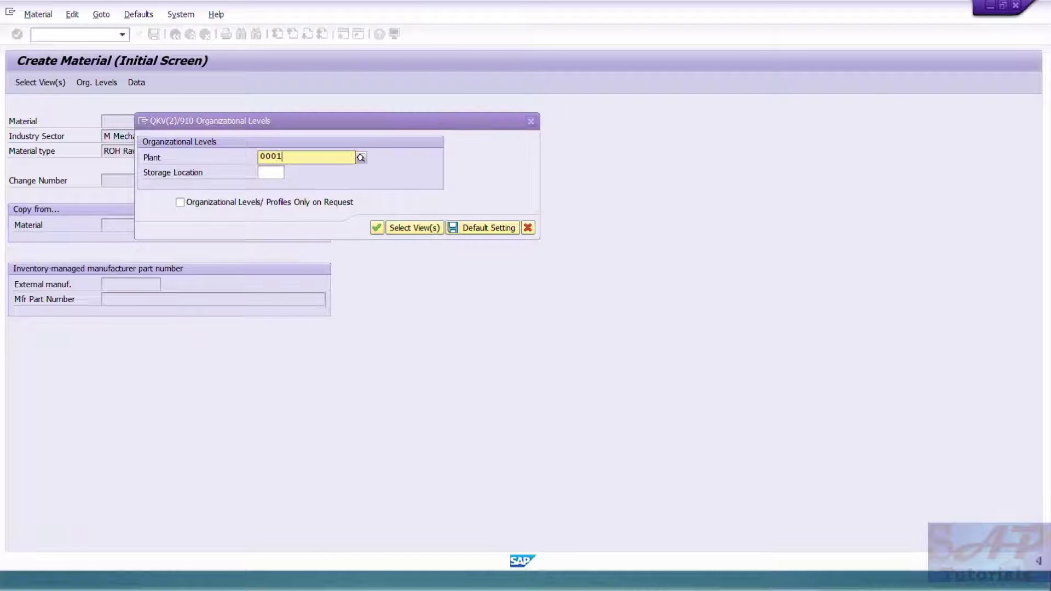
pyautogui.press('Tab')
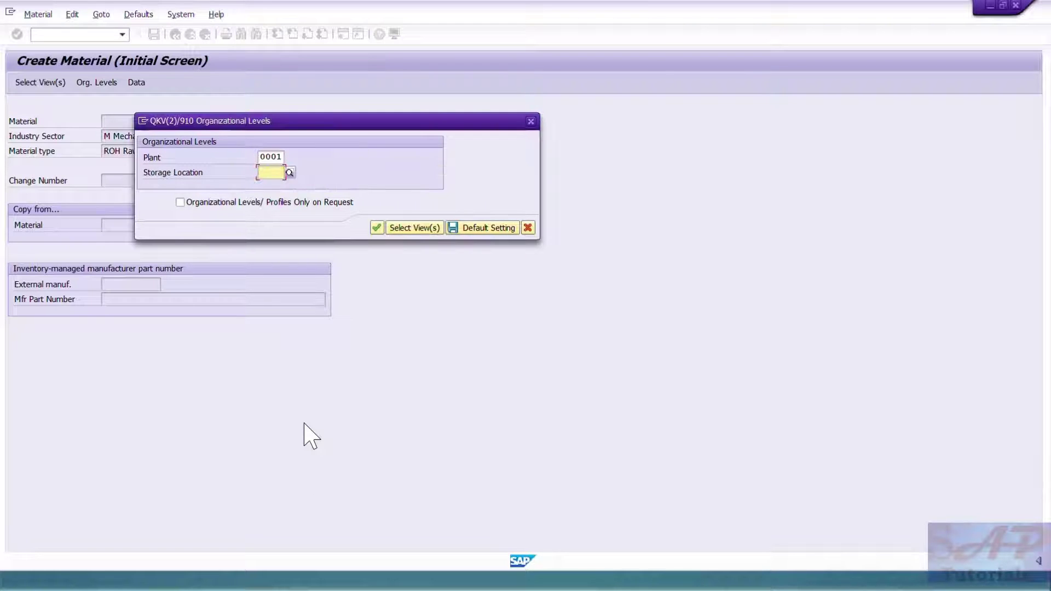
pyautogui.write('0001')
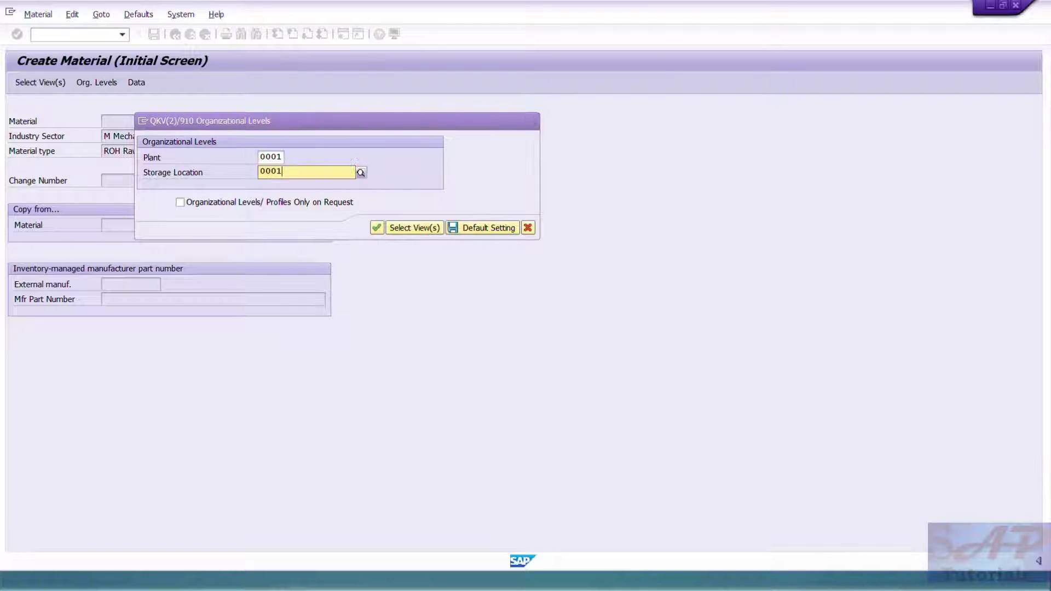
pyautogui.press('Return')
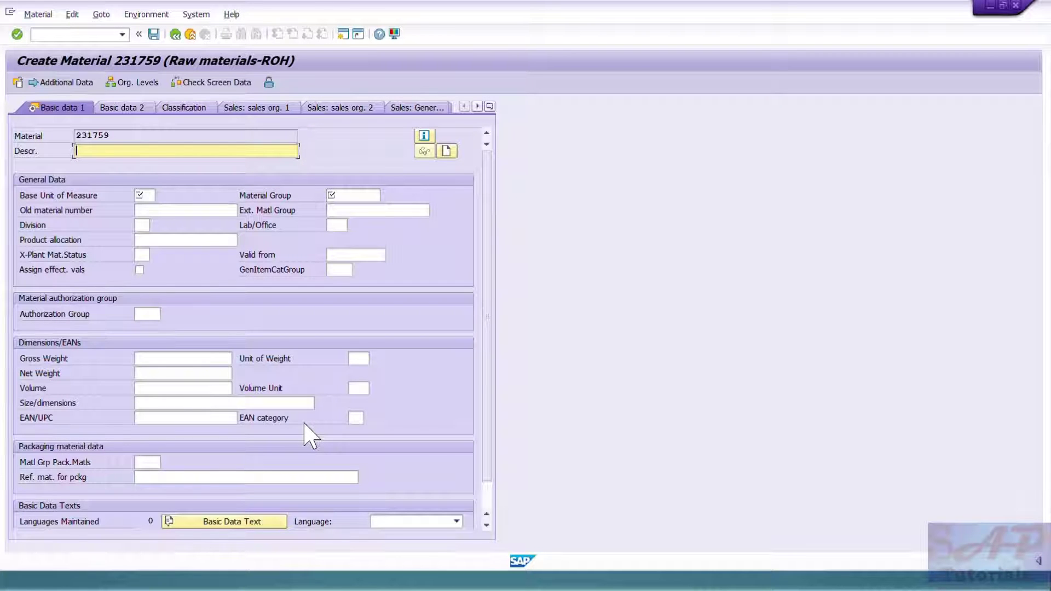
# Fill in the basic data with description "STO Test Material", base unit EA and material group 01, and continue to the purchasing data.
pyautogui.write('STO Test Material')
pyautogui.press('Tab')
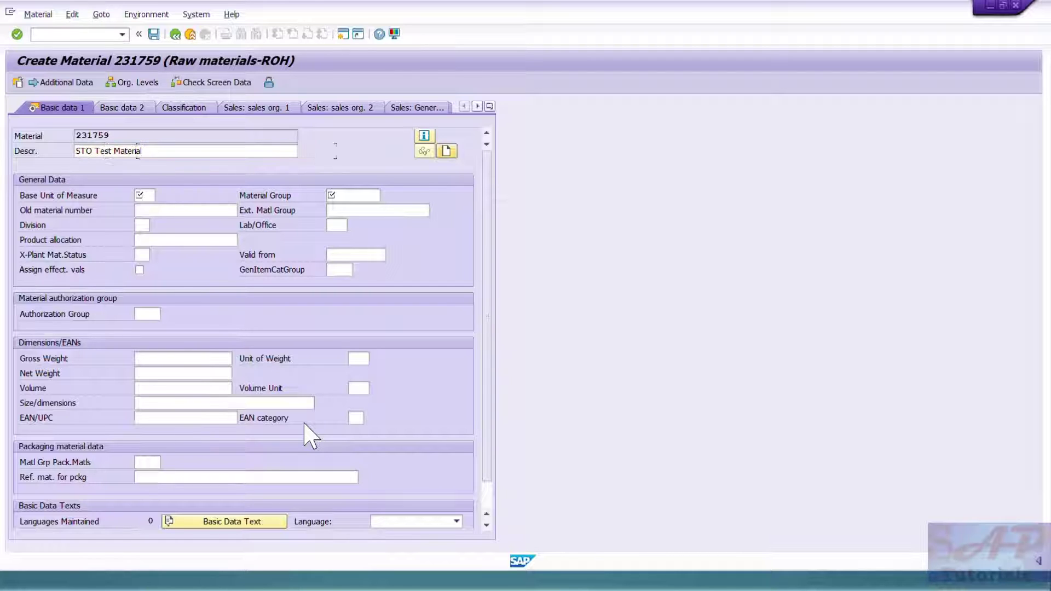
pyautogui.write('EA')
pyautogui.press('Tab')
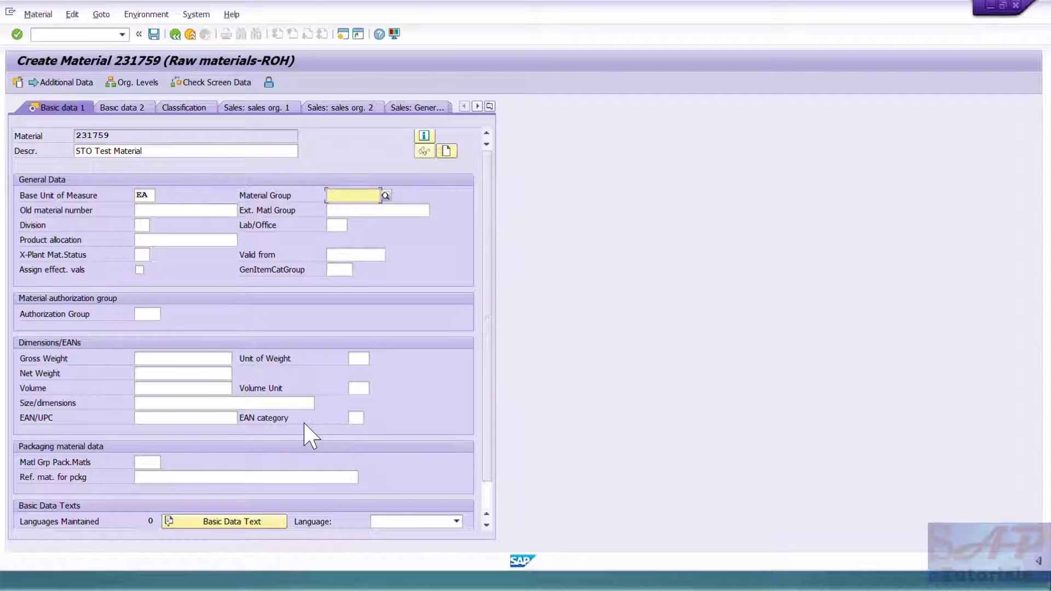
pyautogui.write('01')
pyautogui.press('Return')
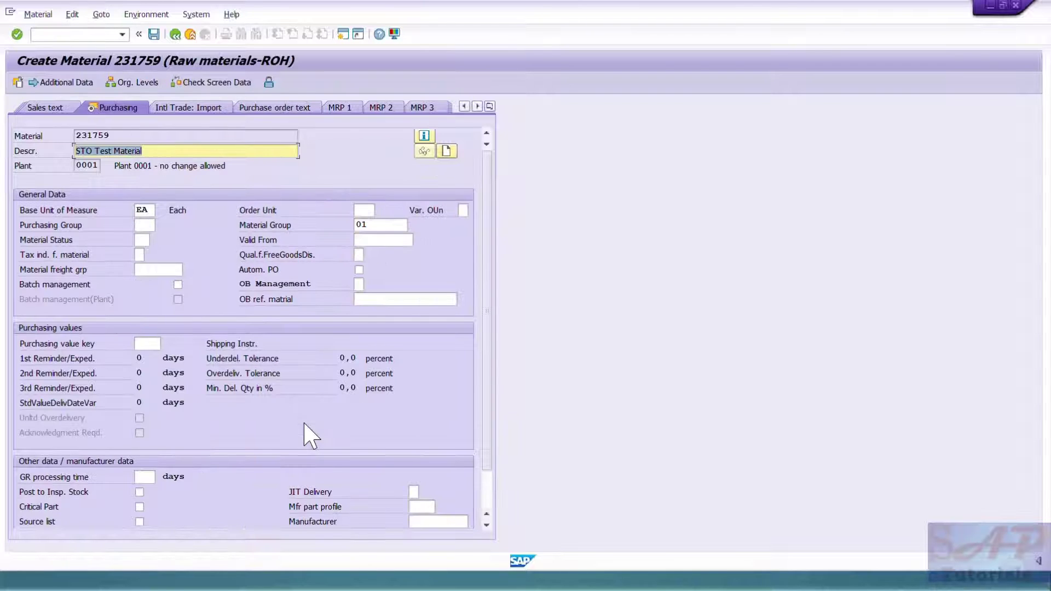
# Set the material's purchasing group to 001.
pyautogui.press('Tab')
pyautogui.press('Tab')
pyautogui.press('Tab')
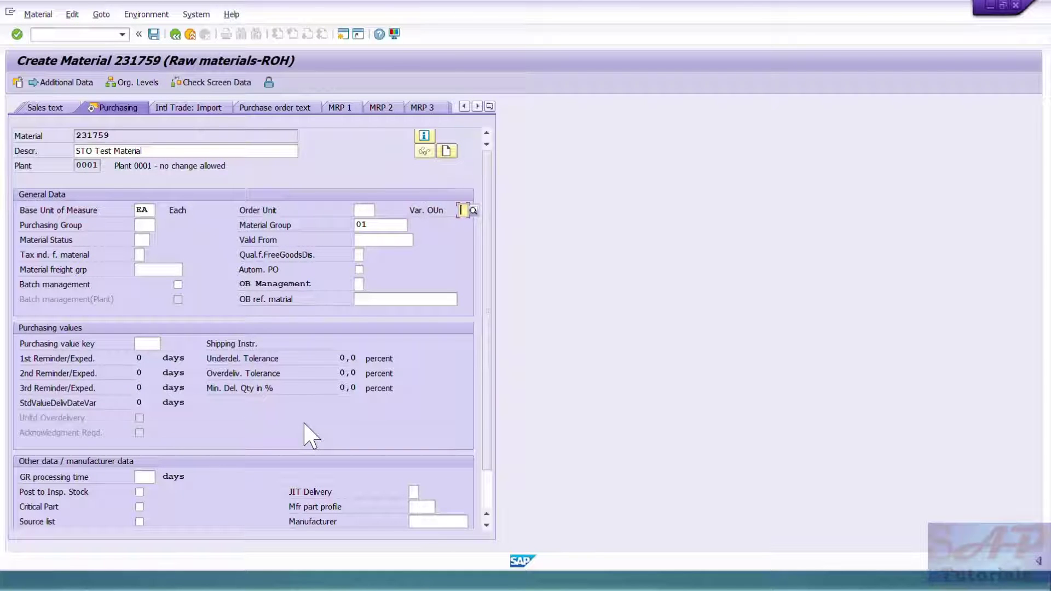
pyautogui.press('Tab')
pyautogui.write('00')
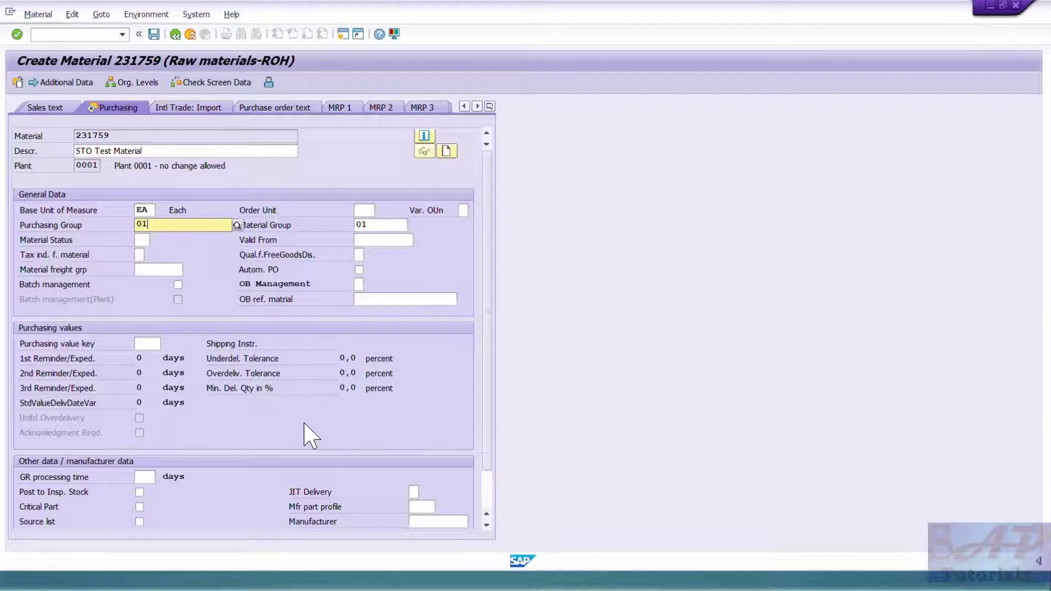
pyautogui.write('1')
pyautogui.press('Tab')
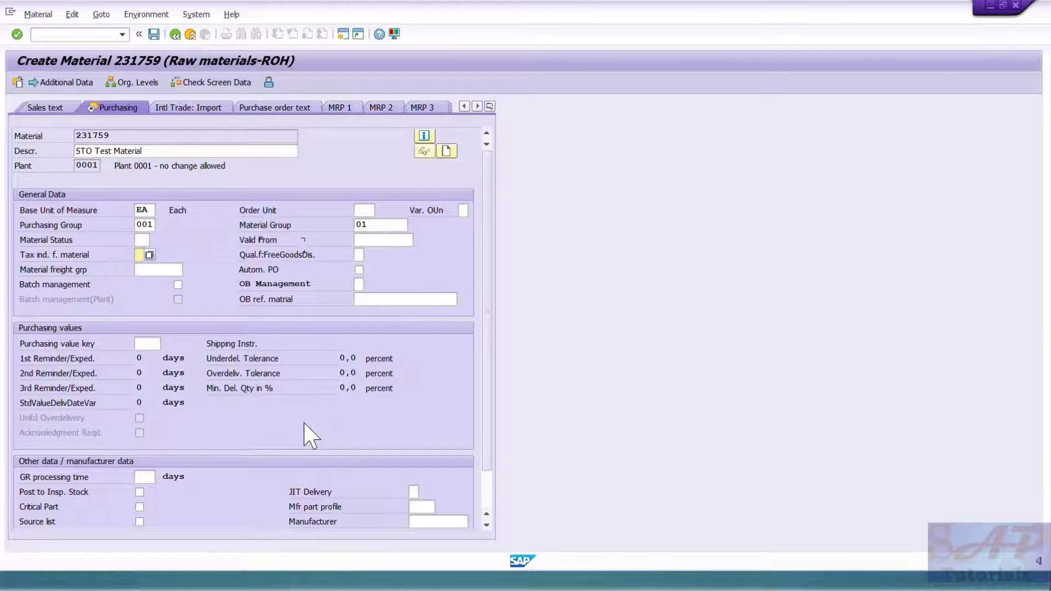
# Set the purchasing value key to 1 and continue past the plant storage data to the Accounting 1 view.
pyautogui.press('Tab')
pyautogui.press('Tab')
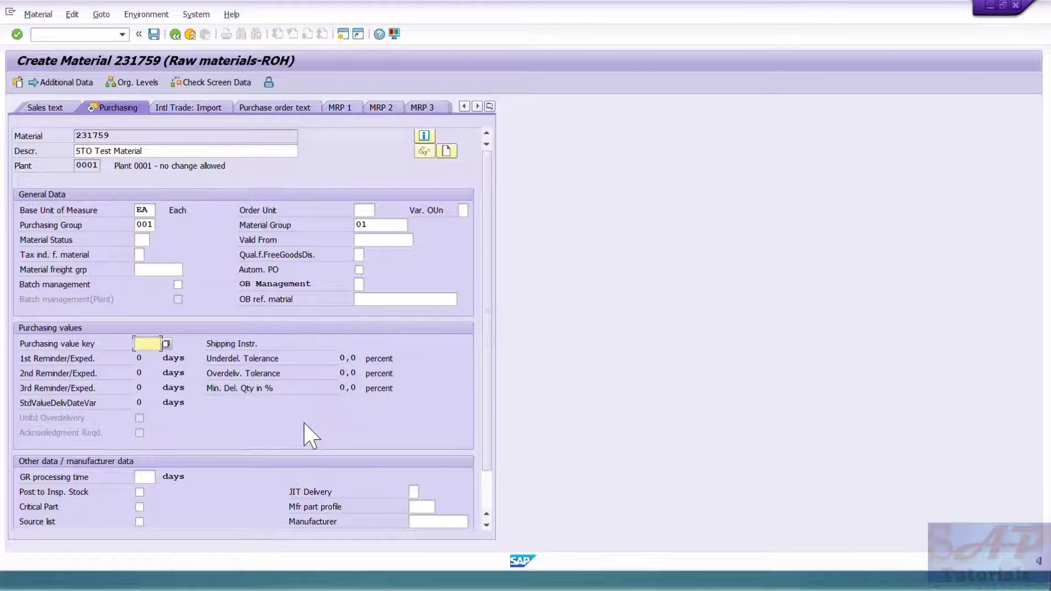
pyautogui.write('1')
pyautogui.press('Tab')
pyautogui.press('Return')
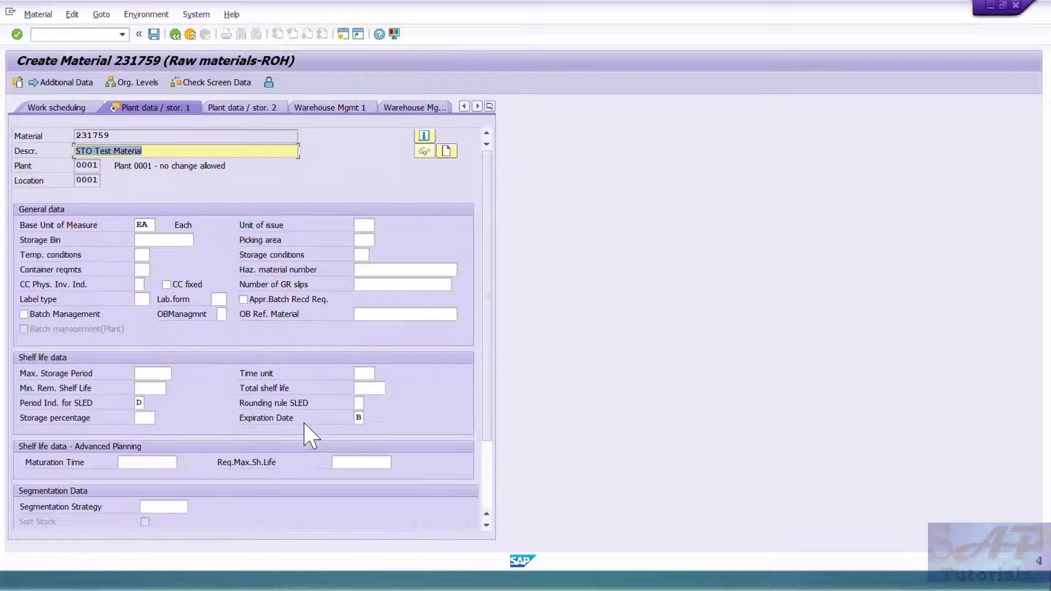
pyautogui.press('Return')
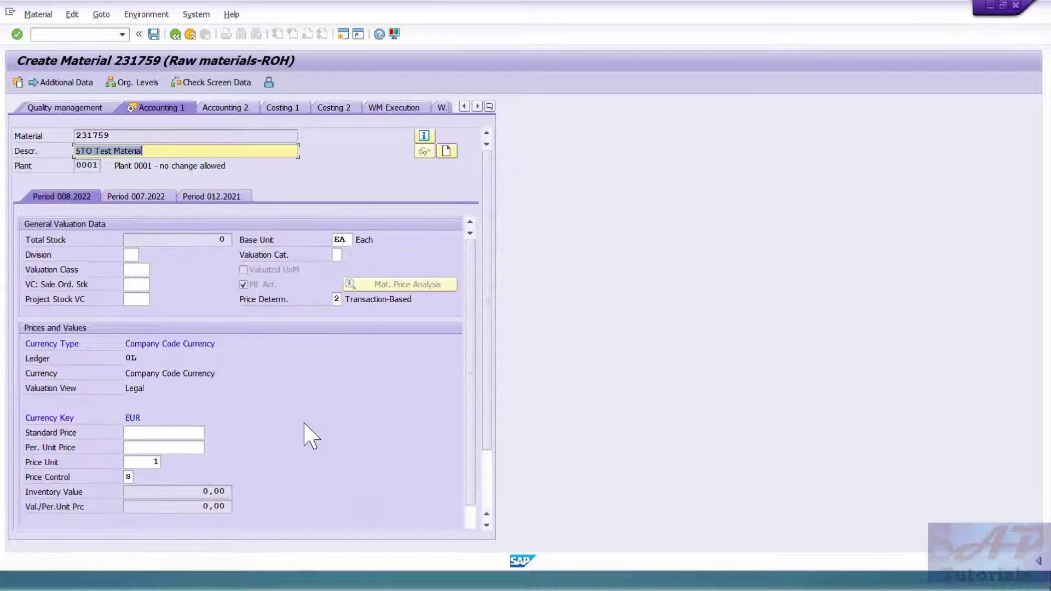
# Set the material's valuation class to 3000.
pyautogui.press('Tab')
pyautogui.press('Tab')
pyautogui.press('Tab')
pyautogui.press('Tab')
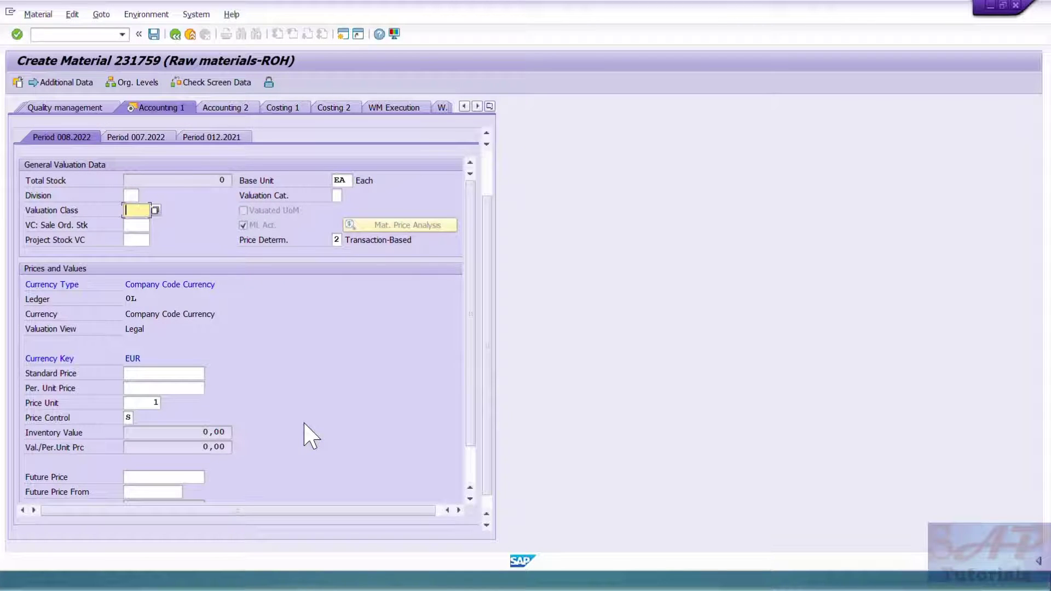
pyautogui.write('3000')
# Set the standard price to 10, the periodic unit price to 1 and the price control to V.
pyautogui.press('Tab')
pyautogui.press('Tab')
pyautogui.press('Tab')
pyautogui.press('Tab')
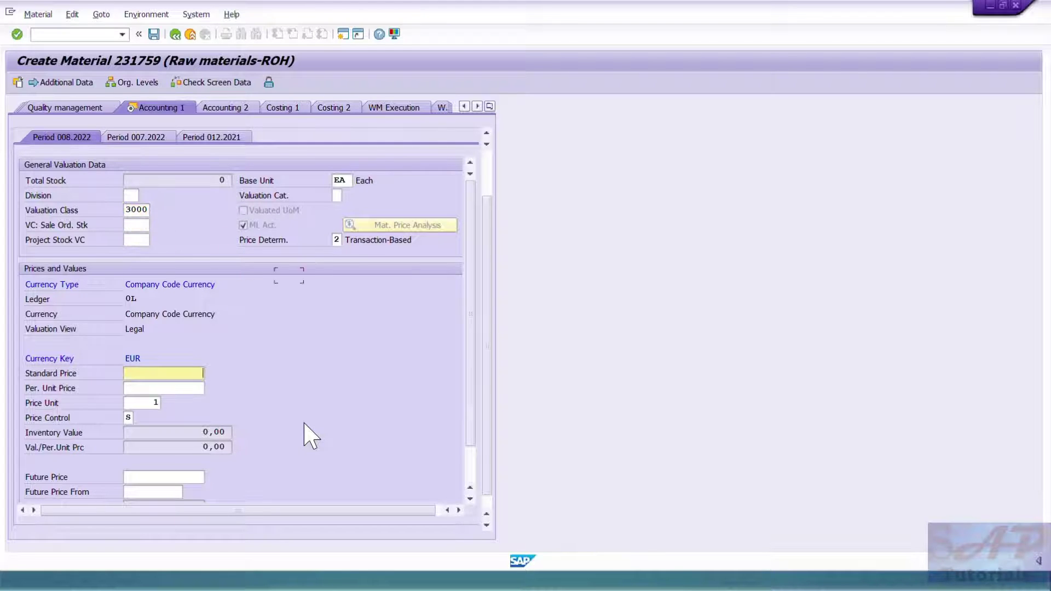
pyautogui.write('10')
pyautogui.press('Tab')
pyautogui.write('1')
pyautogui.press('Tab')
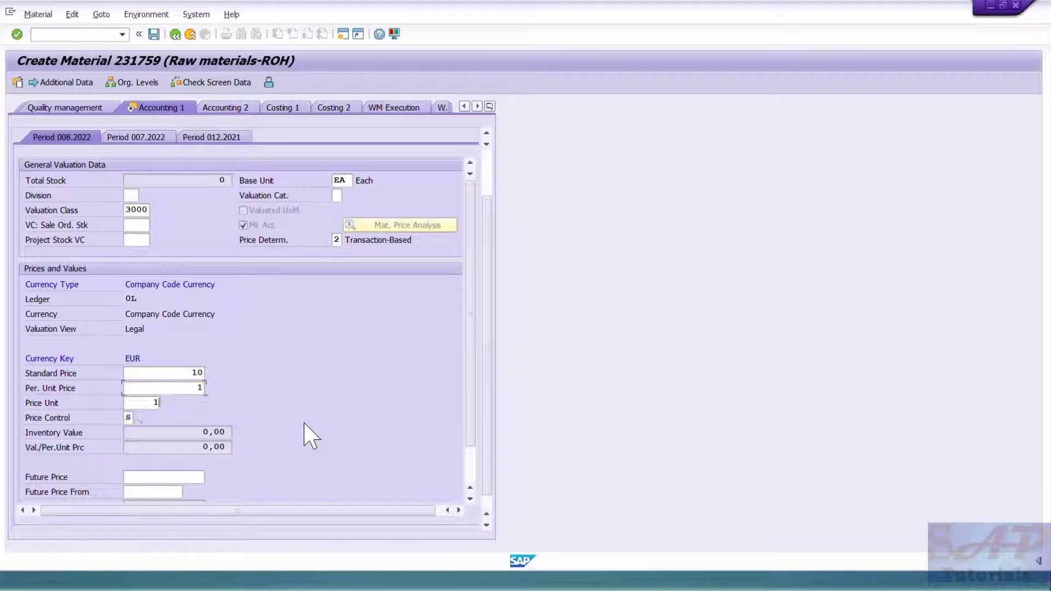
pyautogui.write('V')
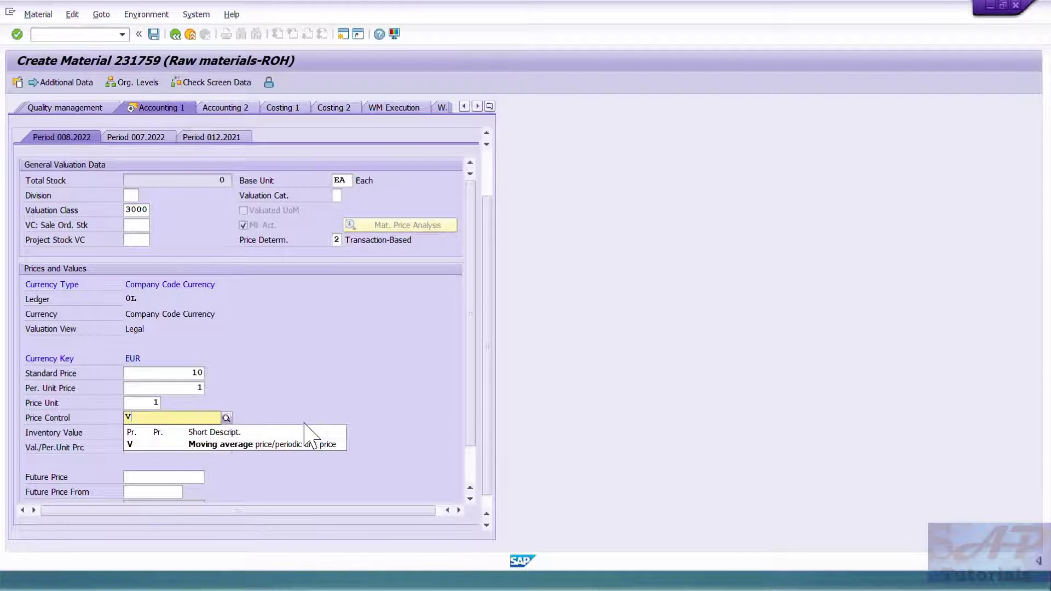
# Complete the last data view and save the new material.
pyautogui.press('Return')
pyautogui.press('Return')
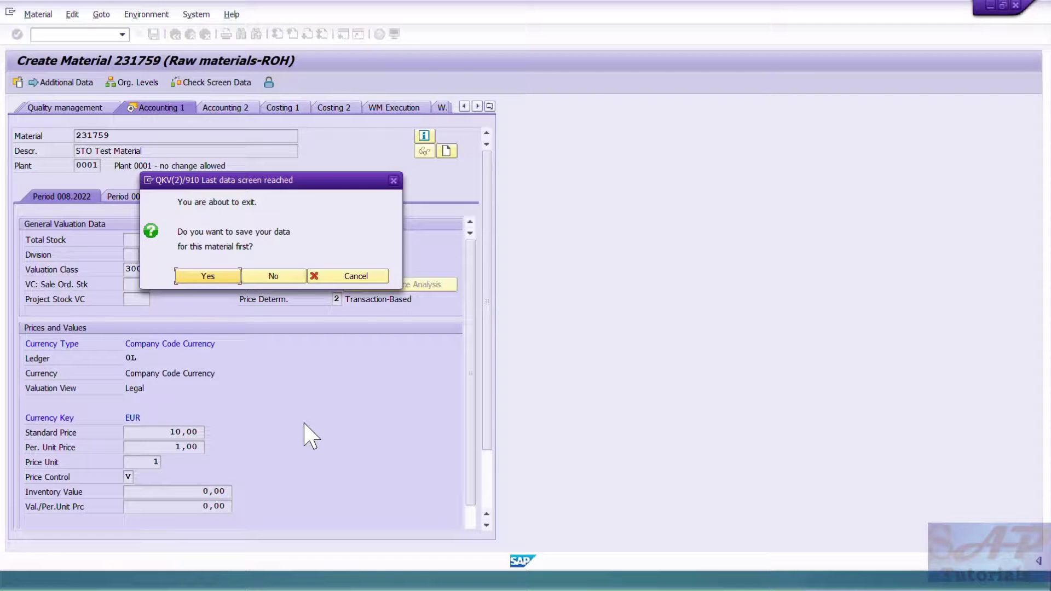
pyautogui.click(212, 276)
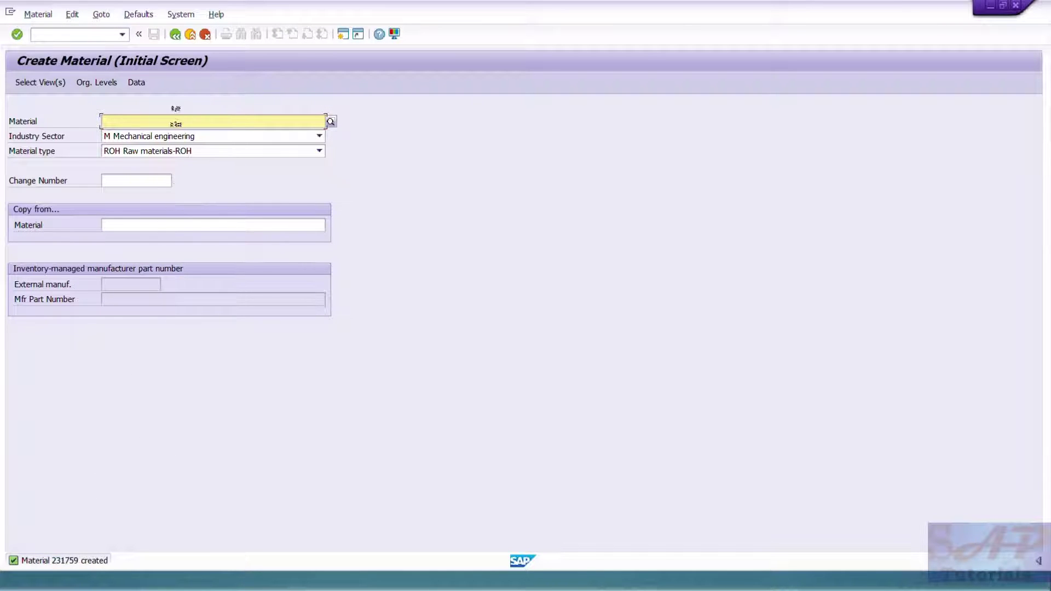
# Enter 231759 as the material in the Create Material initial screen and dismiss the suggestion list.
pyautogui.write('23')
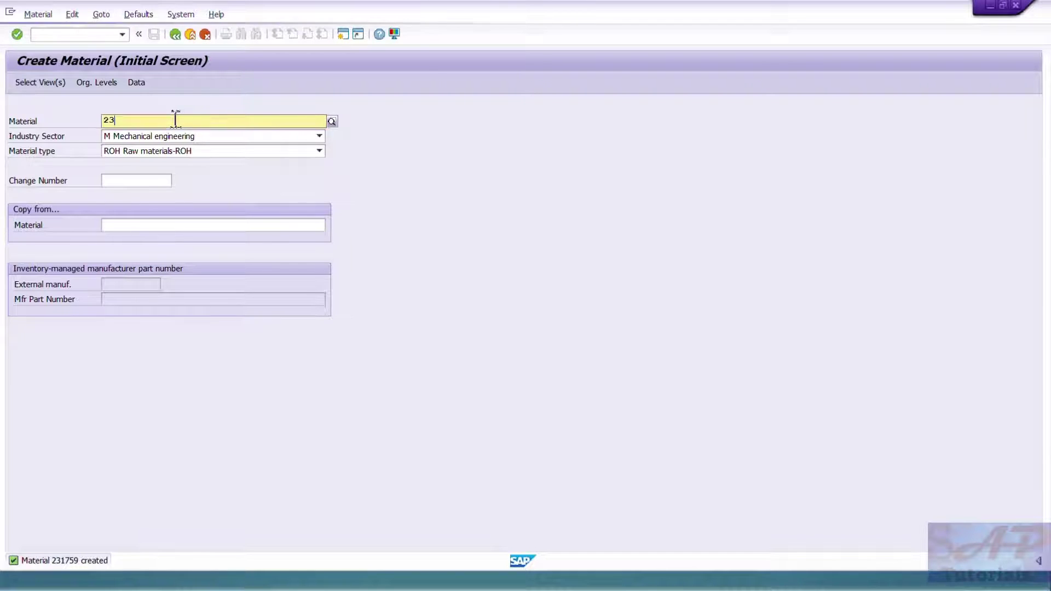
pyautogui.write('1759')
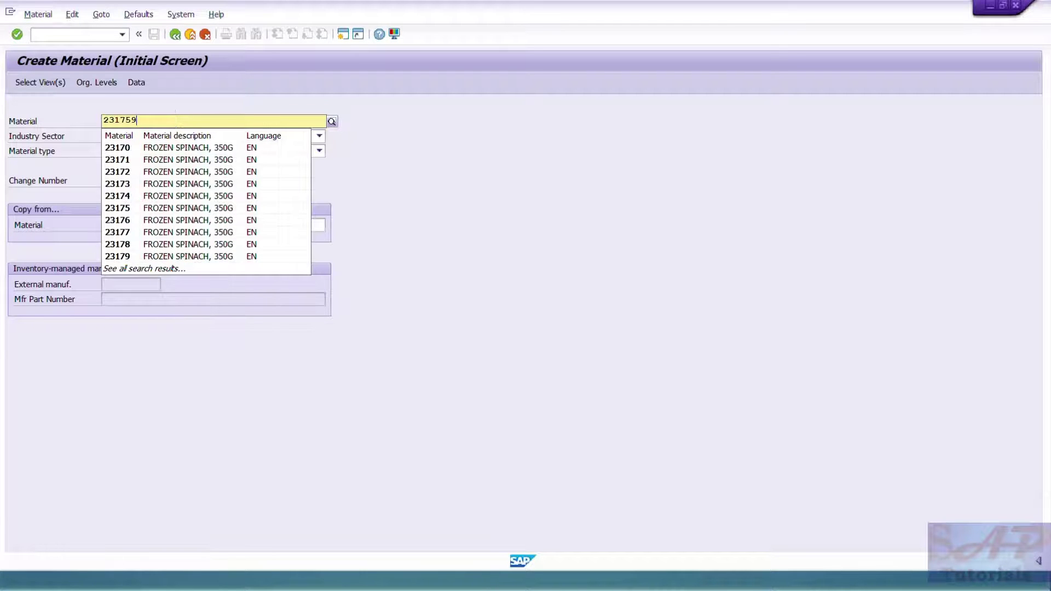
pyautogui.moveTo(168, 119); pyautogui.dragTo(93, 120)
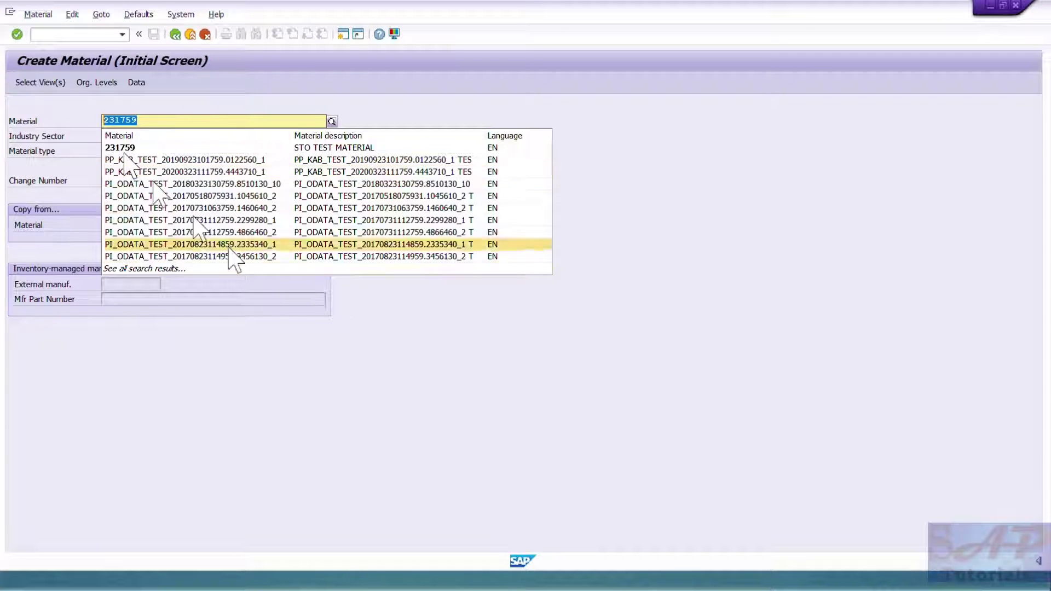
pyautogui.click(216, 416)
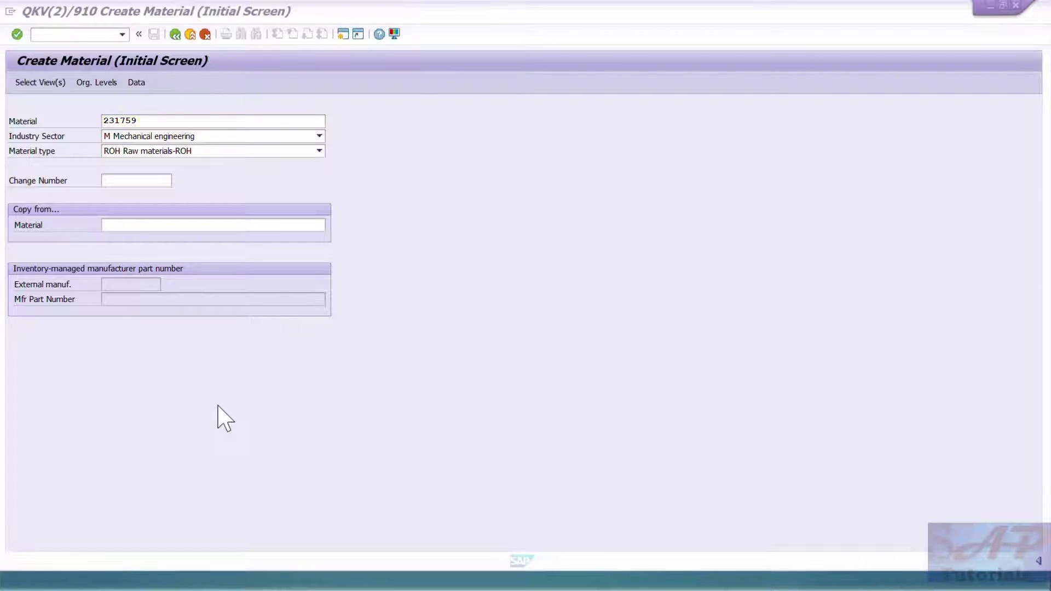
# Switch to the Notepad notes, move the window clear, record 231759 as the material and return to SAP.
pyautogui.hotkey('alt', 'Tab')
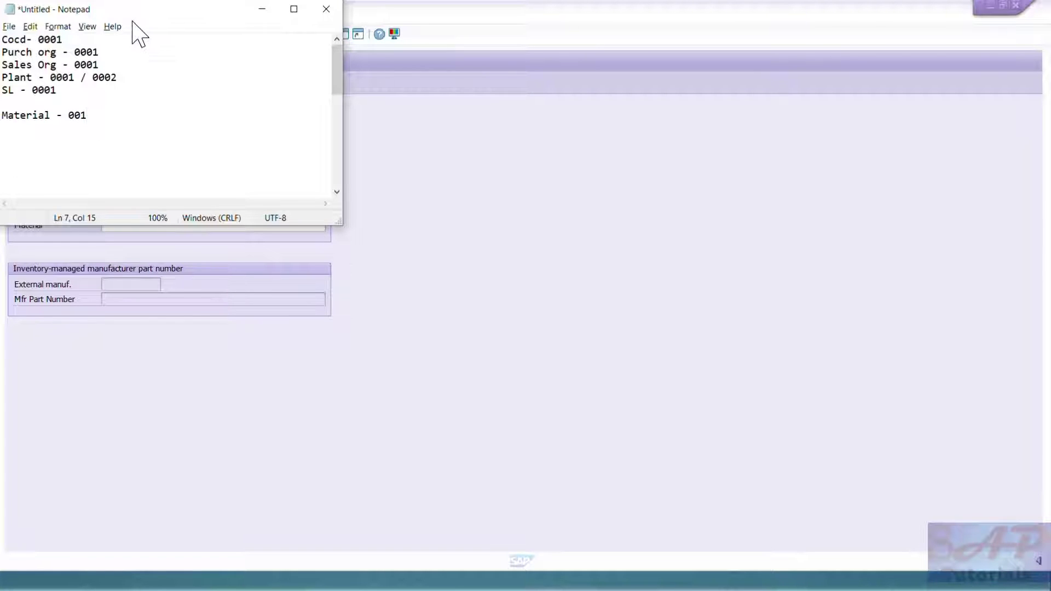
pyautogui.moveTo(139, 10); pyautogui.dragTo(363, 198)
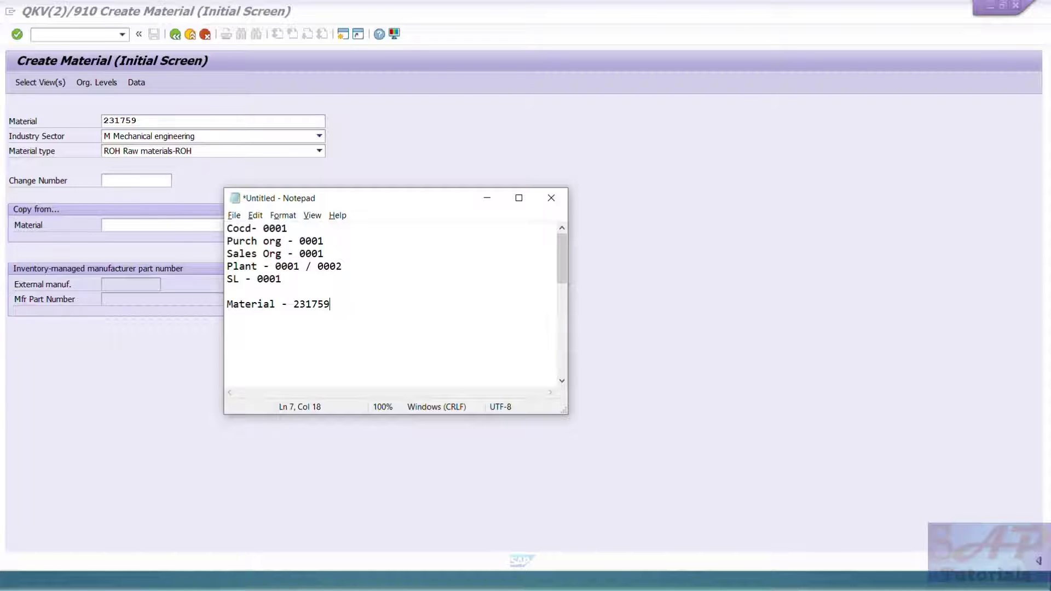
pyautogui.click(370, 158)
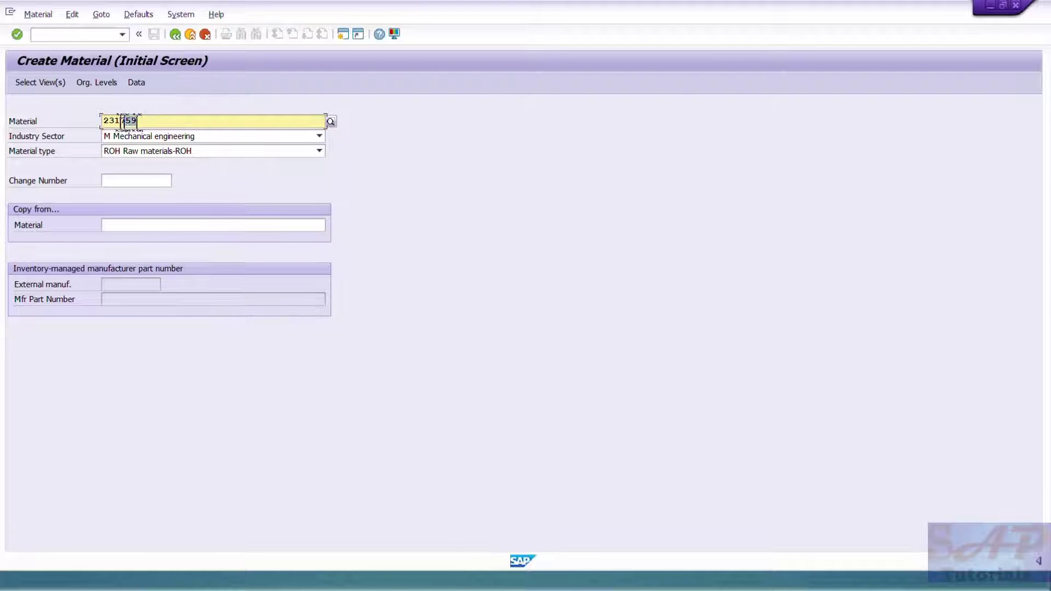
# Extend material 231759 to plant 0002 with storage location 0001 through its organizational levels.
pyautogui.click(101, 122)
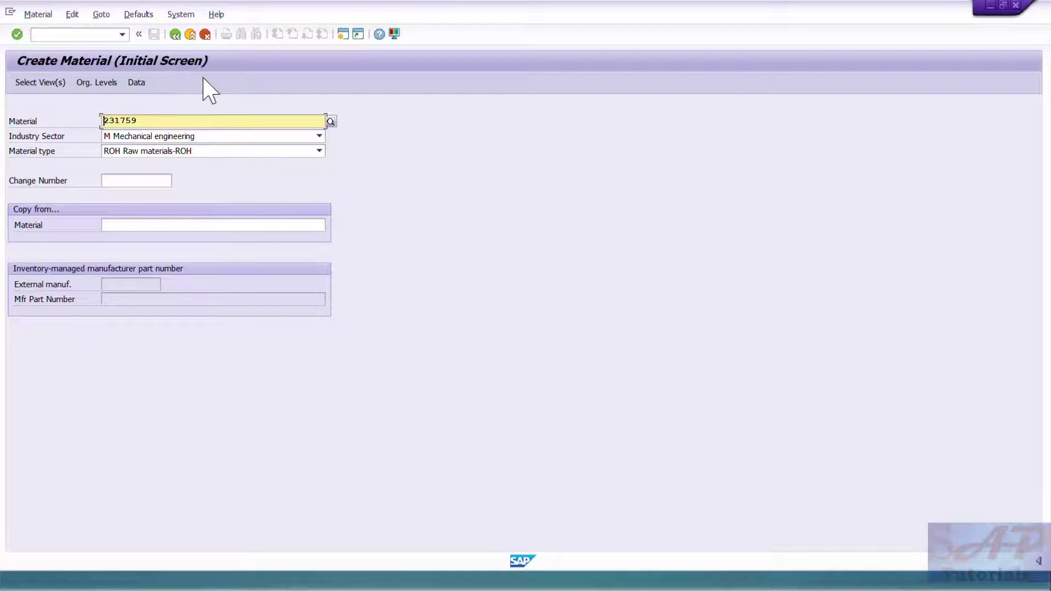
pyautogui.press('Return')
pyautogui.press('Return')
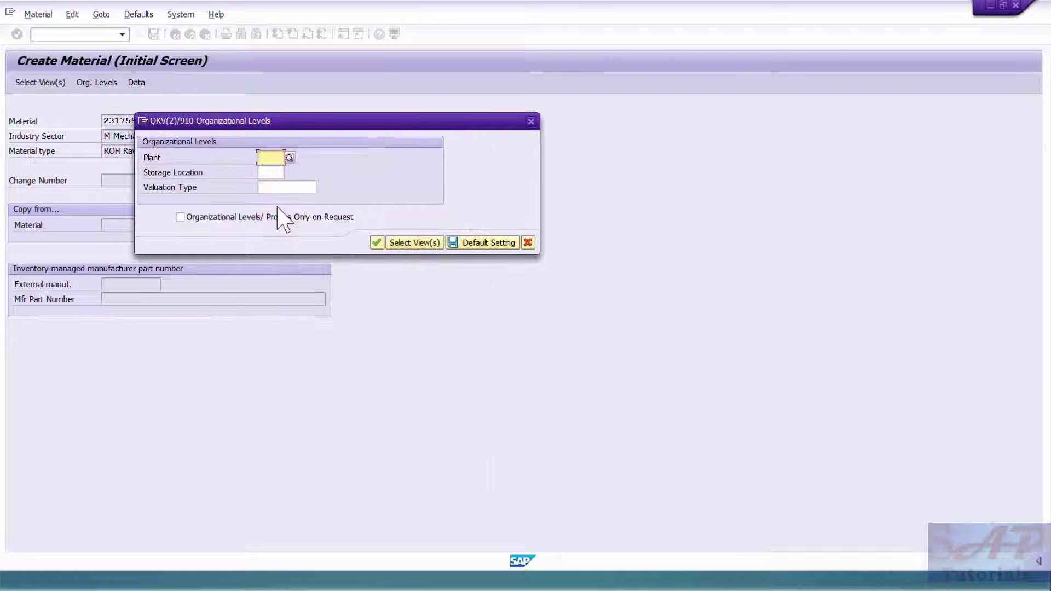
pyautogui.write('0002')
pyautogui.press('Tab')
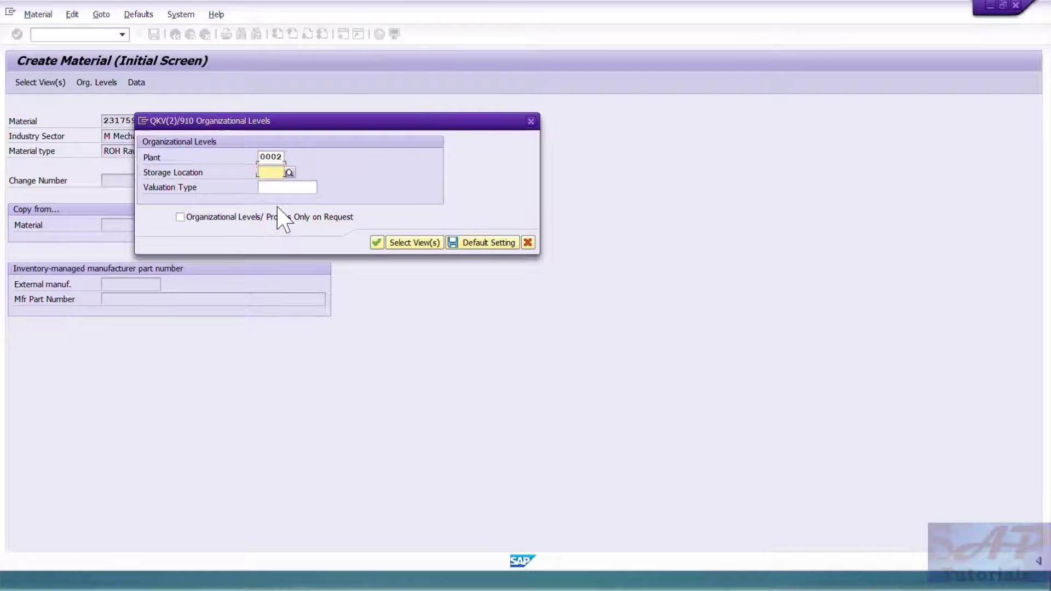
pyautogui.write('0001')
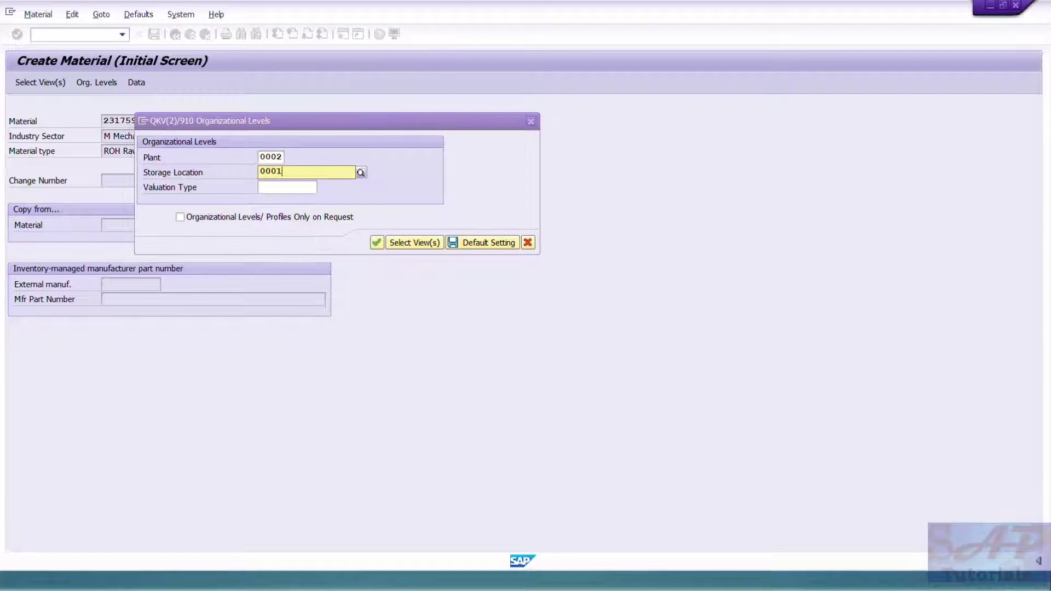
pyautogui.press('Return')
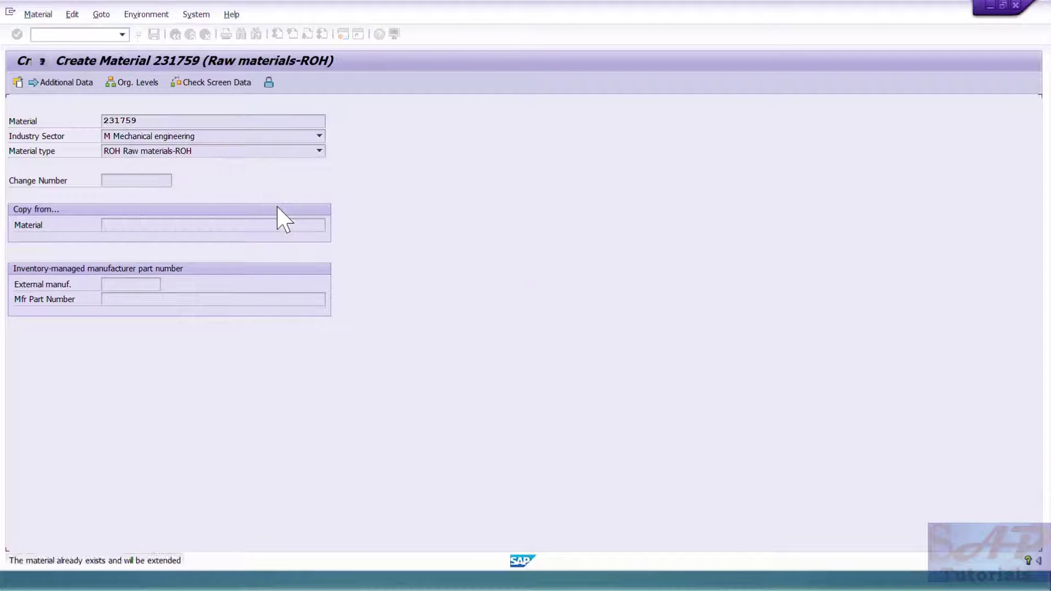
pyautogui.press('Return')
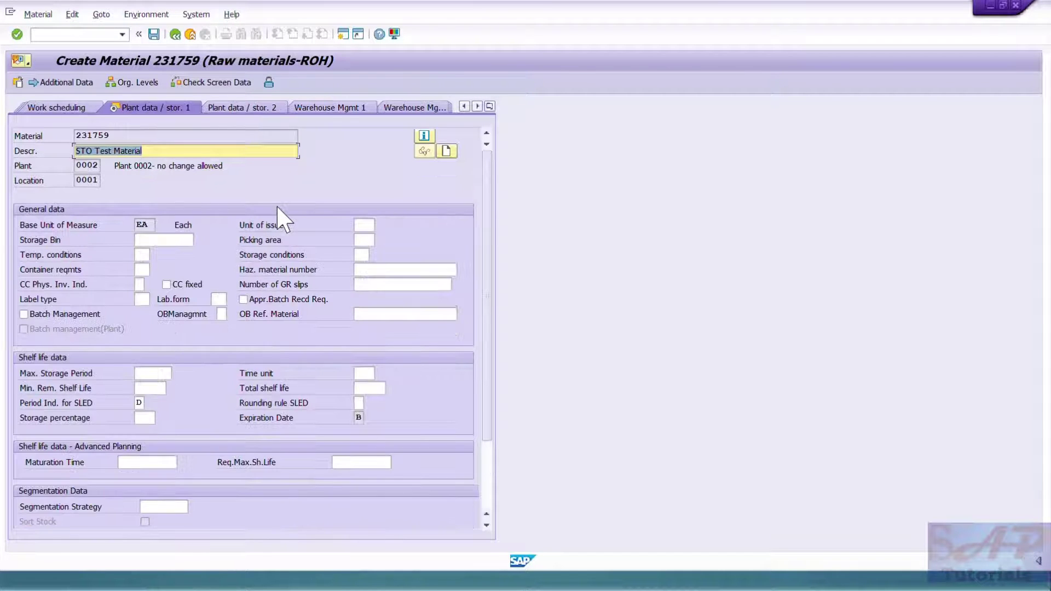
# Continue past the plant storage data to the Accounting 1 view and set the valuation class to 3000.
pyautogui.press('Return')
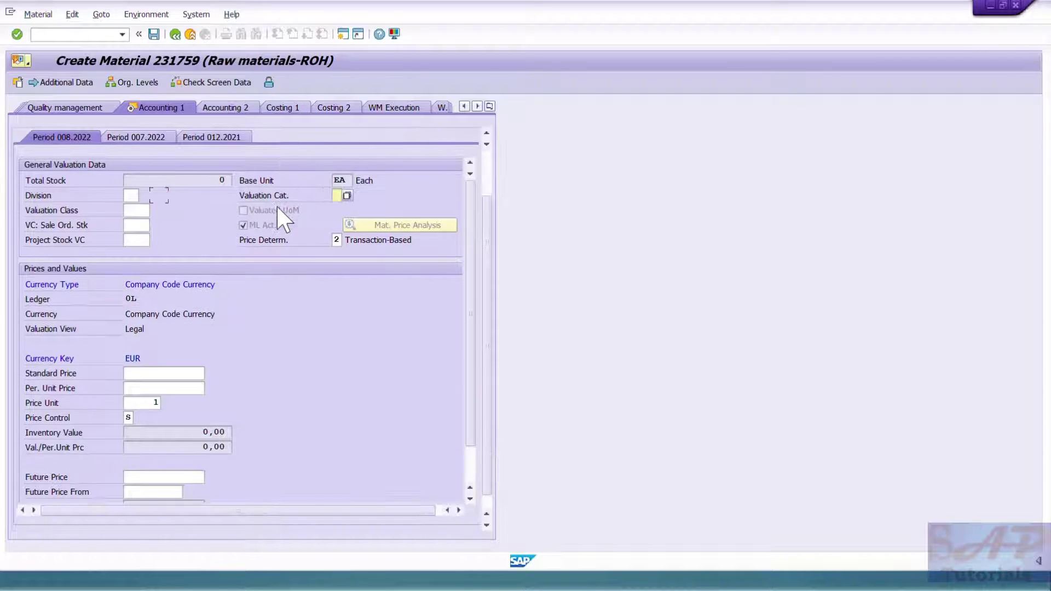
pyautogui.write('3000')
pyautogui.press('Tab')
pyautogui.press('Tab')
pyautogui.press('Tab')
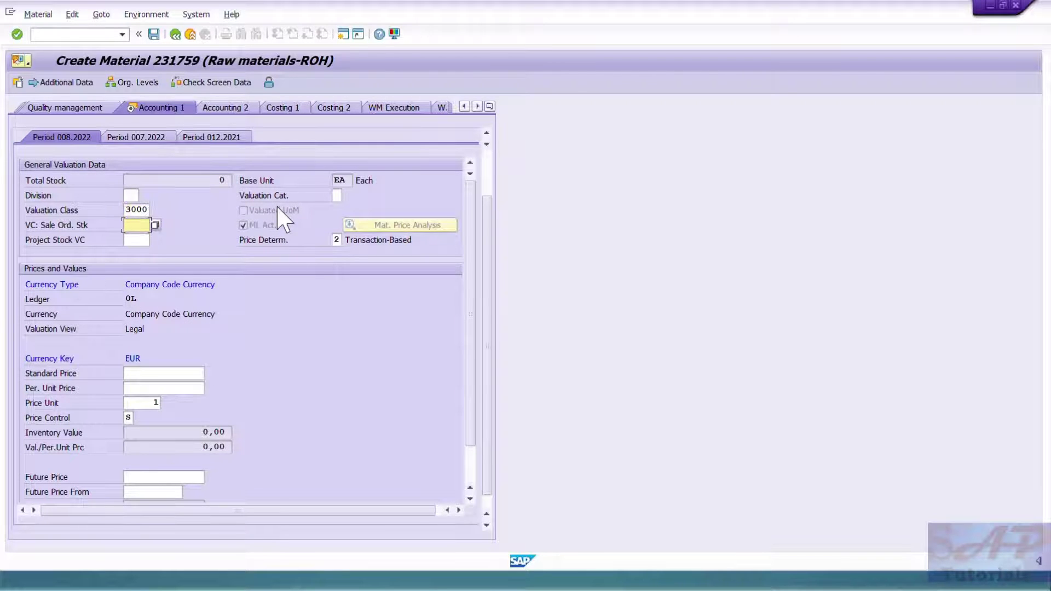
# Set plant 0002's standard price to 10, periodic unit price to 1 and price control to V.
pyautogui.press('Tab')
pyautogui.write('1')
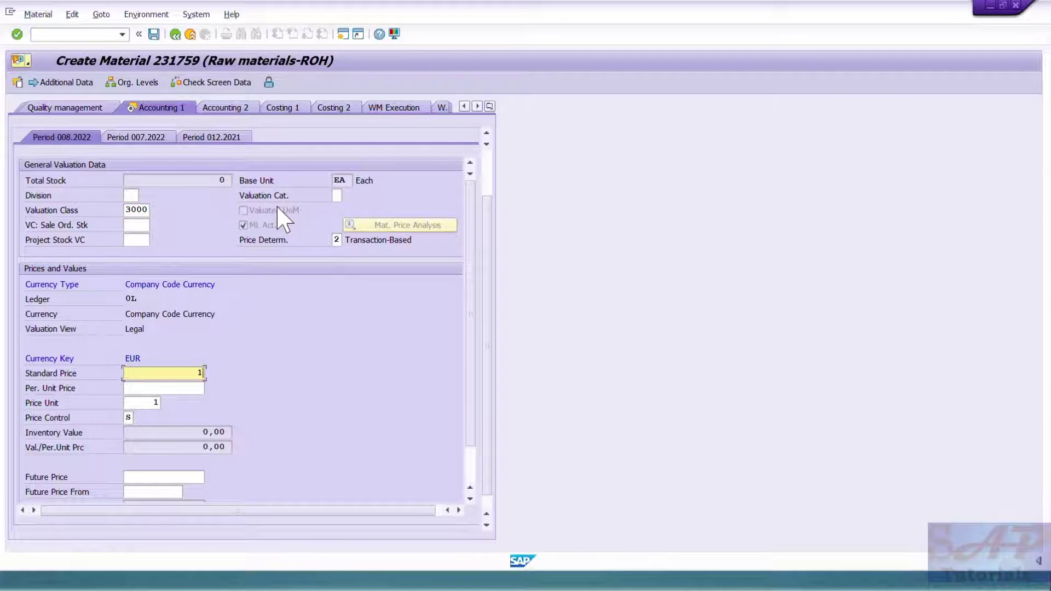
pyautogui.write('0')
pyautogui.press('Tab')
pyautogui.write('1')
pyautogui.press('Tab')
pyautogui.press('Tab')
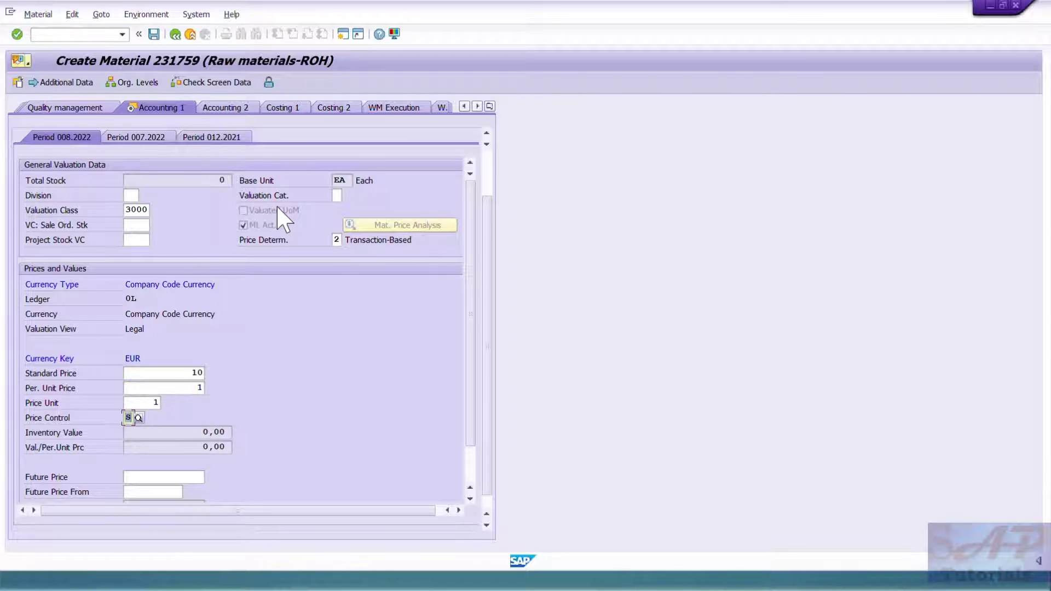
pyautogui.write('V')
# Complete the last data view and save the material's extension to plant 0002.
pyautogui.press('Return')
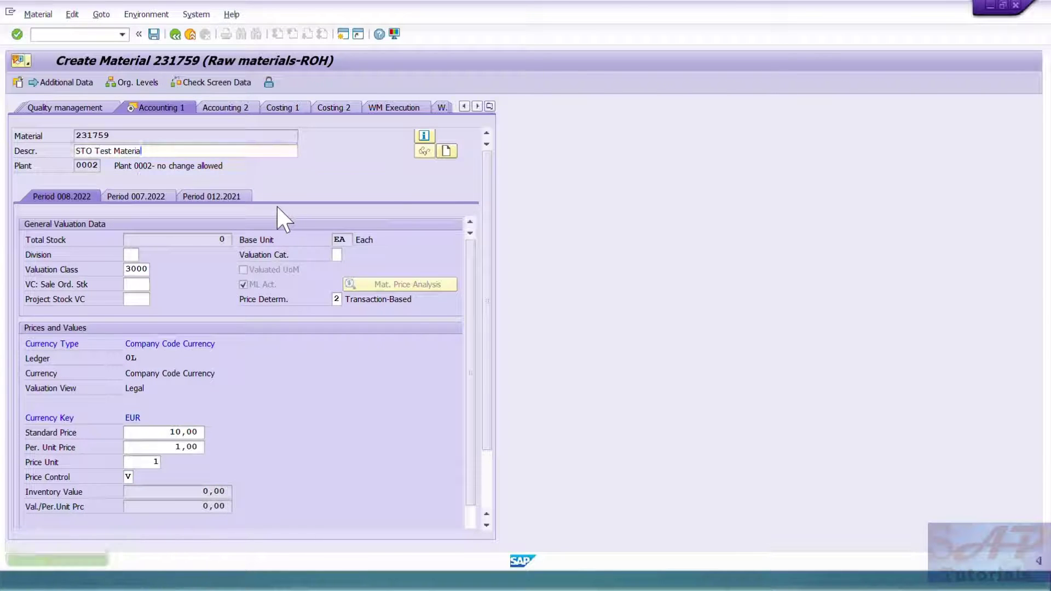
pyautogui.press('Return')
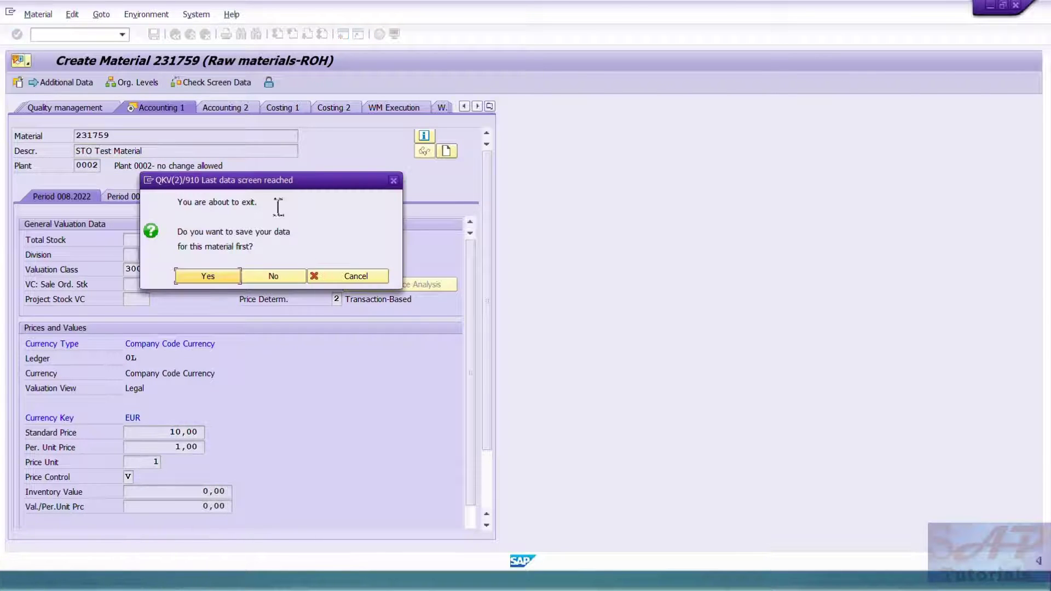
pyautogui.click(211, 276)
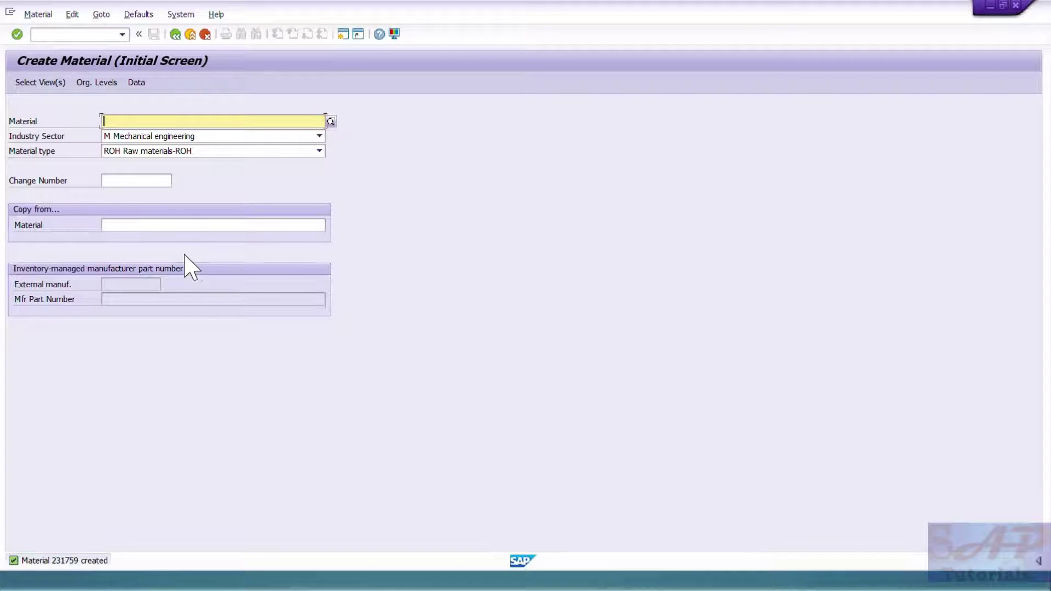
# Leave material creation and start the Create Purchase Order transaction.
pyautogui.click(175, 35)
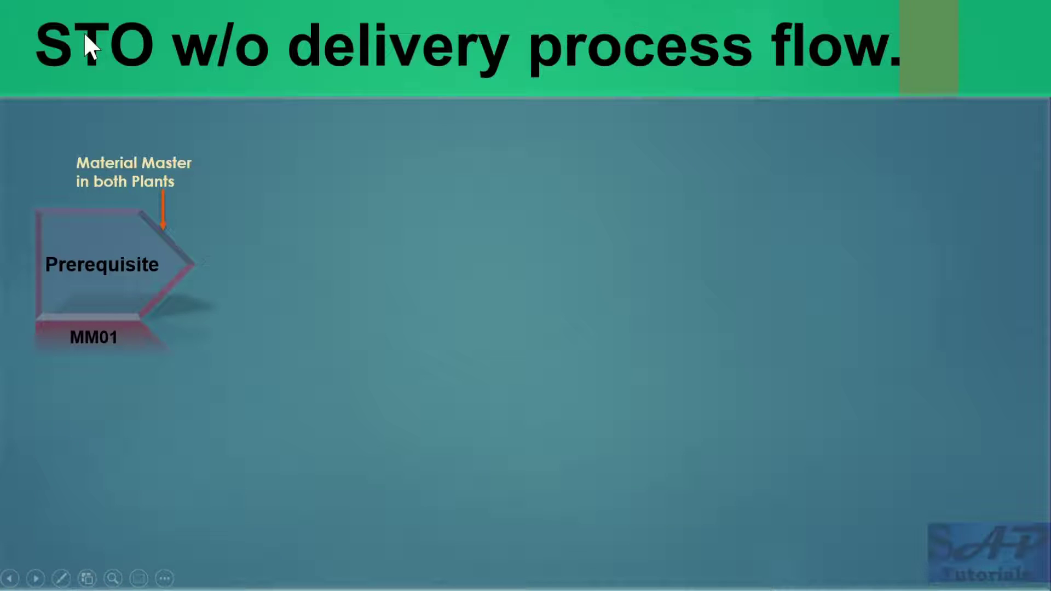
pyautogui.click(85, 34)
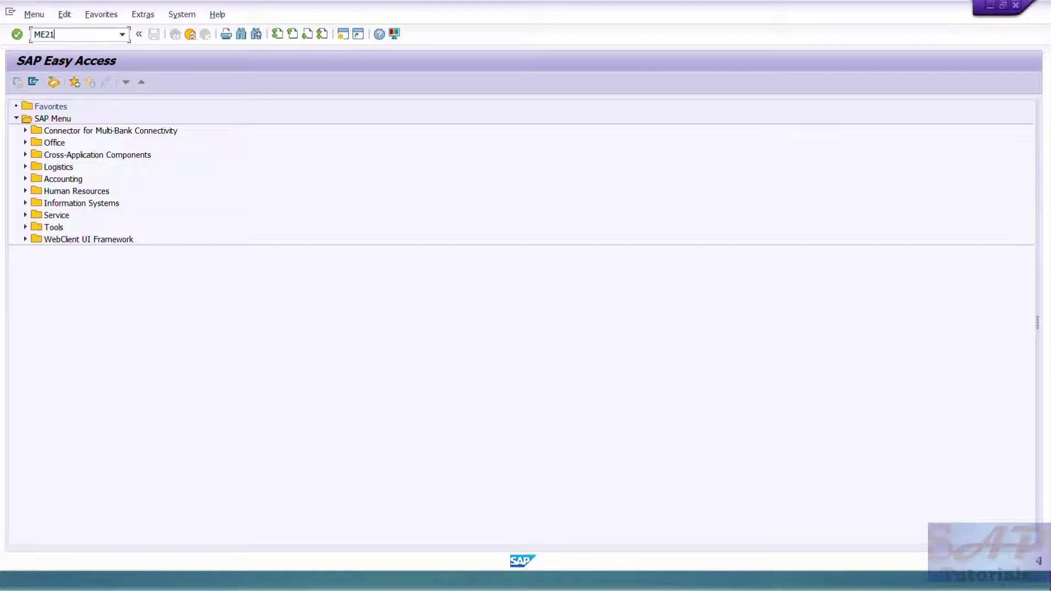
pyautogui.press('Return')
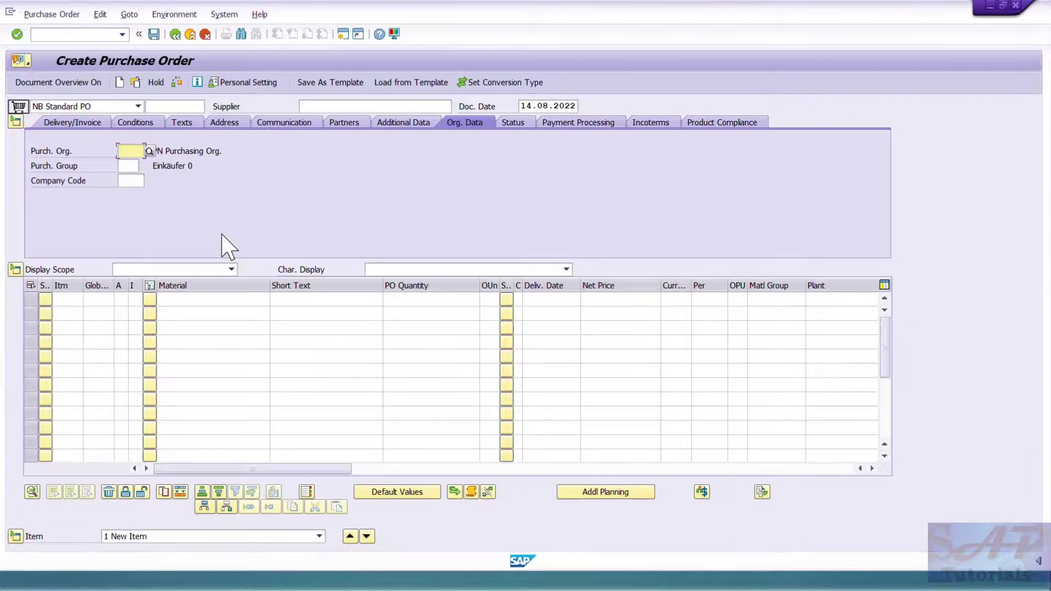
# Review the possible item categories for a purchase order item and close the list without choosing one.
pyautogui.click(132, 105)
pyautogui.click(228, 201)
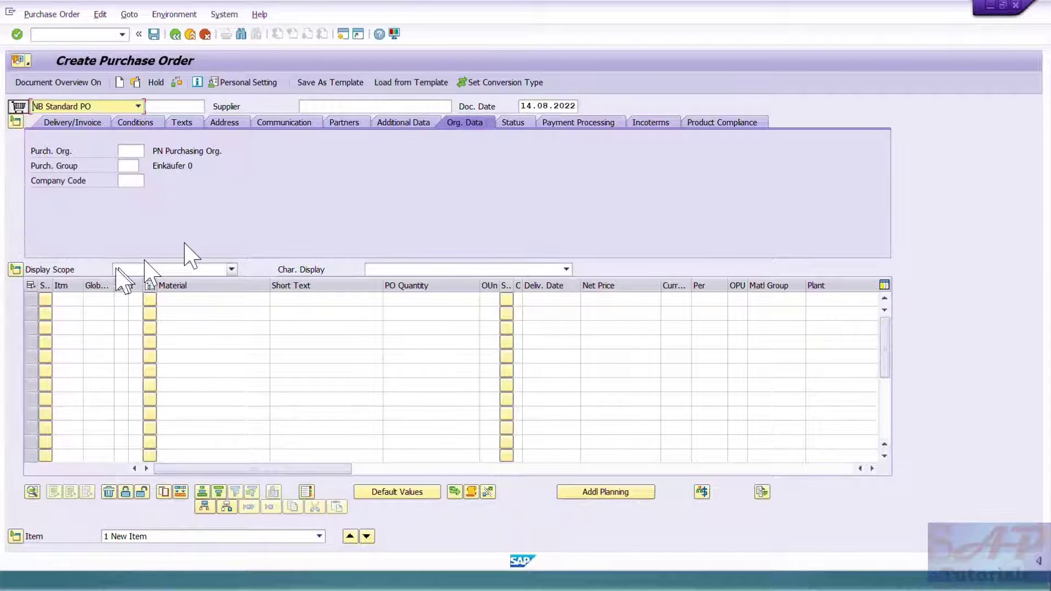
pyautogui.press('F4')
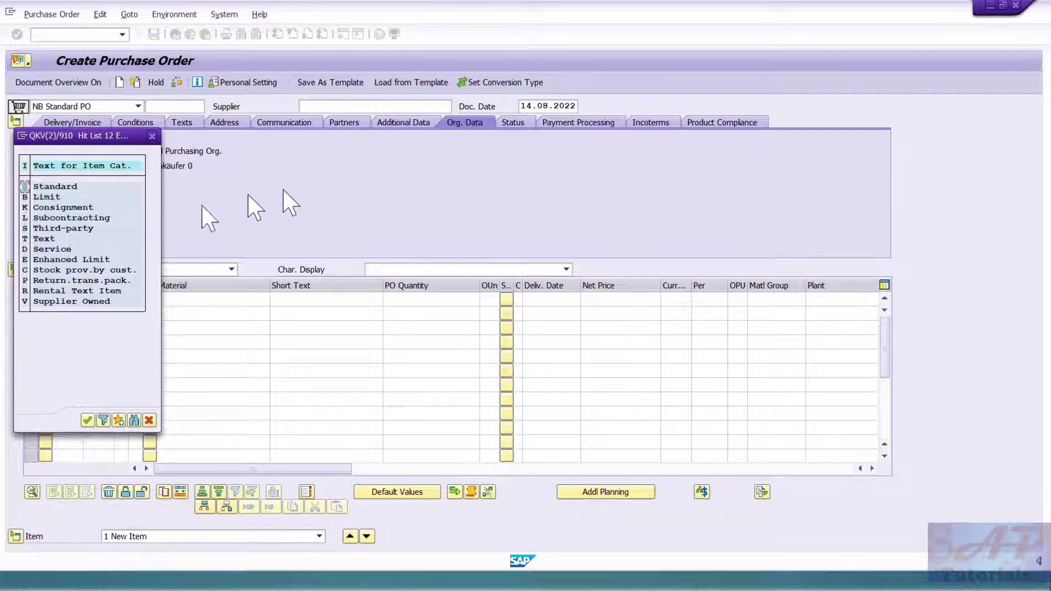
pyautogui.click(152, 136)
# Set the purchase order's document type to UB Stock Transp. UB.
pyautogui.click(138, 106)
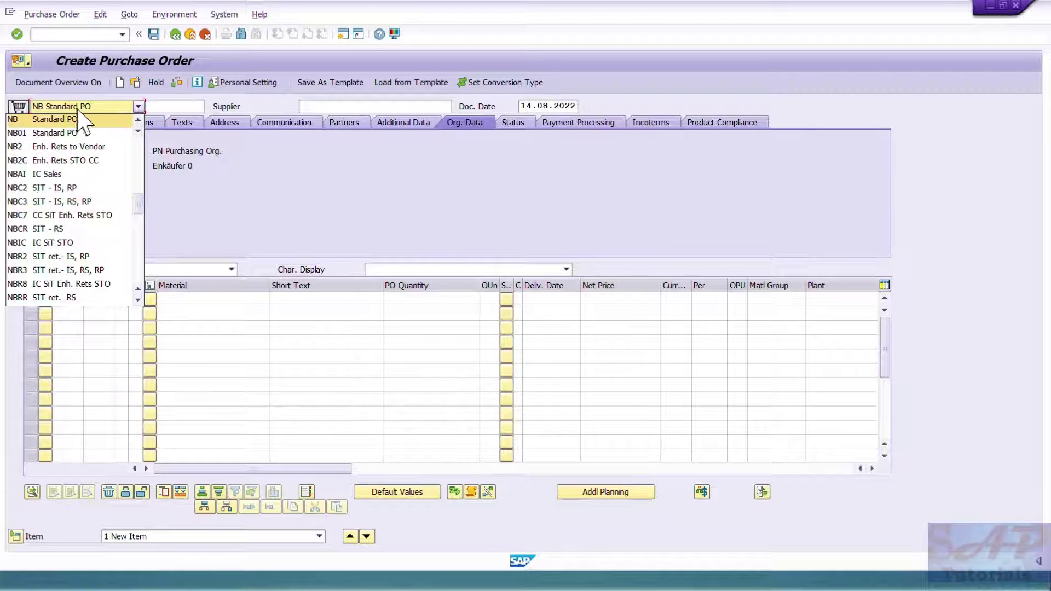
pyautogui.scroll(-3, 109, 249)
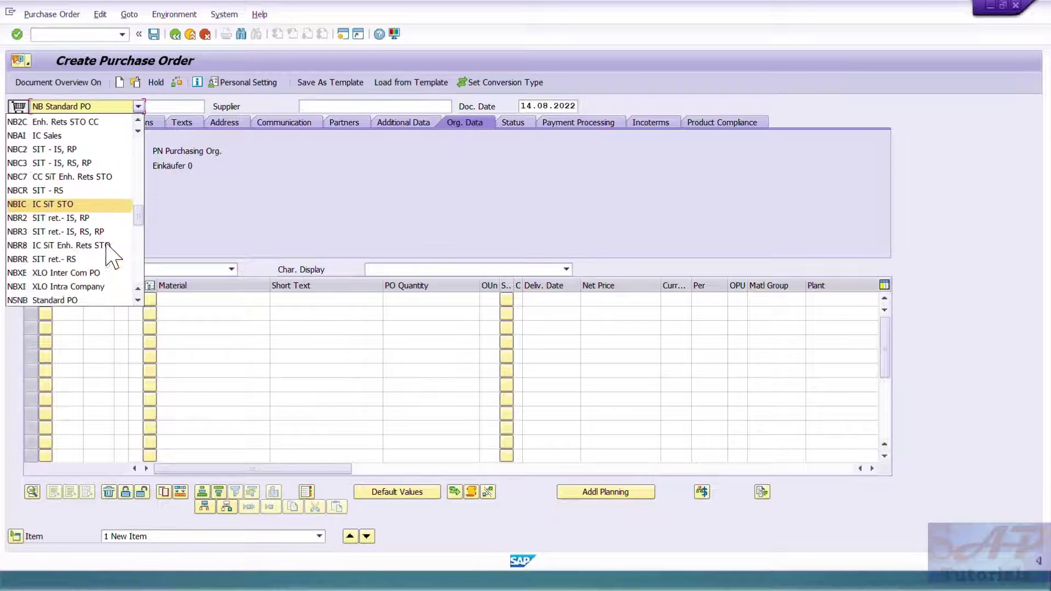
pyautogui.scroll(-15, 110, 249)
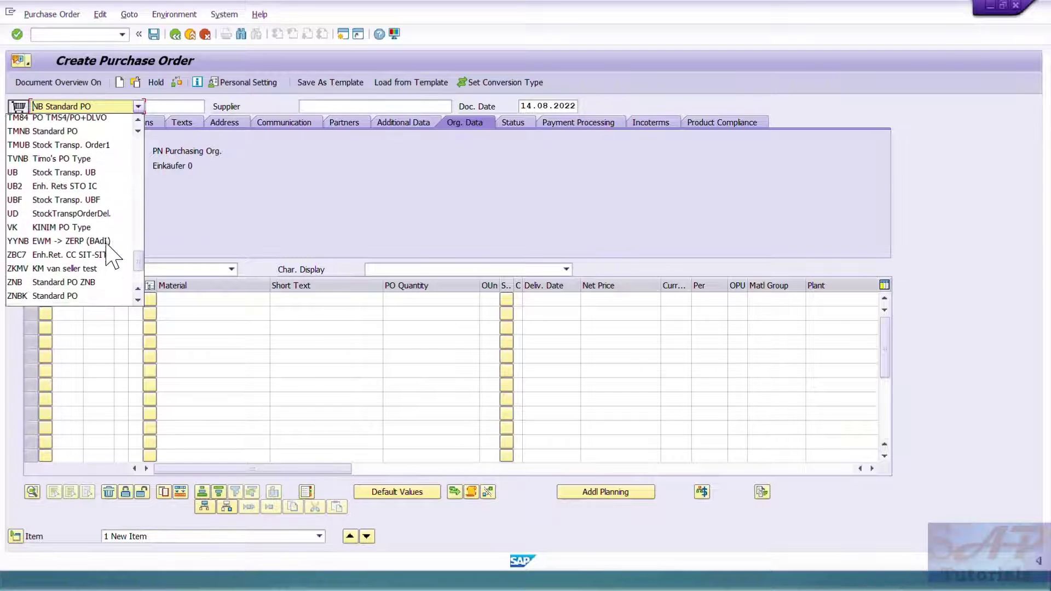
pyautogui.scroll(5, 110, 253)
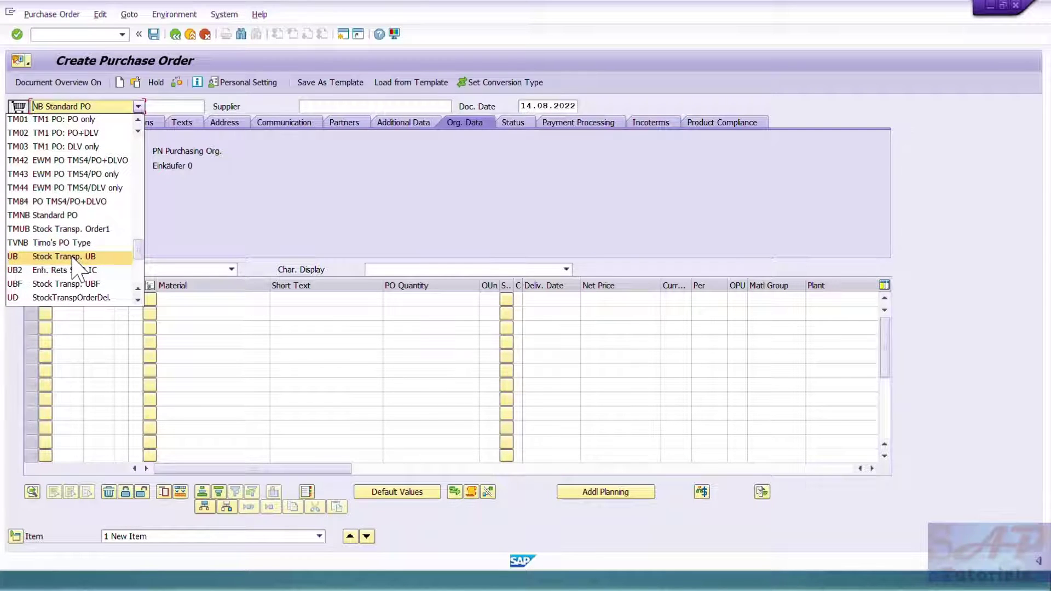
pyautogui.click(44, 257)
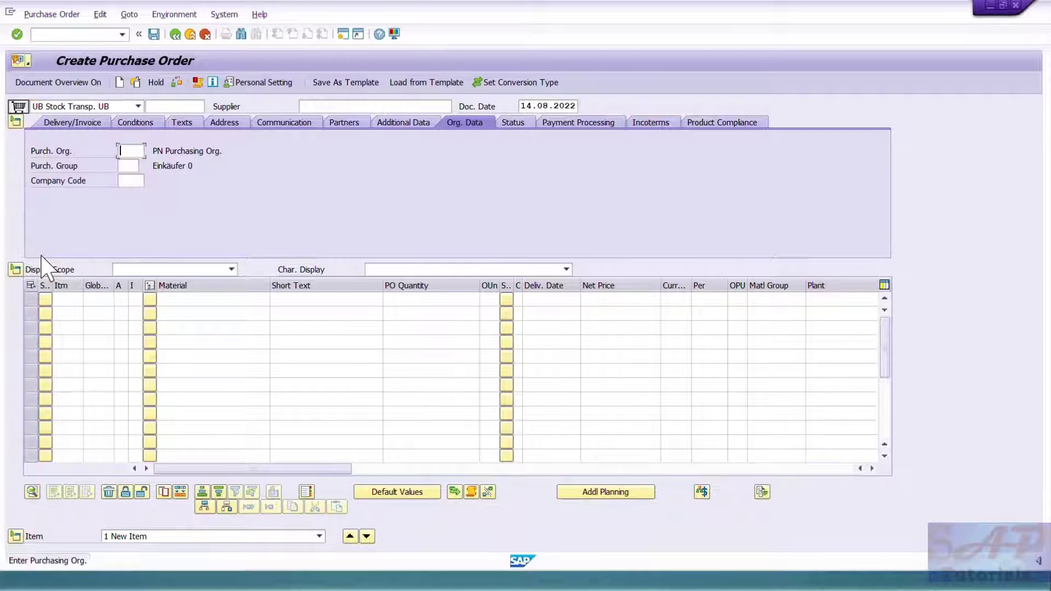
# Enter 0001 as the supplying plant of the stock transport order.
pyautogui.click(346, 107)
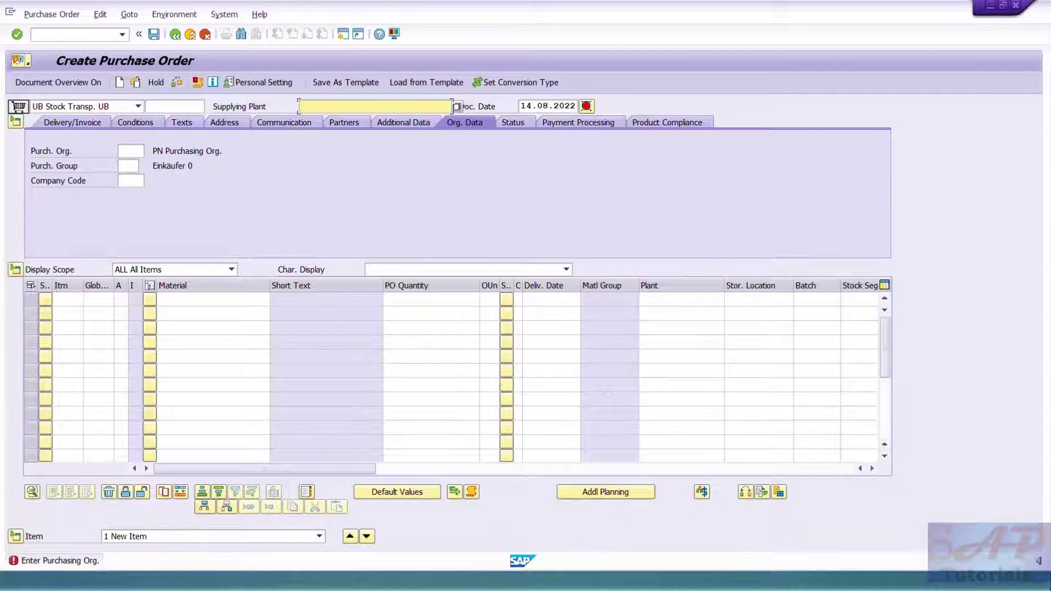
pyautogui.moveTo(299, 107); pyautogui.dragTo(210, 106)
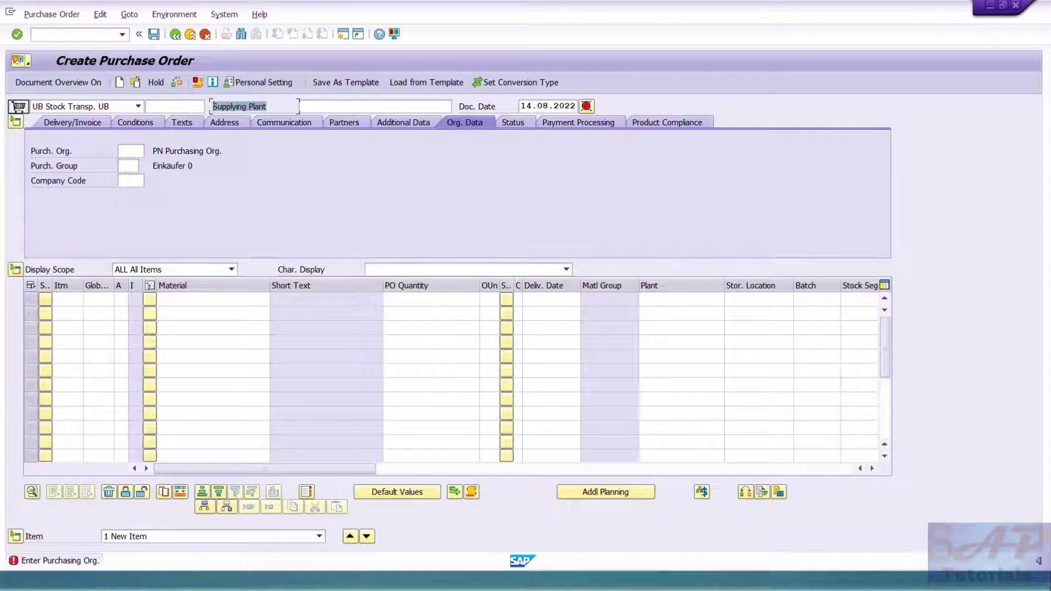
pyautogui.click(203, 106)
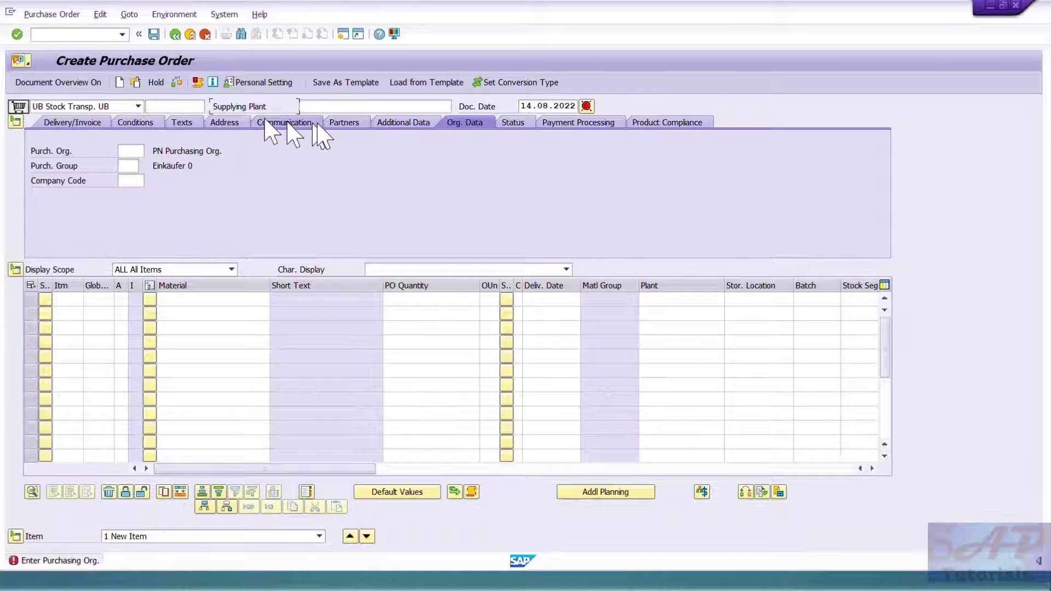
pyautogui.click(369, 107)
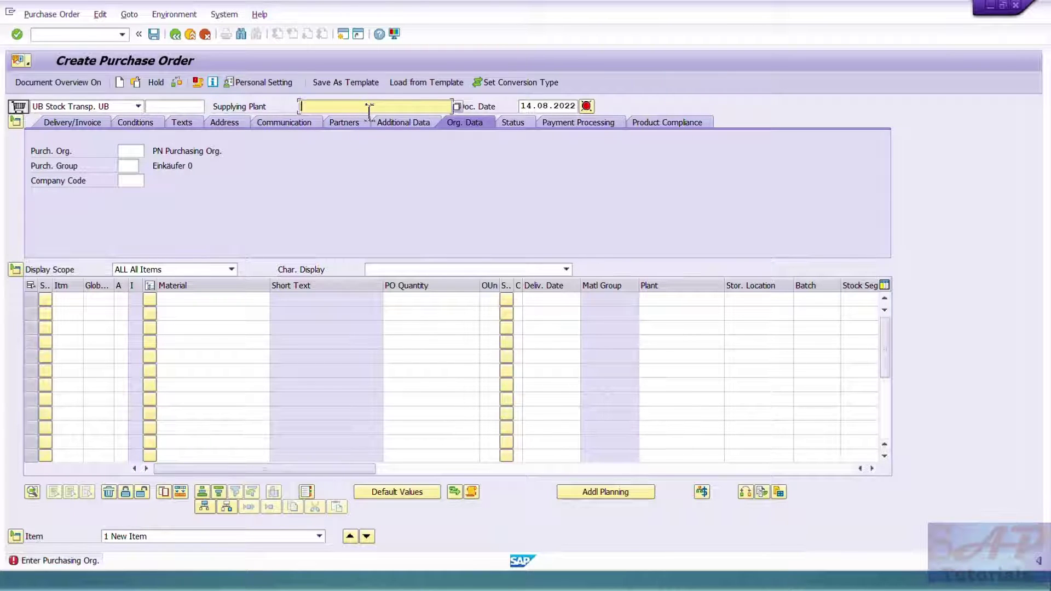
pyautogui.write('0001')
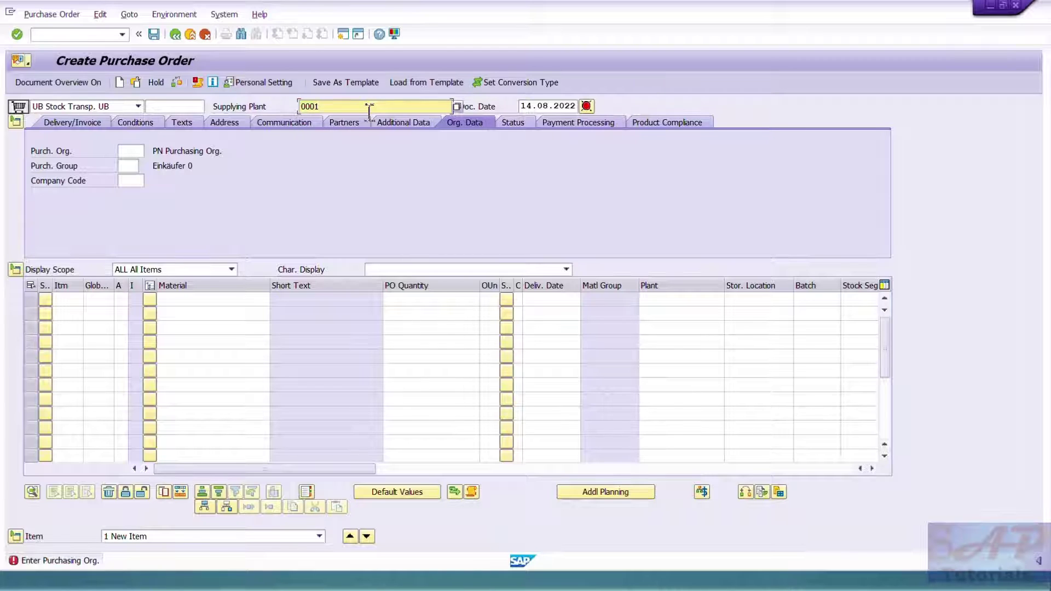
# Set the order's purchasing organization to 0001, purchasing group to 001 and company code to 0001.
pyautogui.click(133, 152)
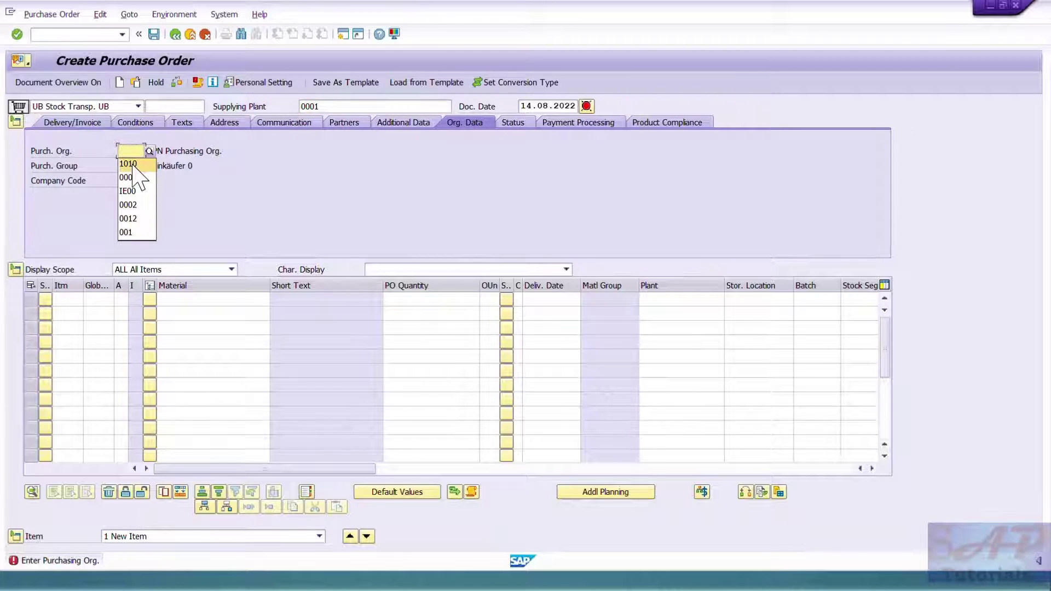
pyautogui.click(133, 176)
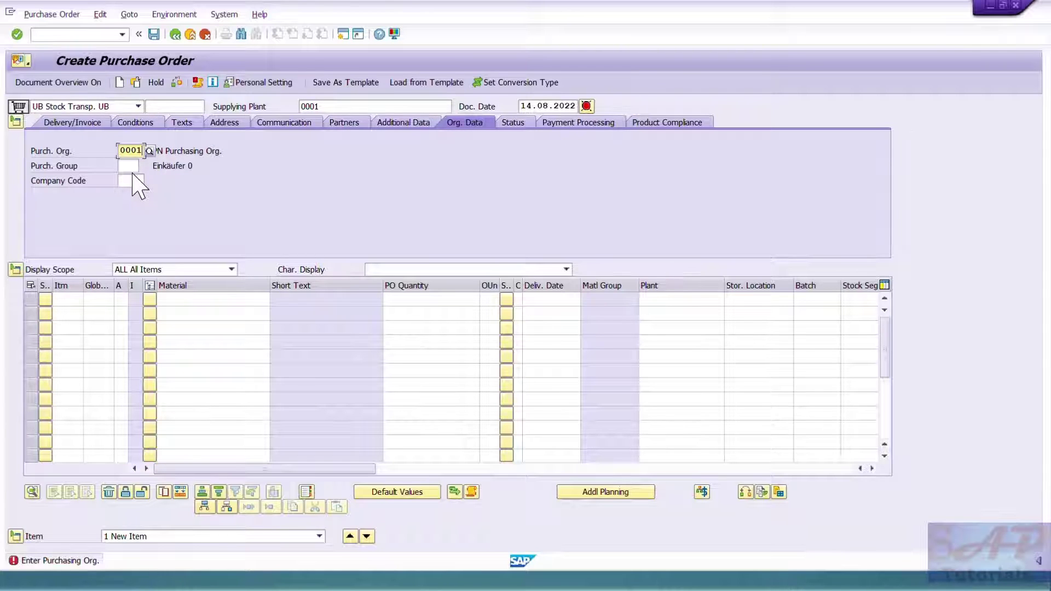
pyautogui.click(128, 166)
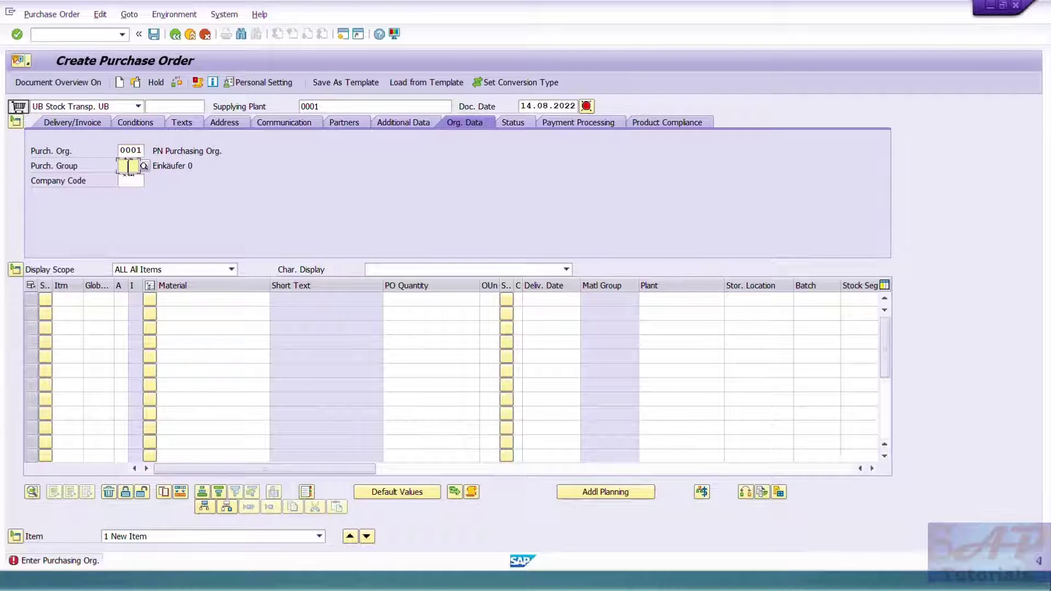
pyautogui.click(129, 180)
pyautogui.click(130, 181)
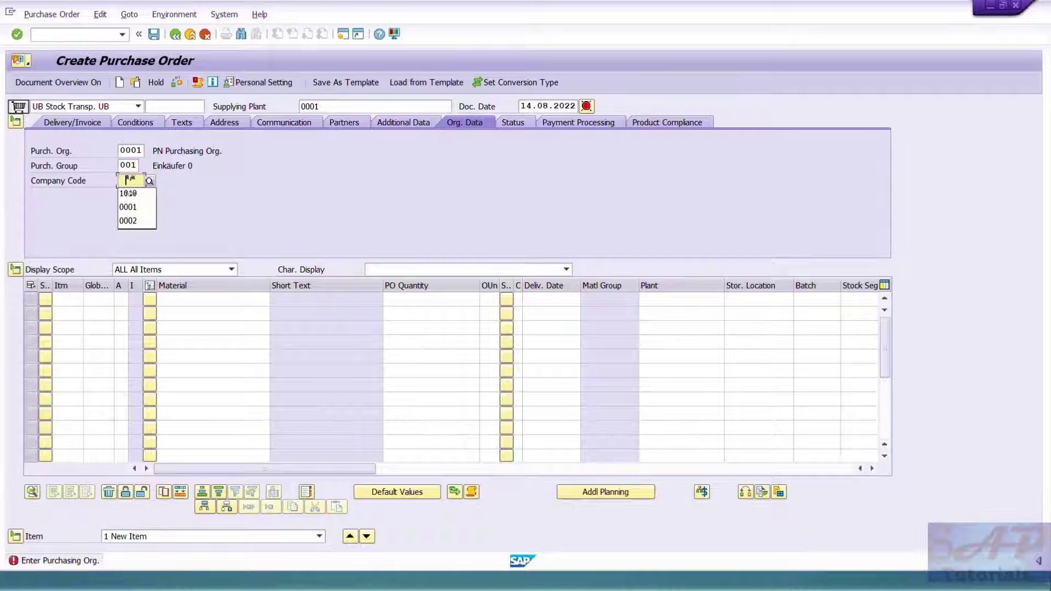
pyautogui.click(130, 208)
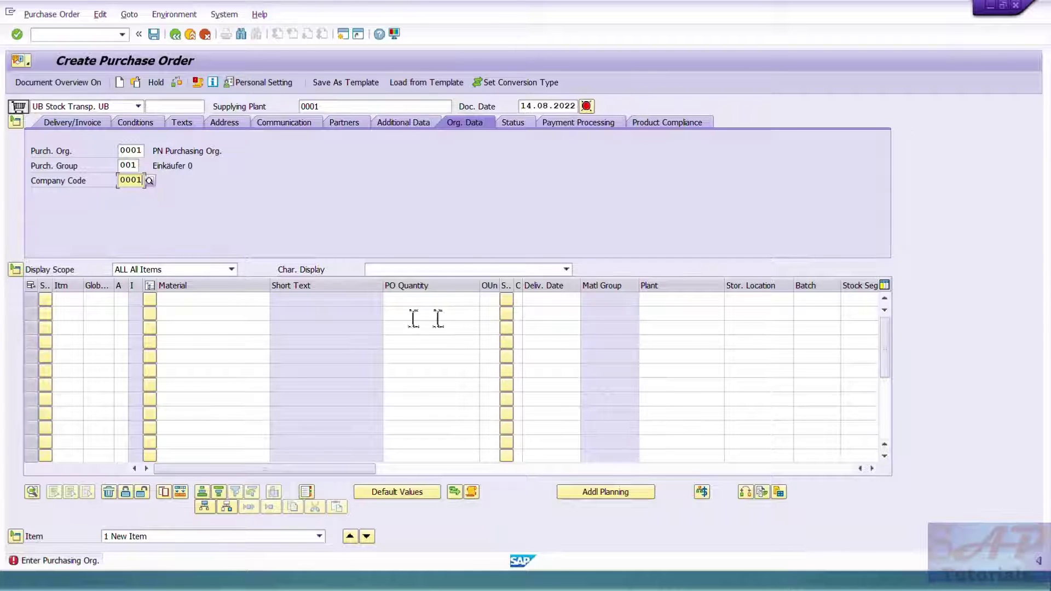
# Copy material number 231759 from the Notepad notes and enter it as the material of the first order item.
pyautogui.click(206, 299)
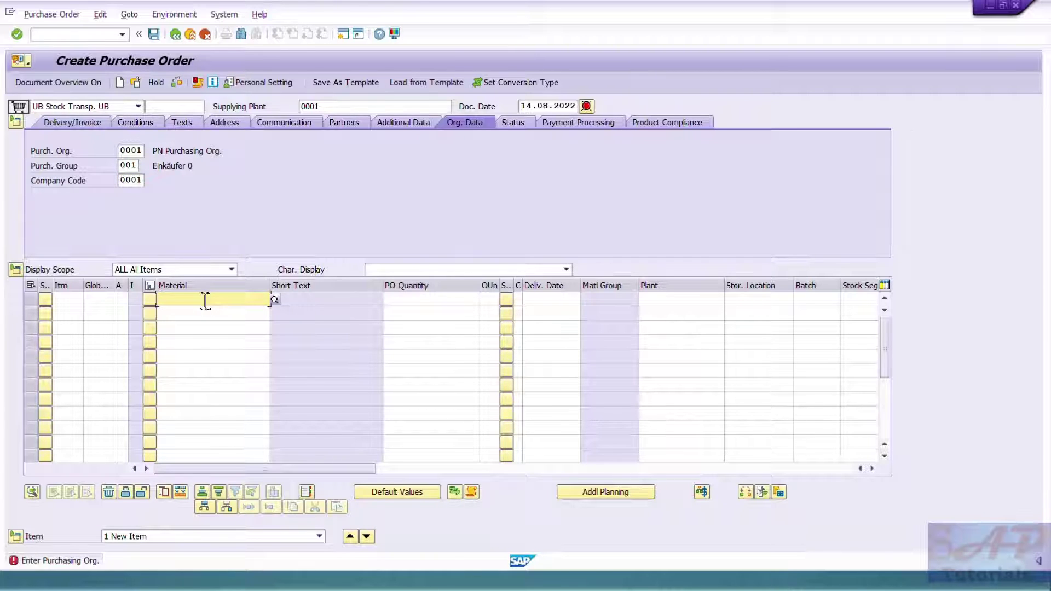
pyautogui.press('Return')
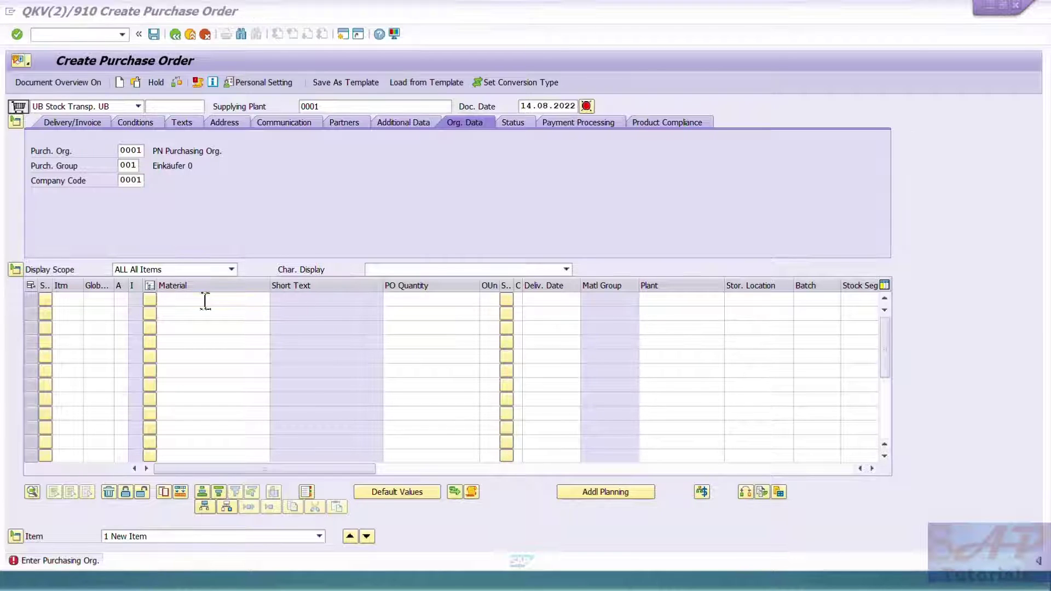
pyautogui.hotkey('alt', 'Tab')
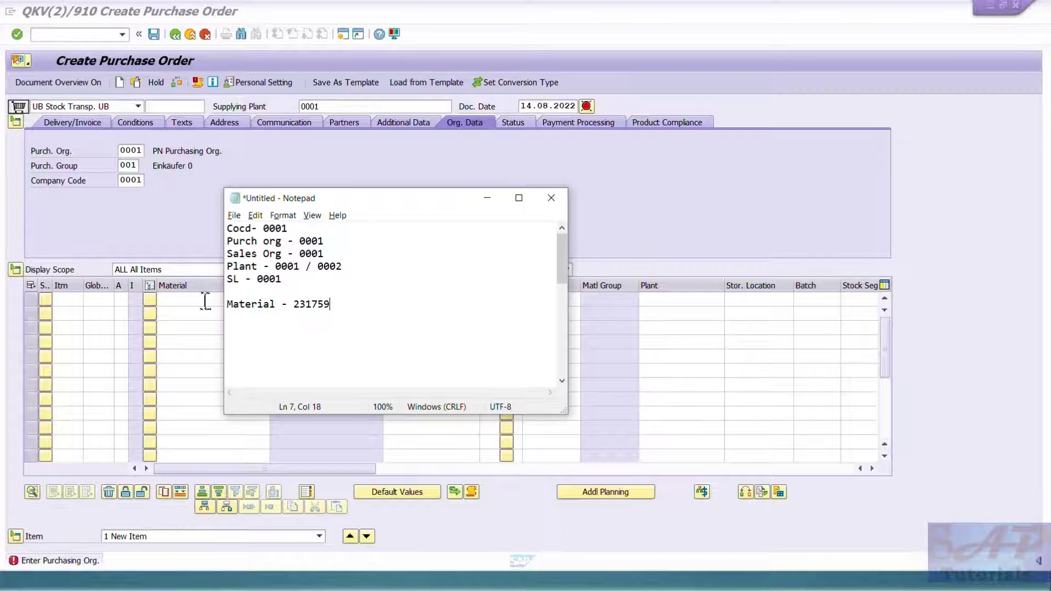
pyautogui.moveTo(335, 304); pyautogui.dragTo(293, 304)
pyautogui.write('\\')
pyautogui.hotkey('ctrl', 'z')
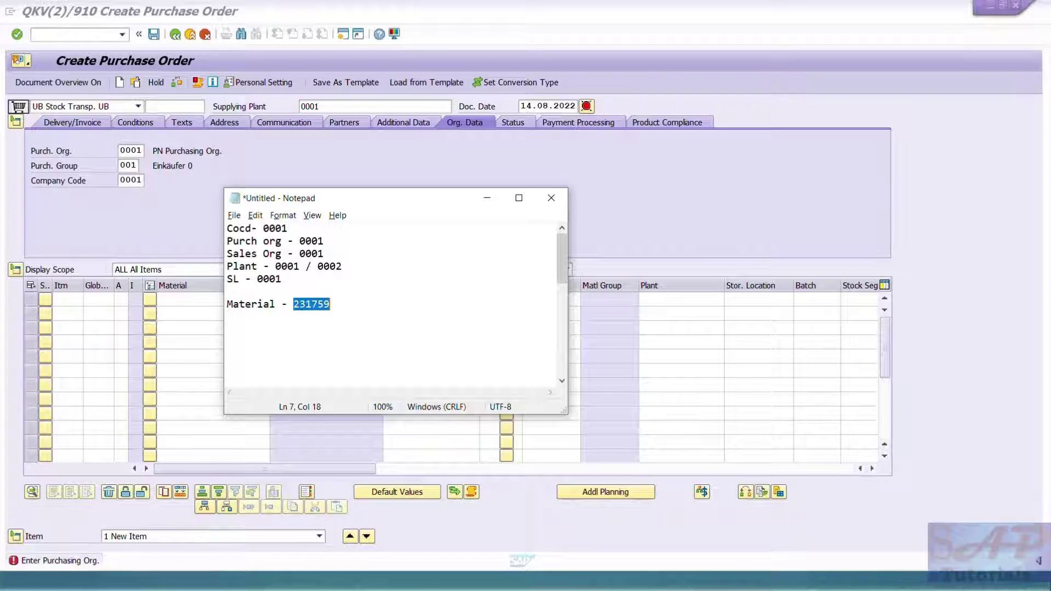
pyautogui.click(162, 241)
pyautogui.click(193, 300)
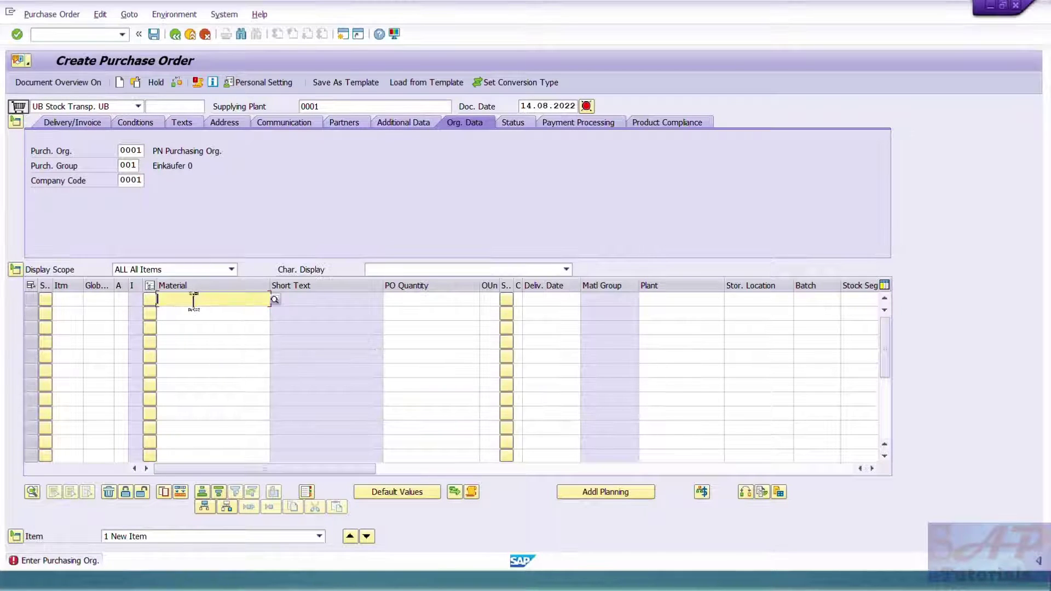
pyautogui.press('Tab')
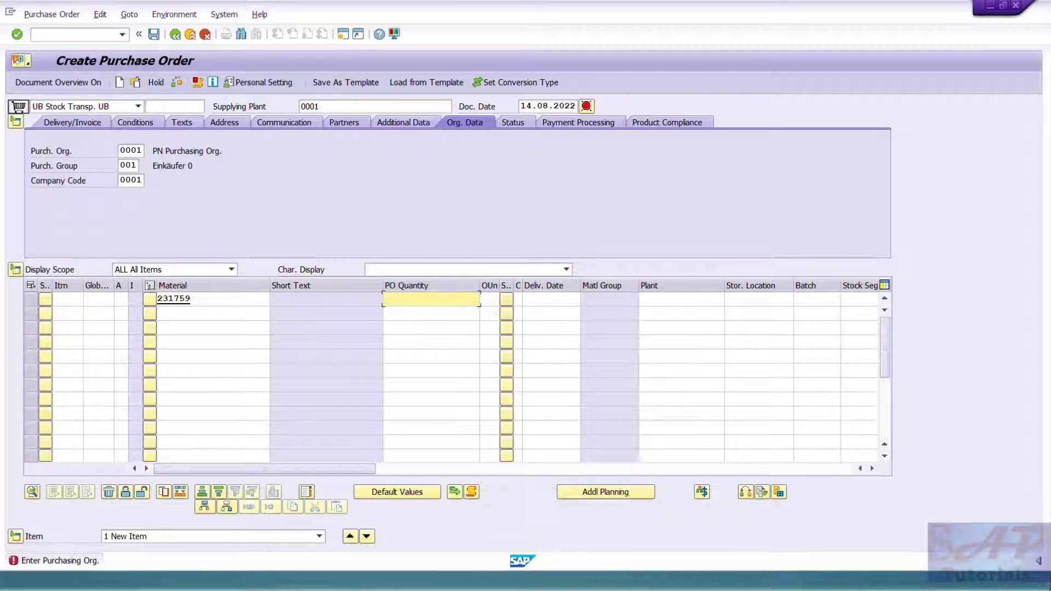
# Set the first item's order quantity to 20 with order unit EA.
pyautogui.write('1')
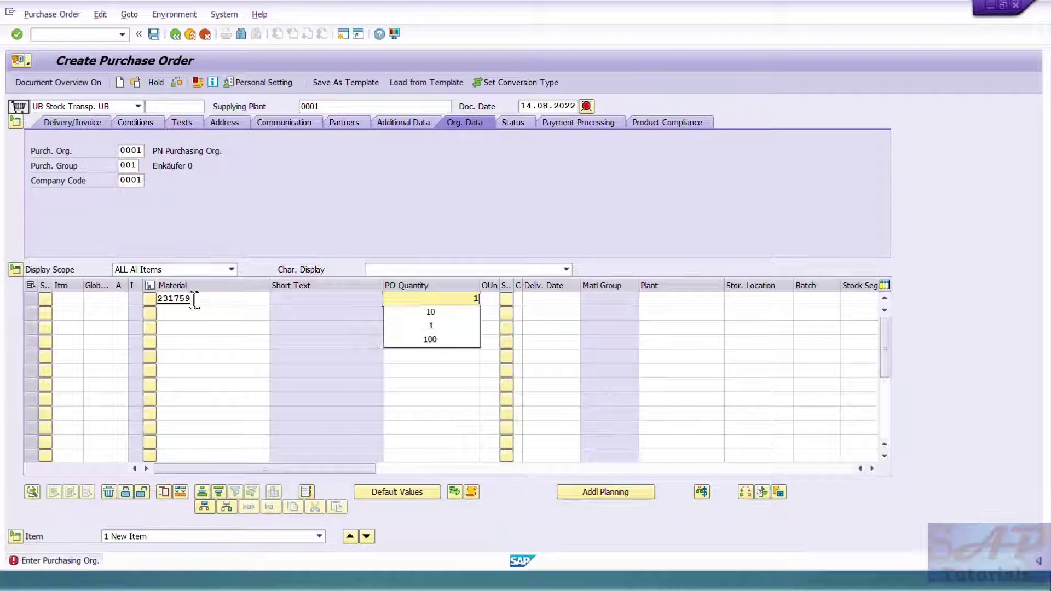
pyautogui.press('BackSpace')
pyautogui.write('20')
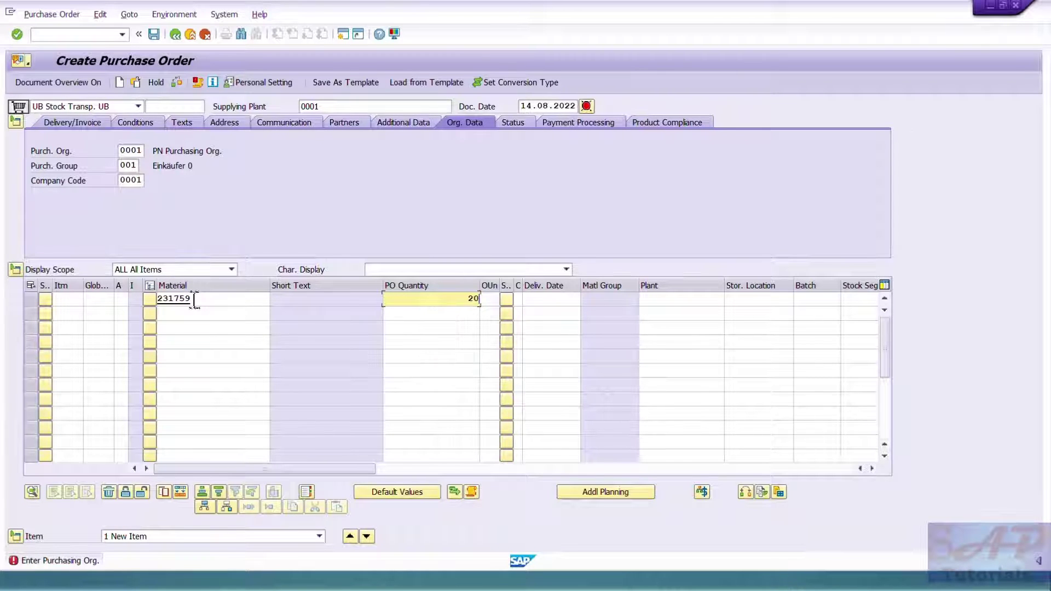
pyautogui.press('Tab')
pyautogui.write('EA')
pyautogui.press('Tab')
pyautogui.press('Tab')
pyautogui.press('Tab')
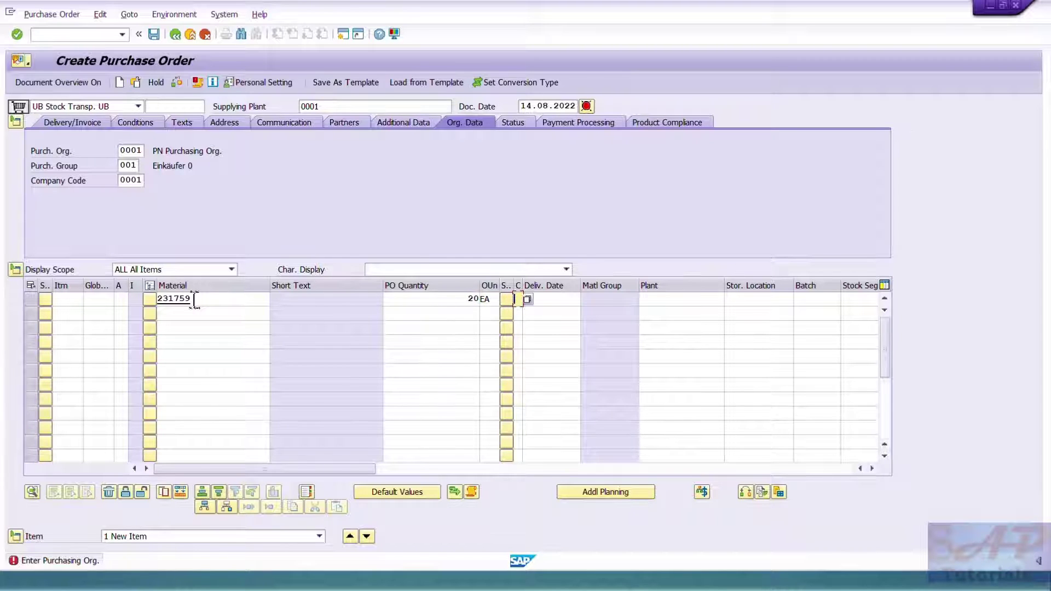
# Enter delivery date 15.08.2022, plant 0002 and storage location 0001 for the item, and validate the entries.
pyautogui.write('1508')
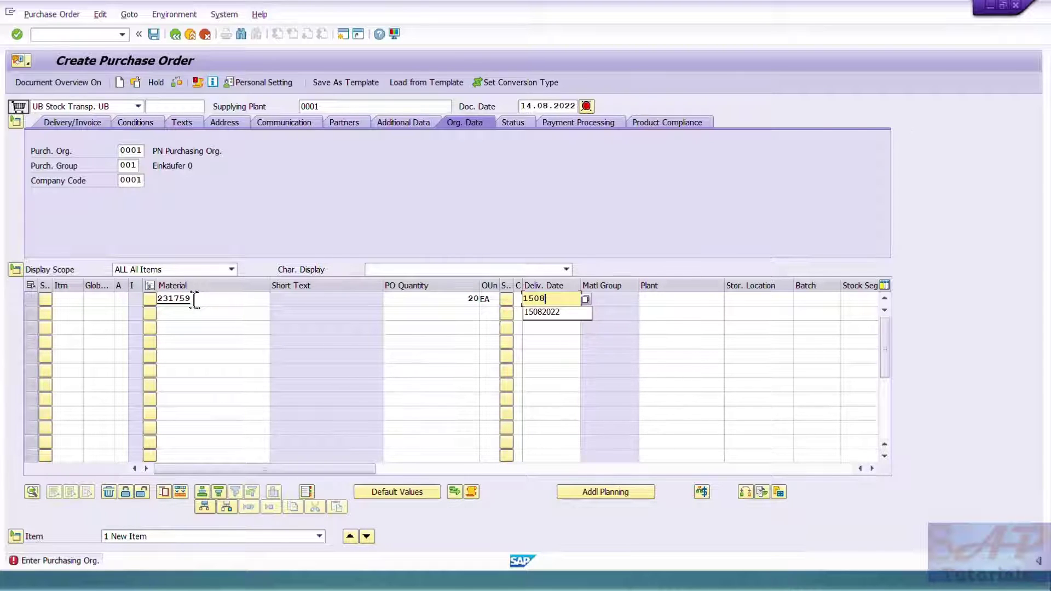
pyautogui.write('2022')
pyautogui.press('Tab')
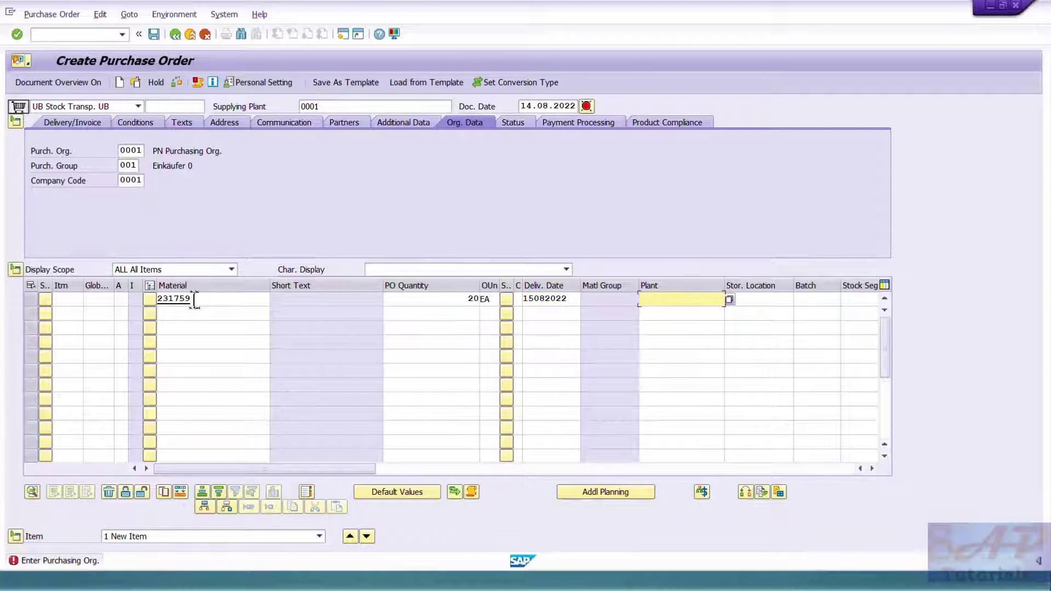
pyautogui.write('0002')
pyautogui.press('Tab')
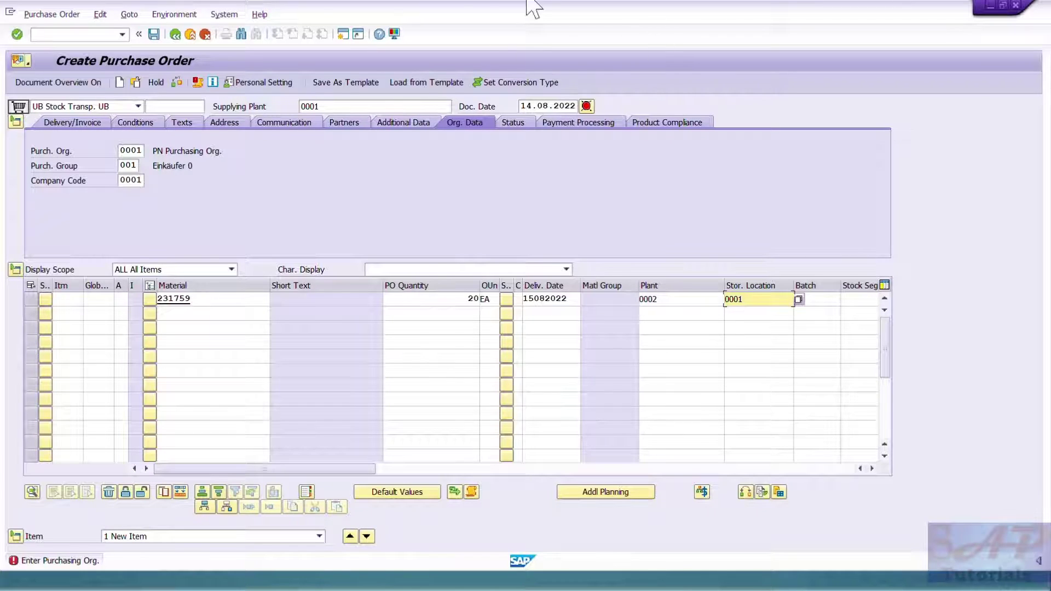
pyautogui.click(340, 105)
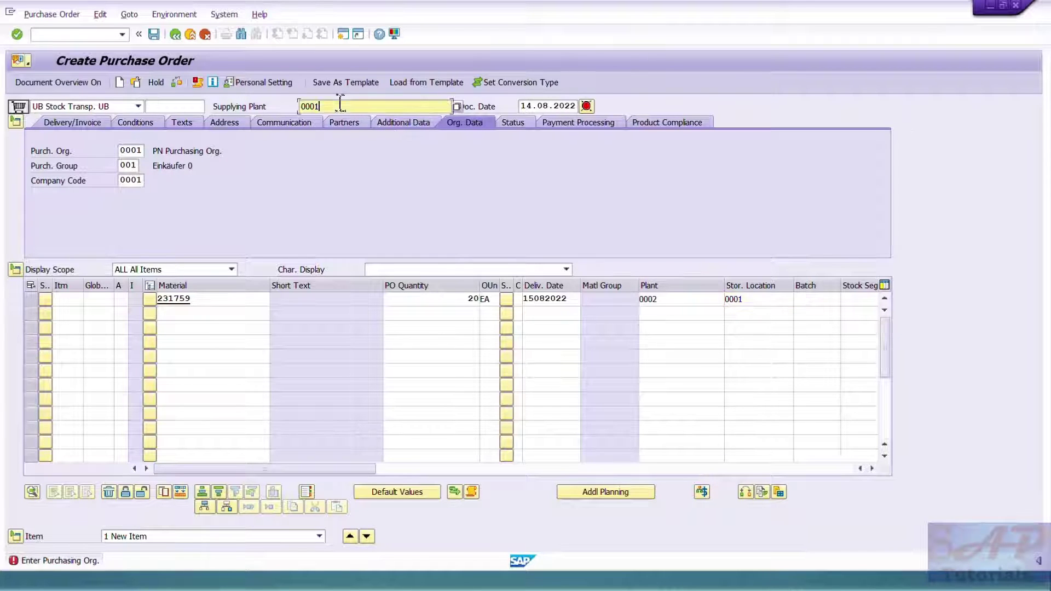
pyautogui.click(301, 106)
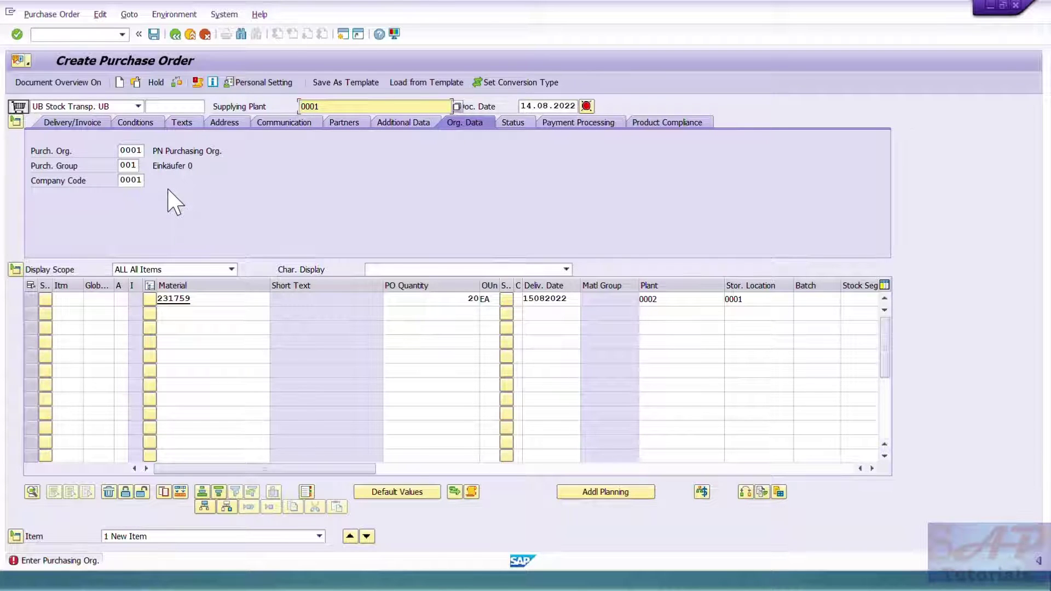
pyautogui.press('Return')
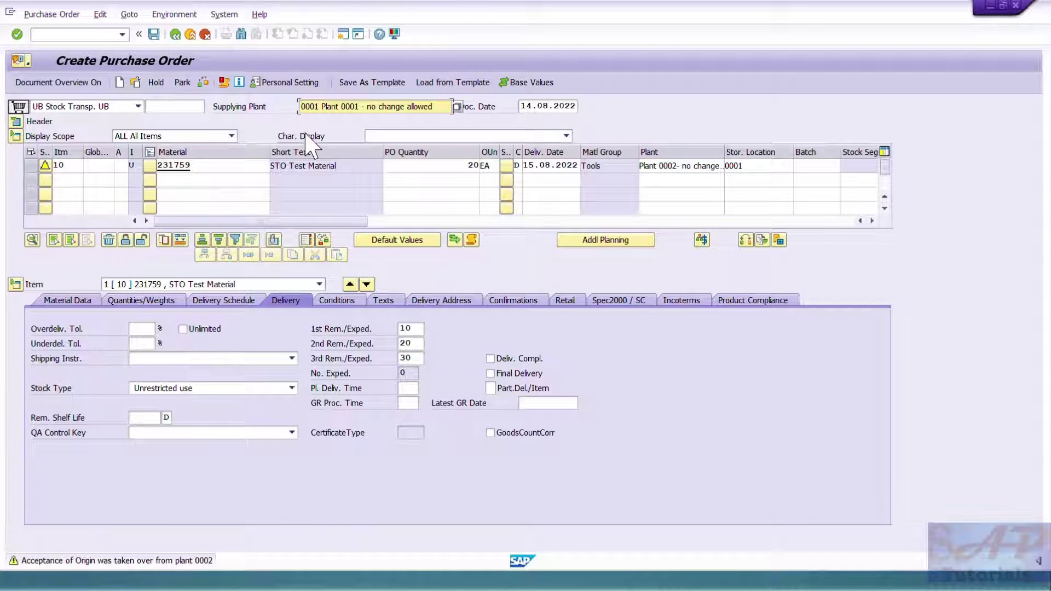
# Show the item's material data, check the stock transport order for messages, and save the order.
pyautogui.moveTo(319, 110); pyautogui.dragTo(301, 107)
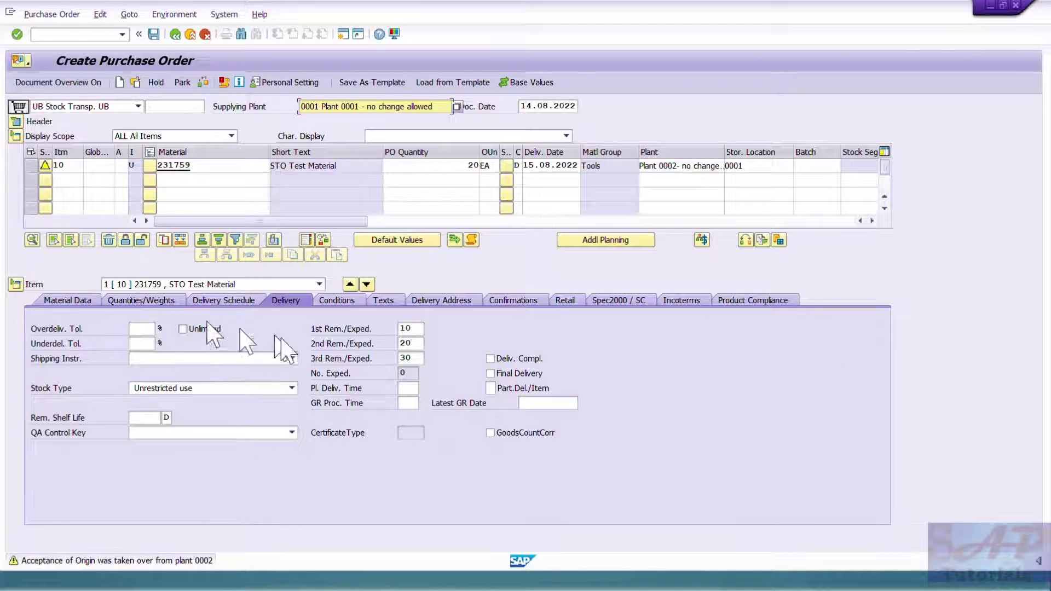
pyautogui.click(71, 299)
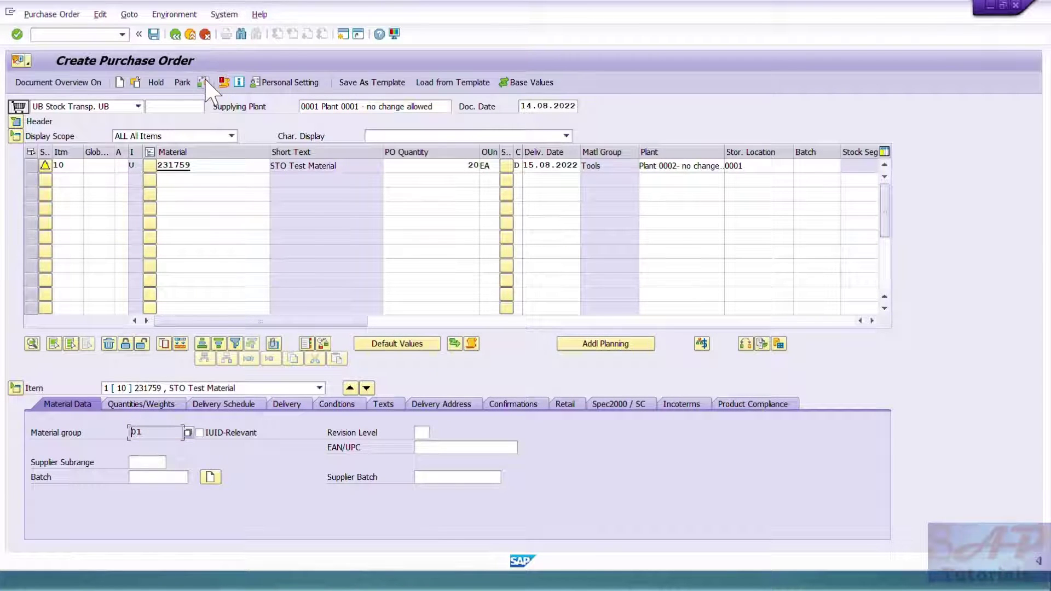
pyautogui.click(203, 82)
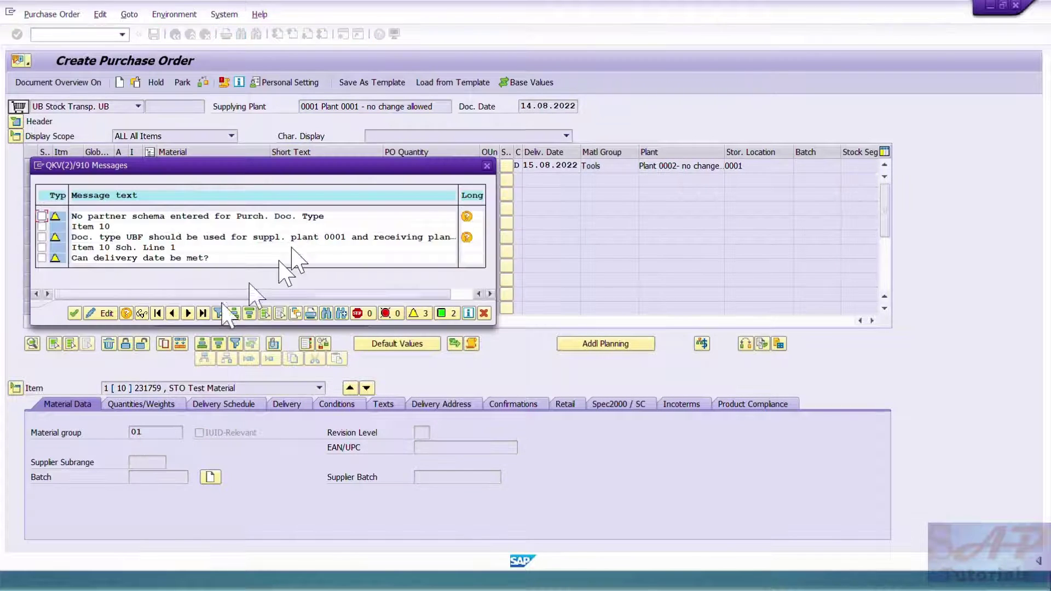
pyautogui.click(75, 313)
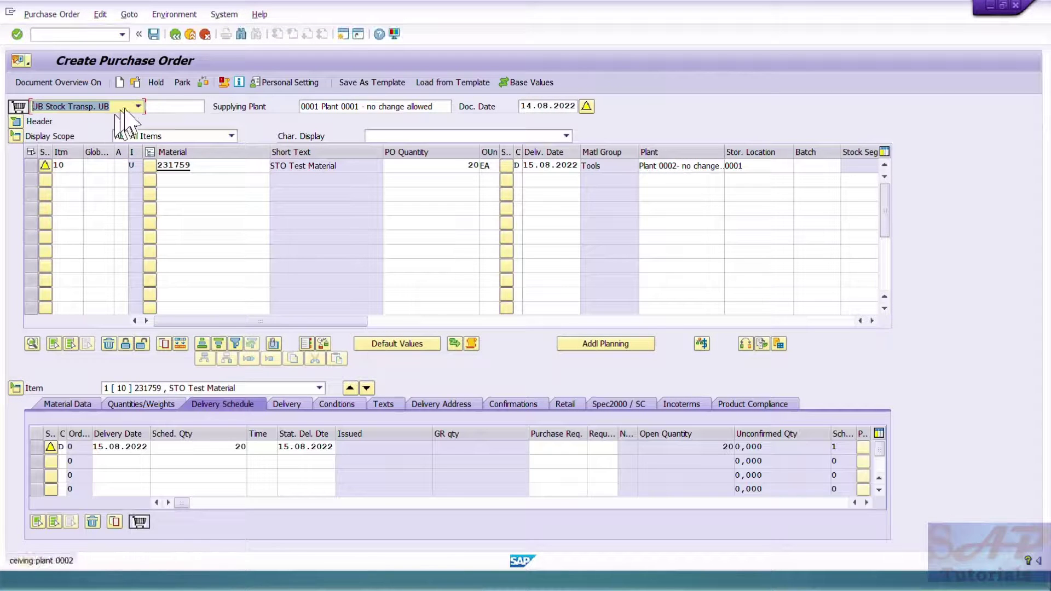
pyautogui.click(224, 262)
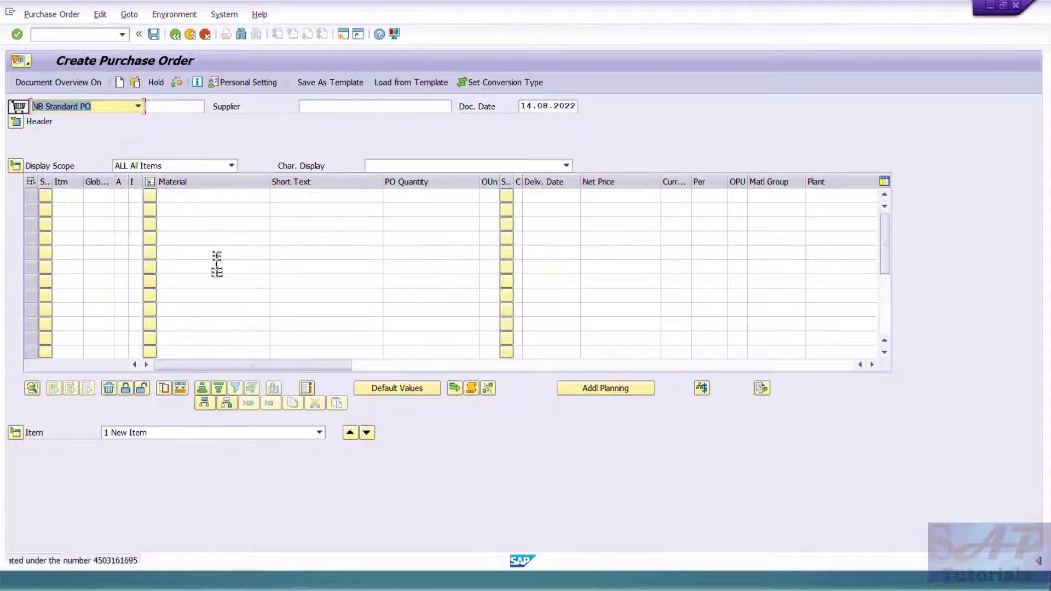
# Copy the saved purchase order's number into the Notepad notes after "PO-" and close the document selection dialog.
pyautogui.click(136, 83)
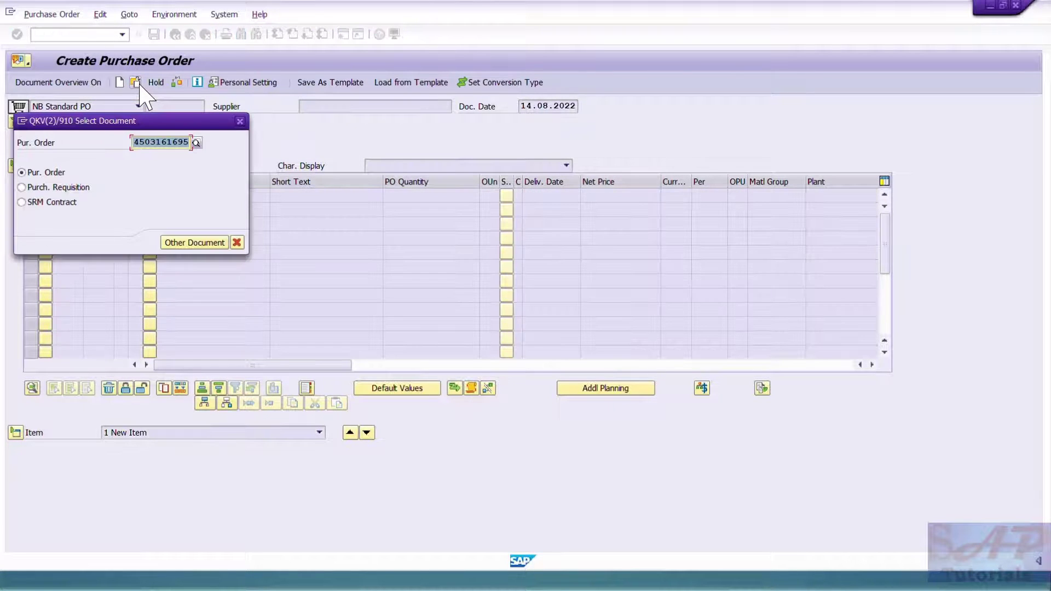
pyautogui.press('End')
pyautogui.hotkey('alt', 'Tab')
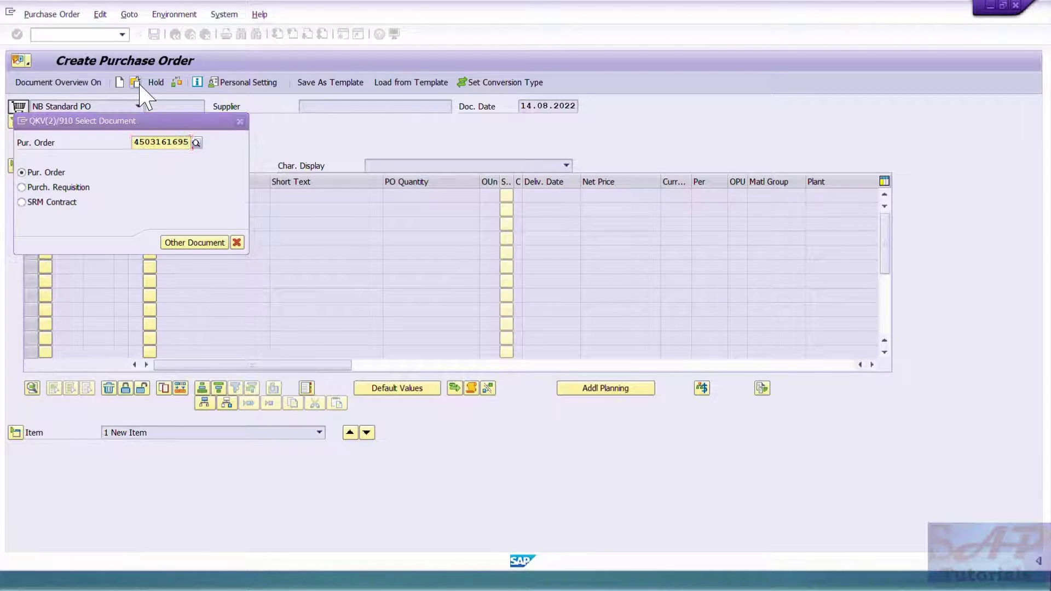
pyautogui.click(338, 304)
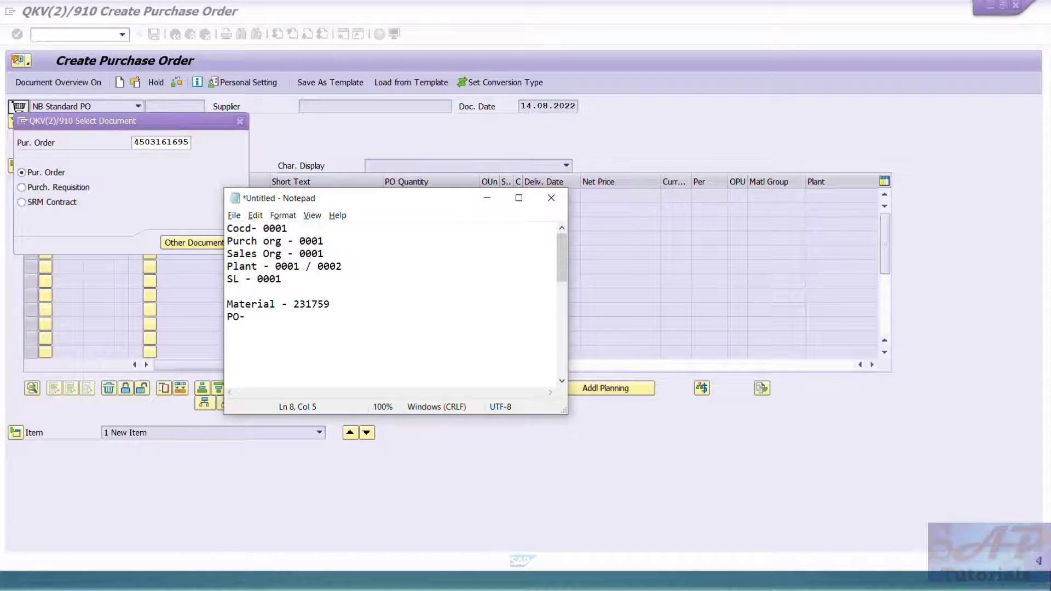
pyautogui.hotkey('ctrl', 'v')
pyautogui.hotkey('alt', 'Tab')
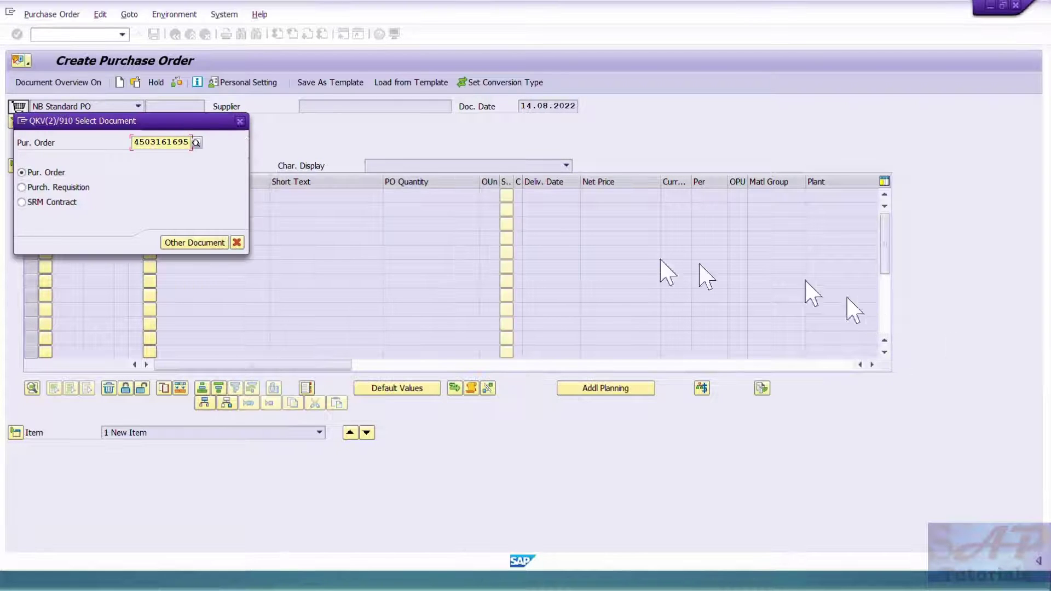
pyautogui.click(239, 120)
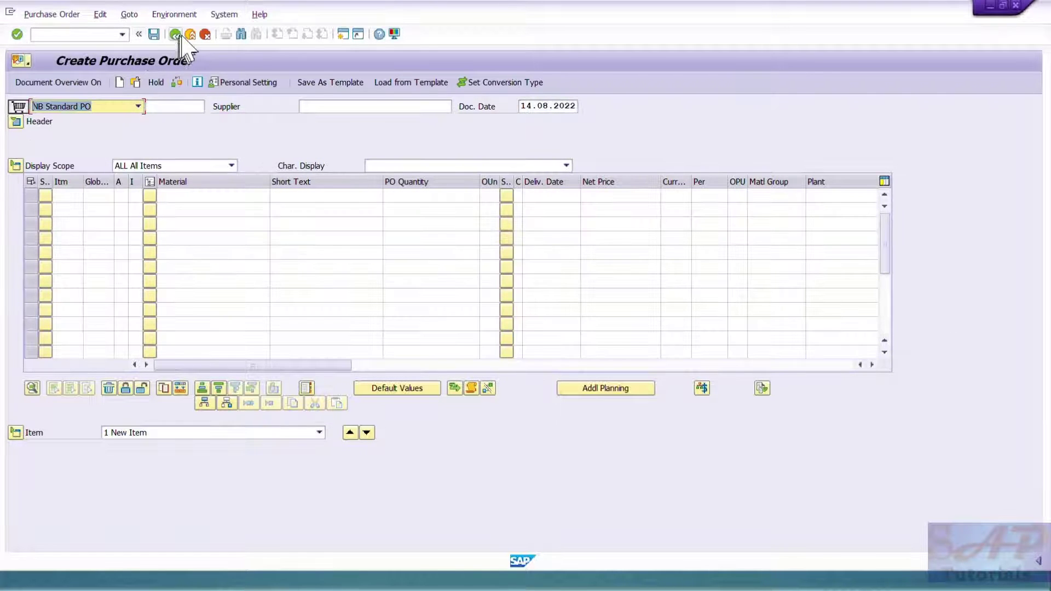
# Leave purchase order creation and display the MMBE stock overview for material 231759.
pyautogui.click(177, 34)
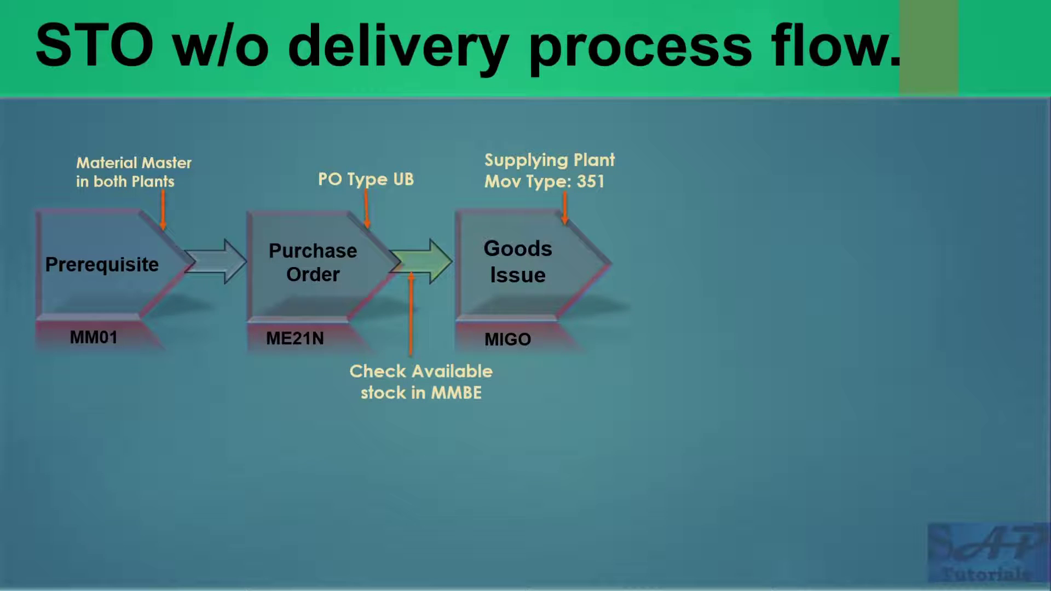
pyautogui.hotkey('alt', 'Tab')
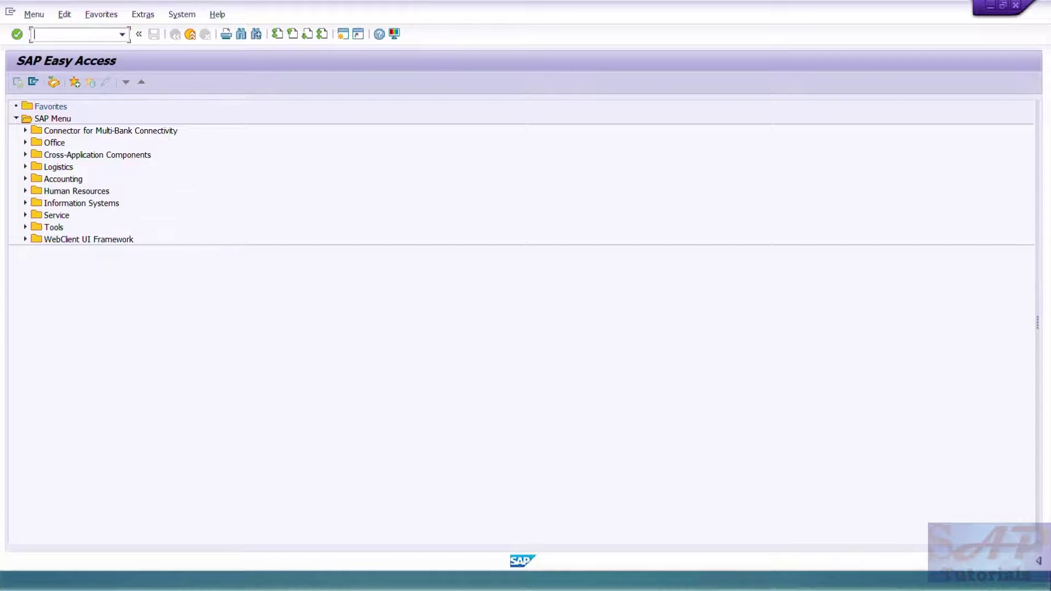
pyautogui.write('MMBE')
pyautogui.press('Return')
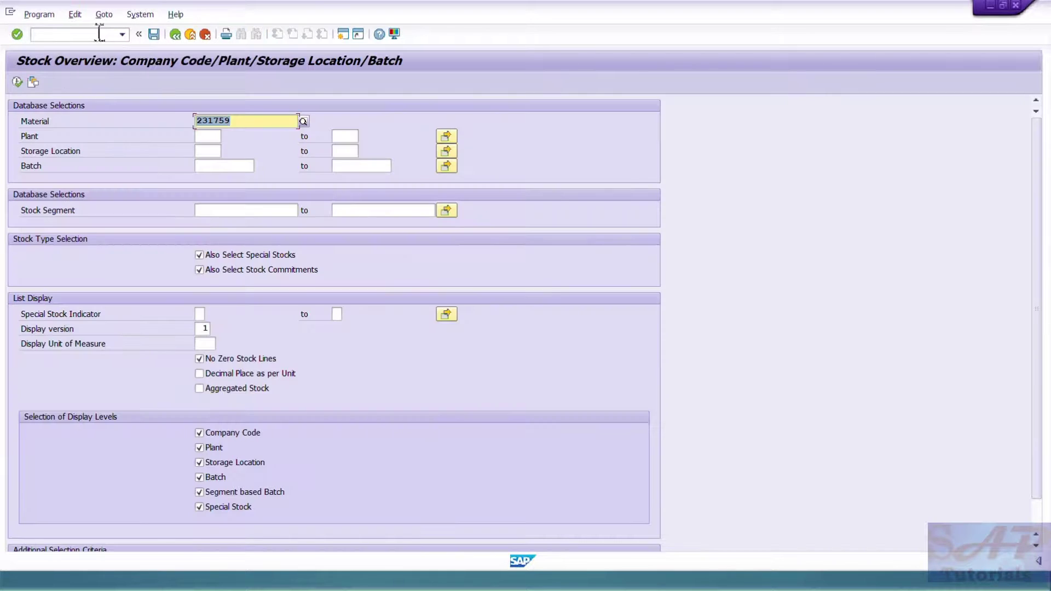
pyautogui.click(17, 81)
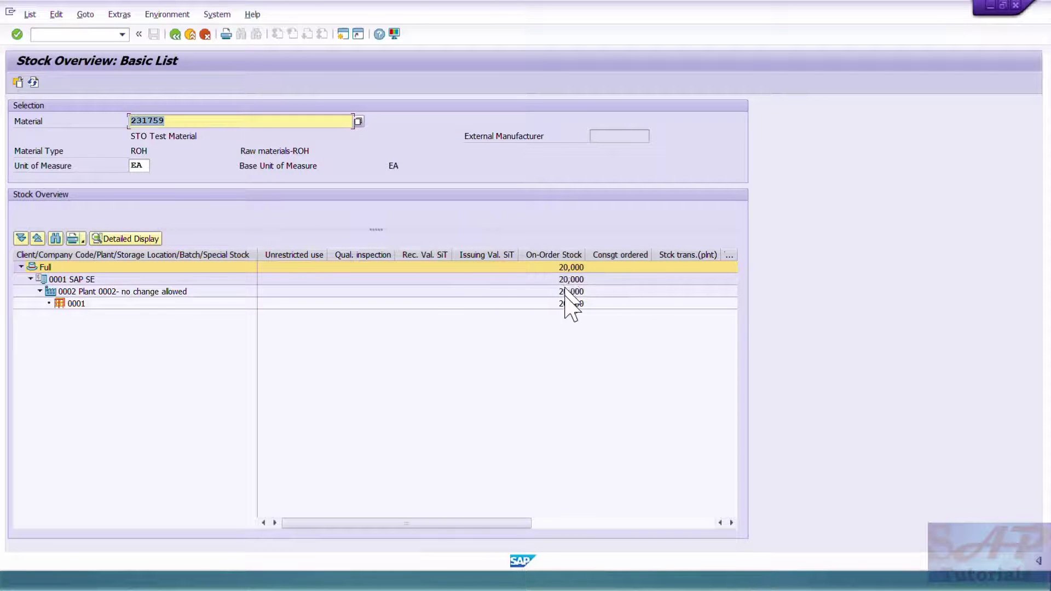
# Open a new session, start MIGO and set the transaction to A07 Goods Issue with reference R10 Other.
pyautogui.click(342, 34)
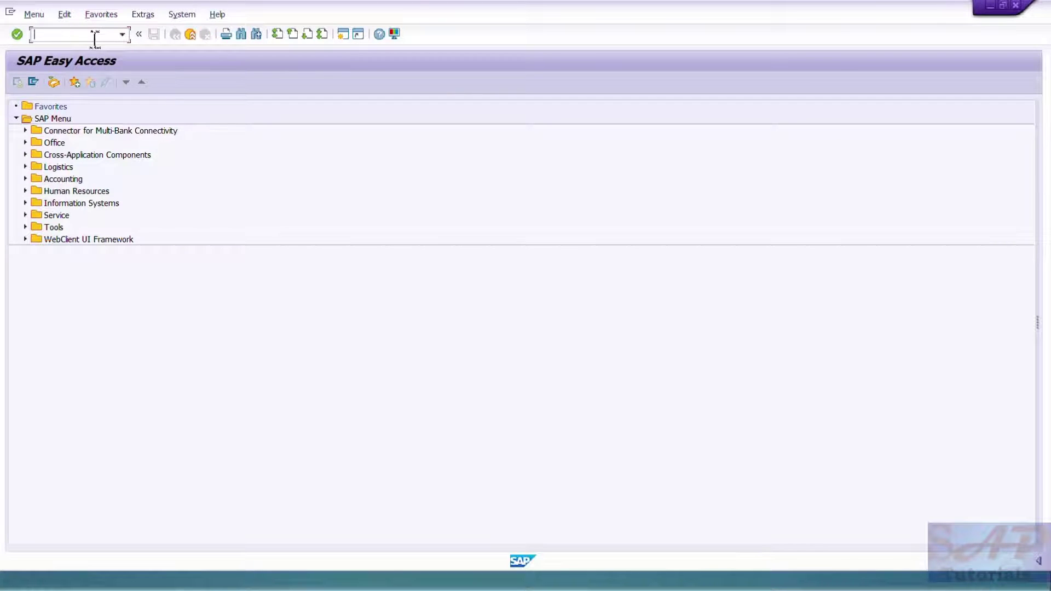
pyautogui.write('MIGo')
pyautogui.press('Return')
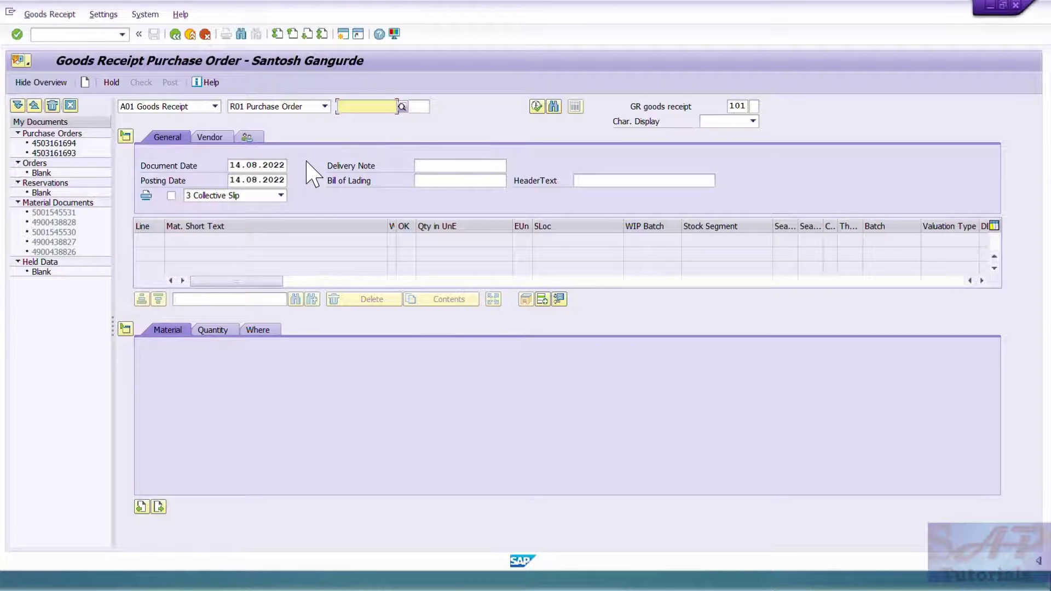
pyautogui.click(215, 107)
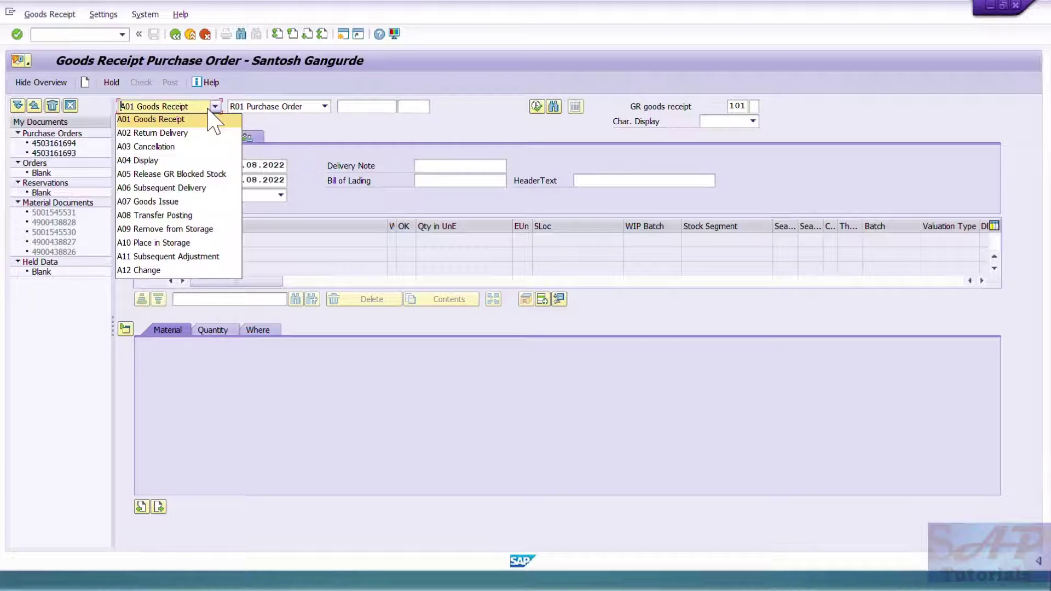
pyautogui.click(192, 201)
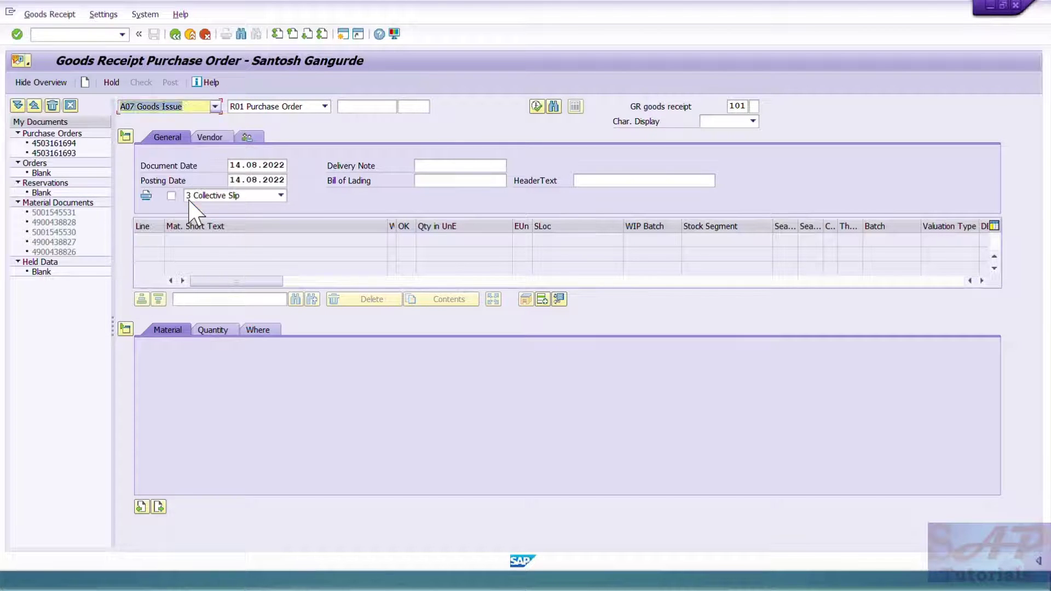
pyautogui.click(324, 106)
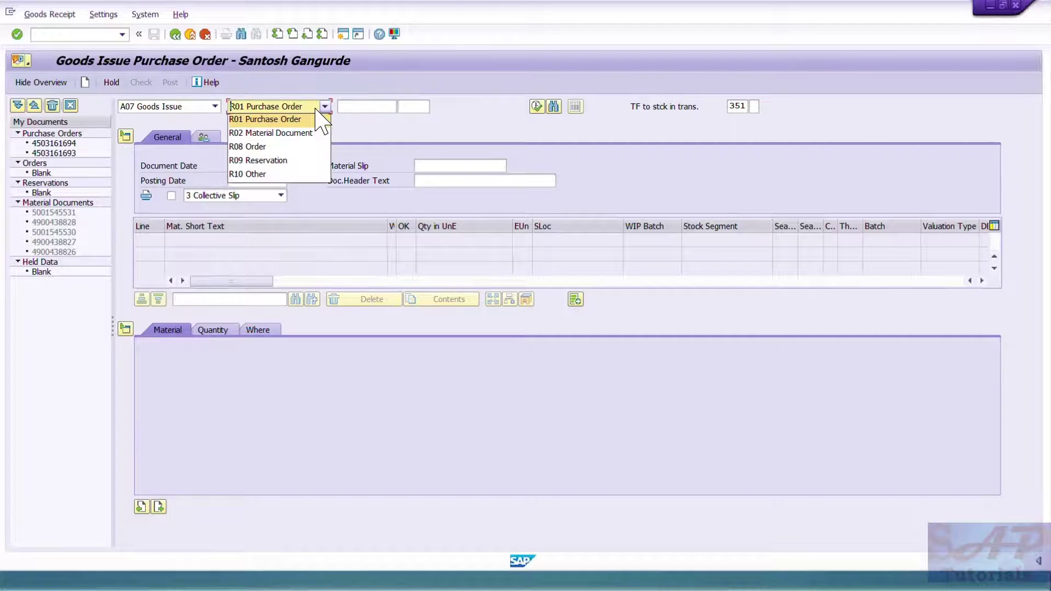
pyautogui.click(276, 174)
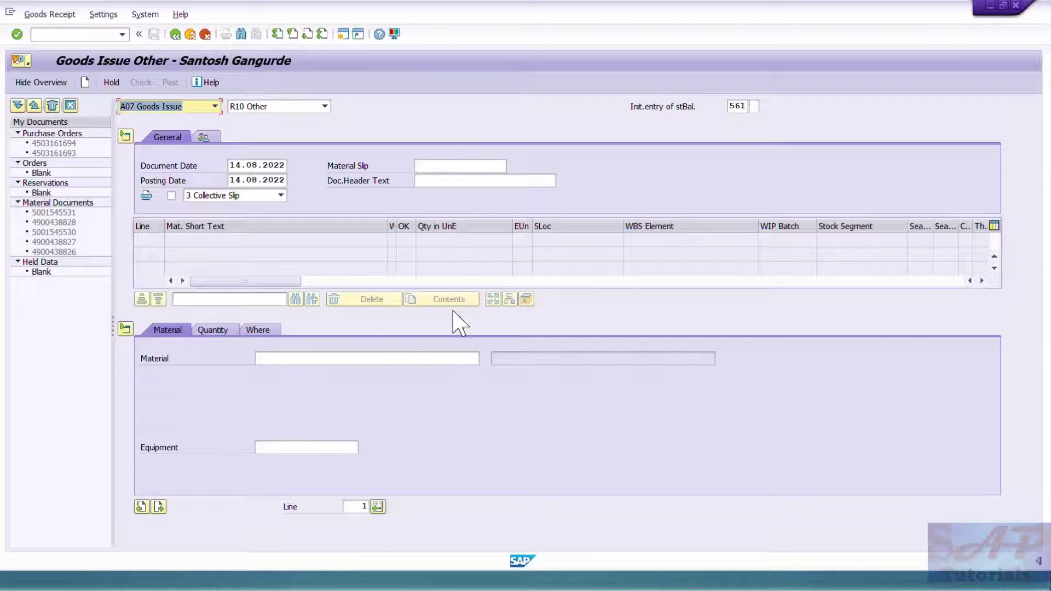
pyautogui.click(333, 360)
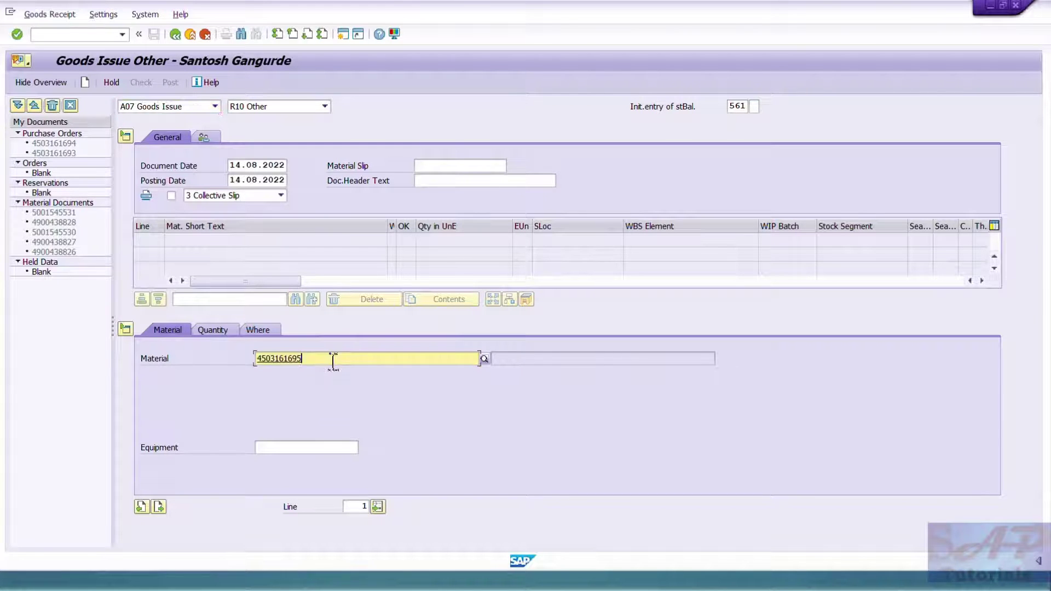
pyautogui.write('4503161695')
pyautogui.hotkey('ctrl', 'a')
pyautogui.press('BackSpace')
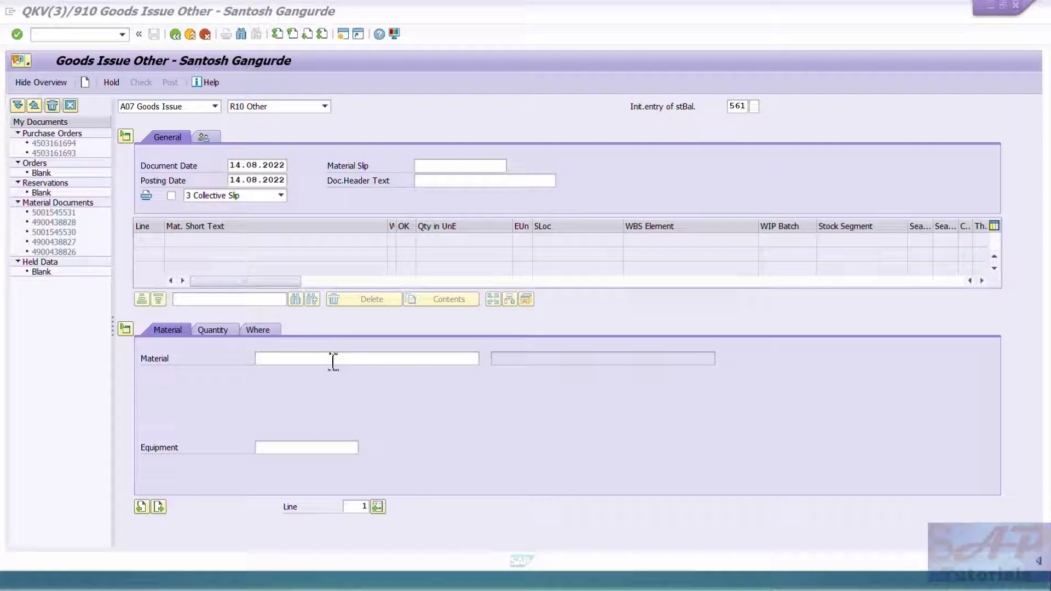
# Copy material number 231759 from the Notepad notes into the goods issue item and validate it.
pyautogui.hotkey('alt', 'Tab')
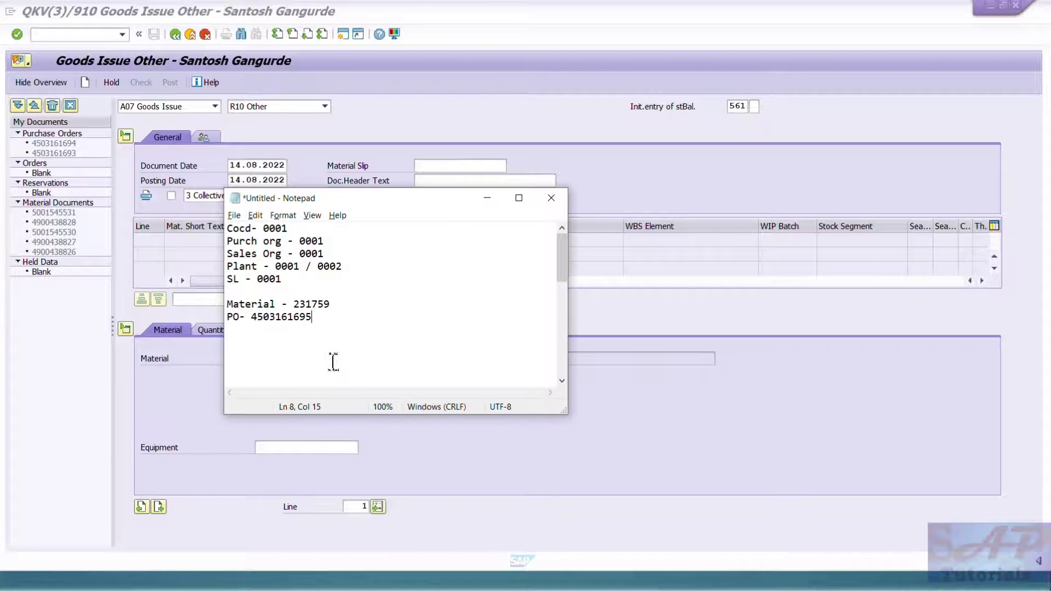
pyautogui.doubleClick(320, 304)
pyautogui.click(684, 345)
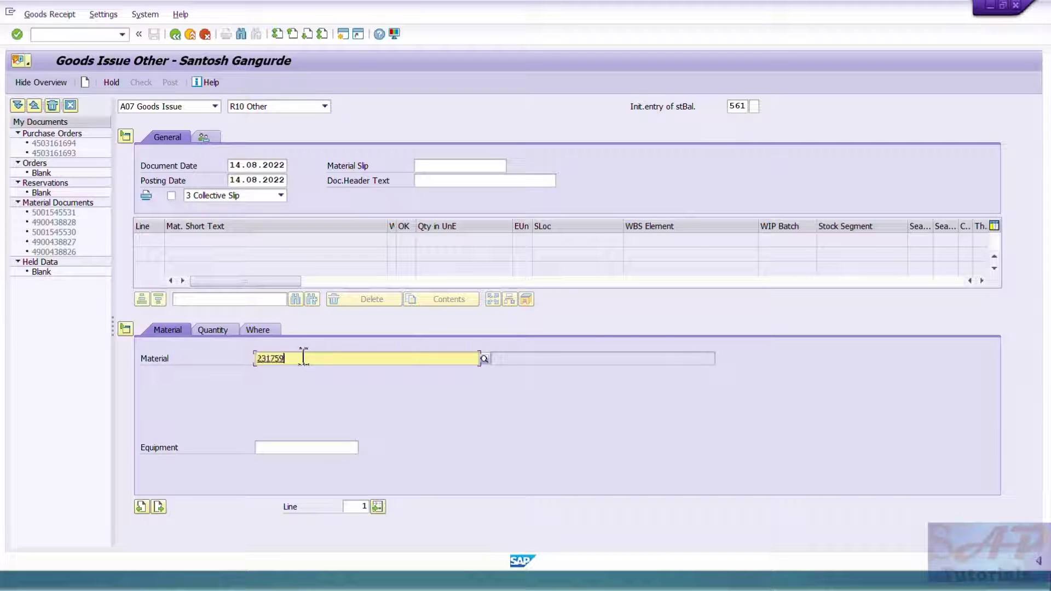
pyautogui.press('Return')
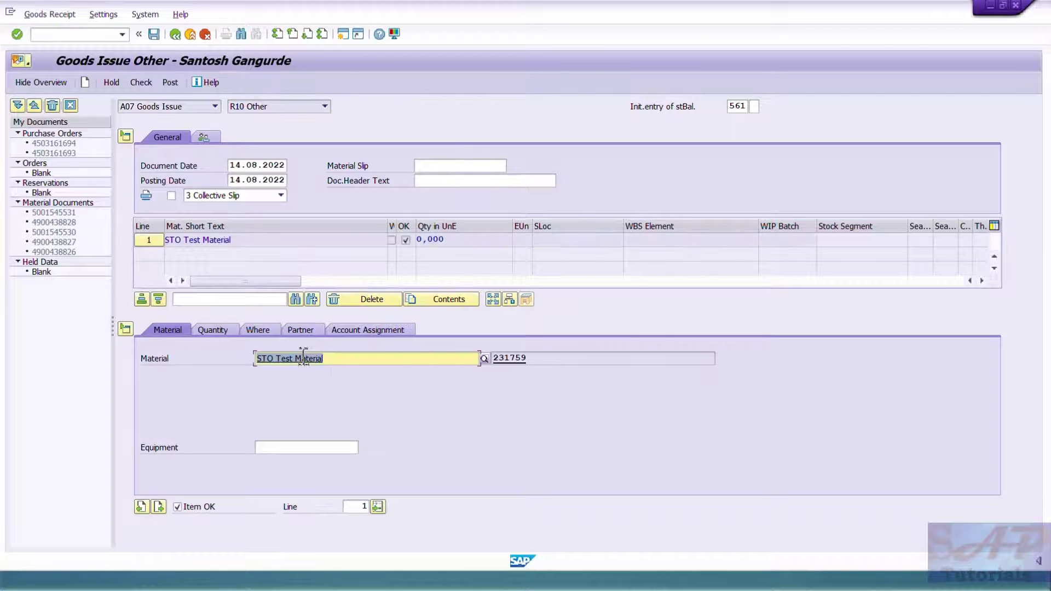
# Set the item's quantity in unit of entry to 100 EA and validate it.
pyautogui.click(212, 329)
pyautogui.write('100')
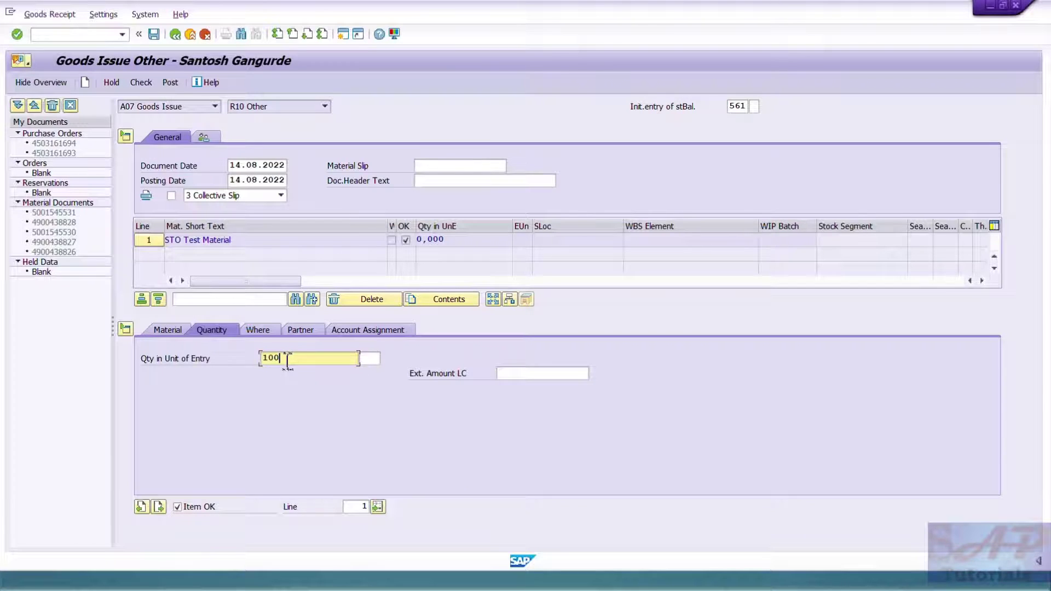
pyautogui.press('Tab')
pyautogui.write('EA')
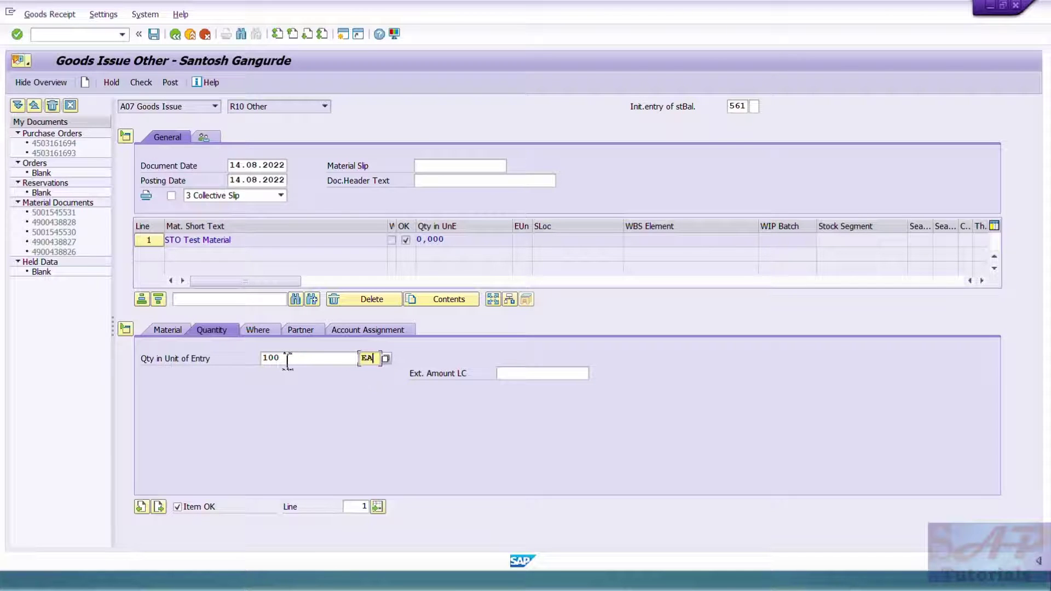
pyautogui.press('Return')
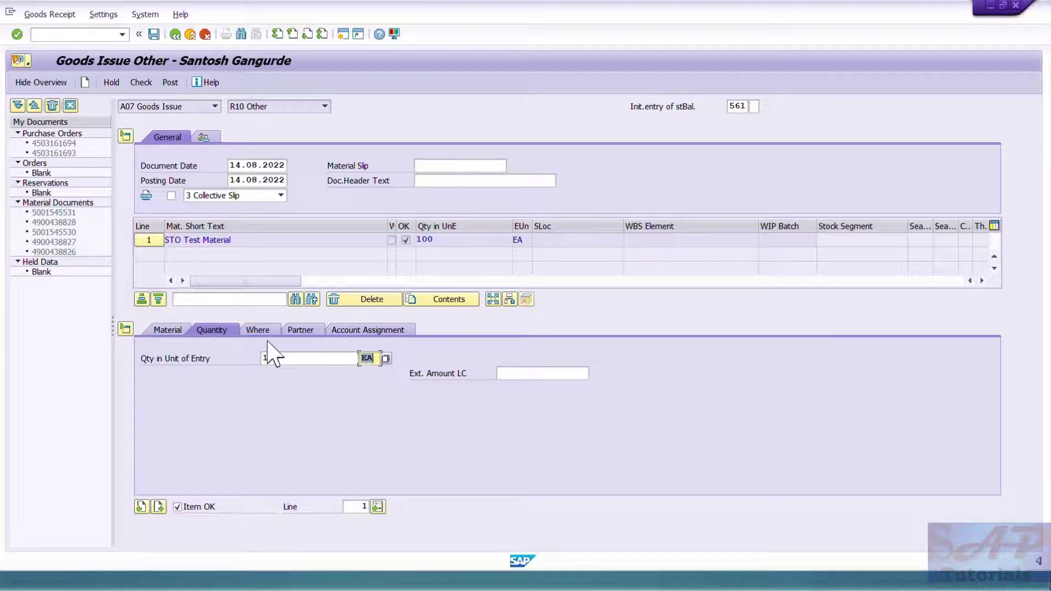
# Enter plant 0001 and storage location 0001 for the item, and return to its material data.
pyautogui.click(262, 331)
pyautogui.click(289, 387)
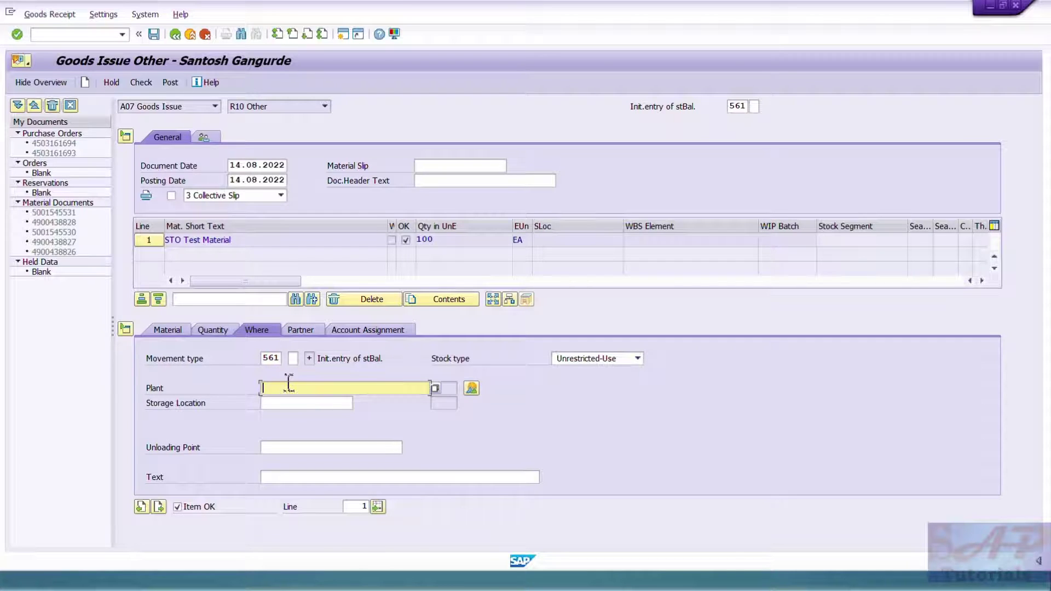
pyautogui.write('0001')
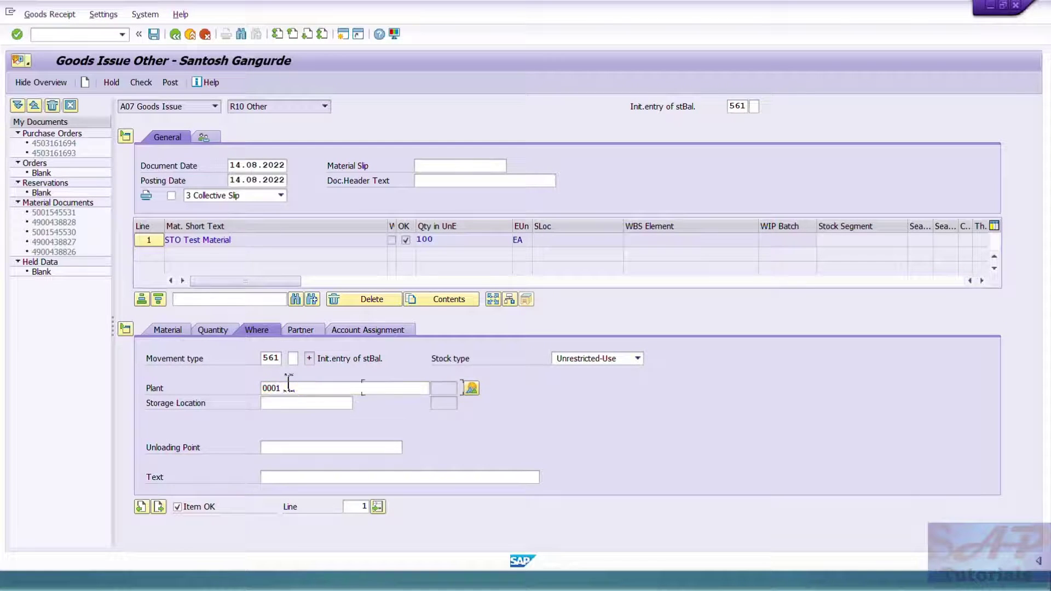
pyautogui.press('Tab')
pyautogui.write('0001')
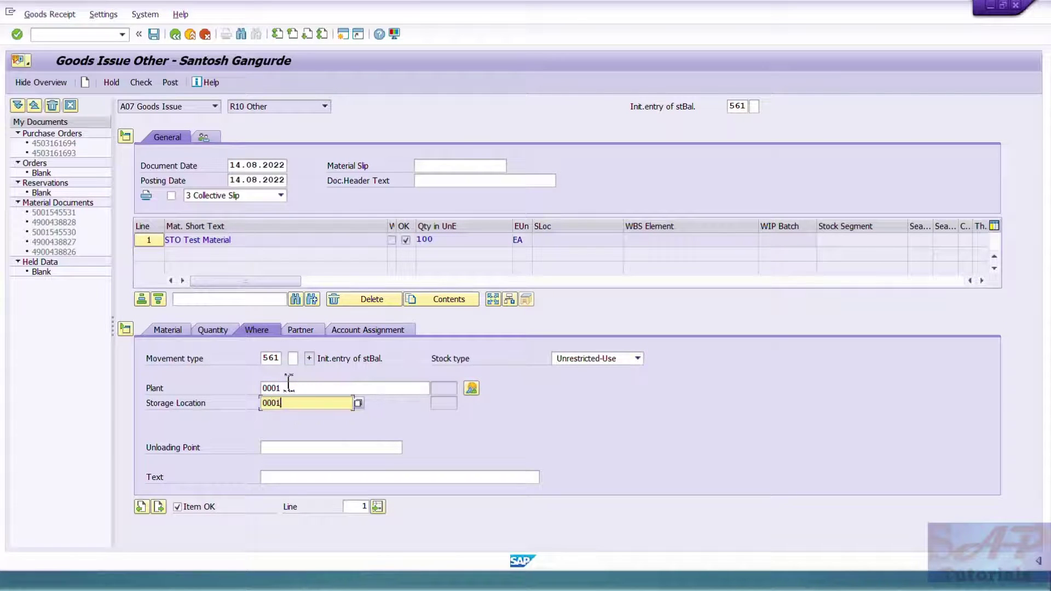
pyautogui.click(300, 330)
pyautogui.click(170, 331)
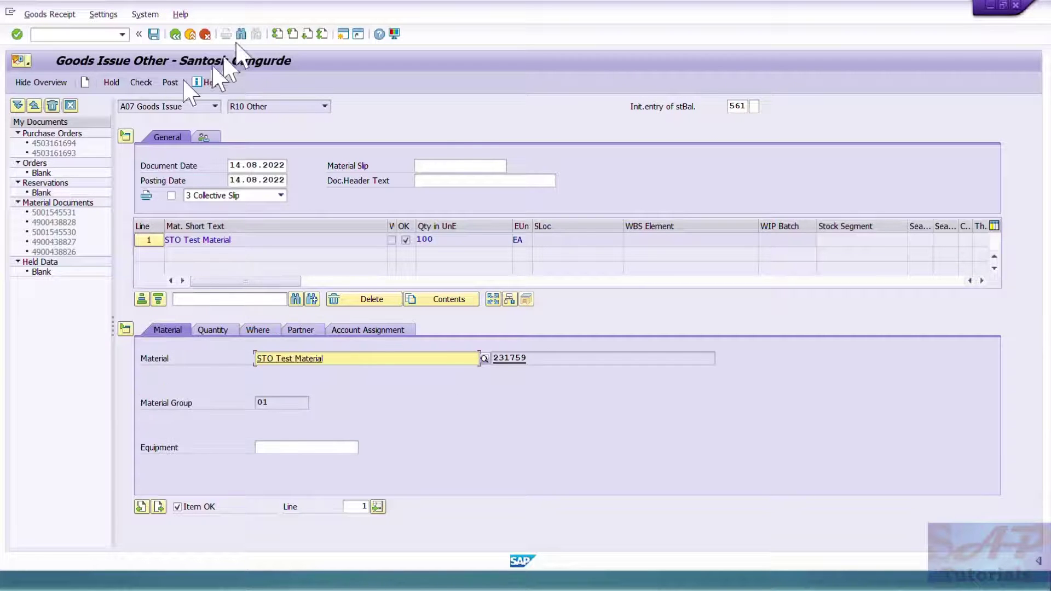
# Check the initial stock entry document with movement type 561 and post it.
pyautogui.click(142, 84)
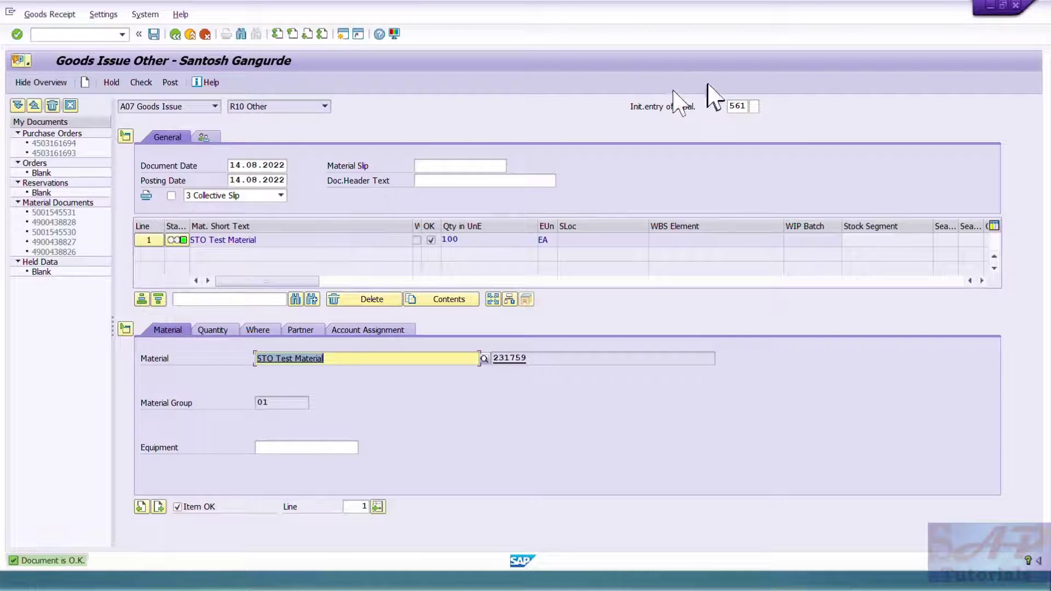
pyautogui.click(736, 106)
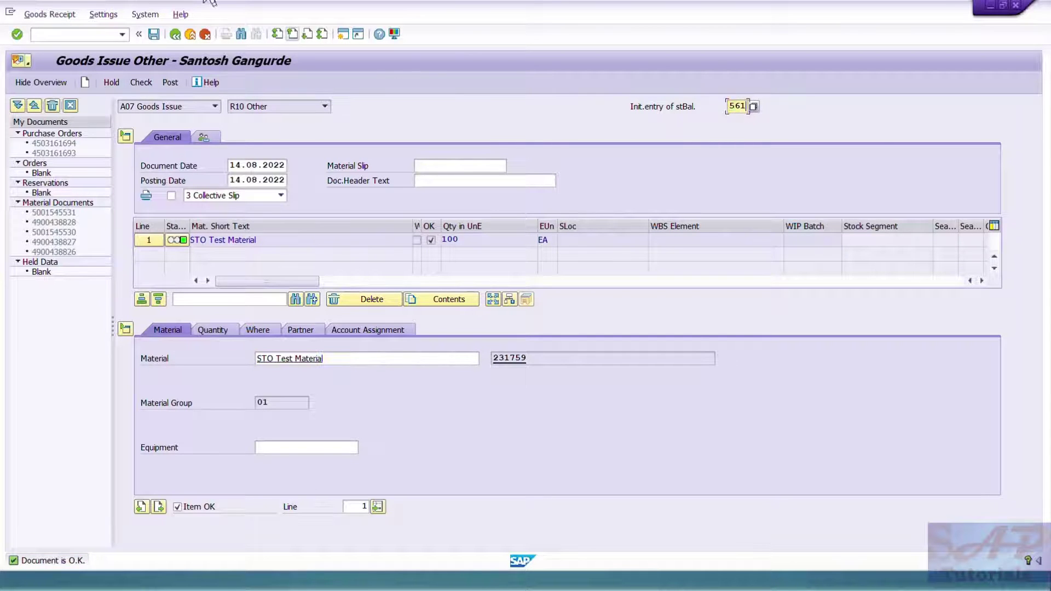
pyautogui.click(154, 34)
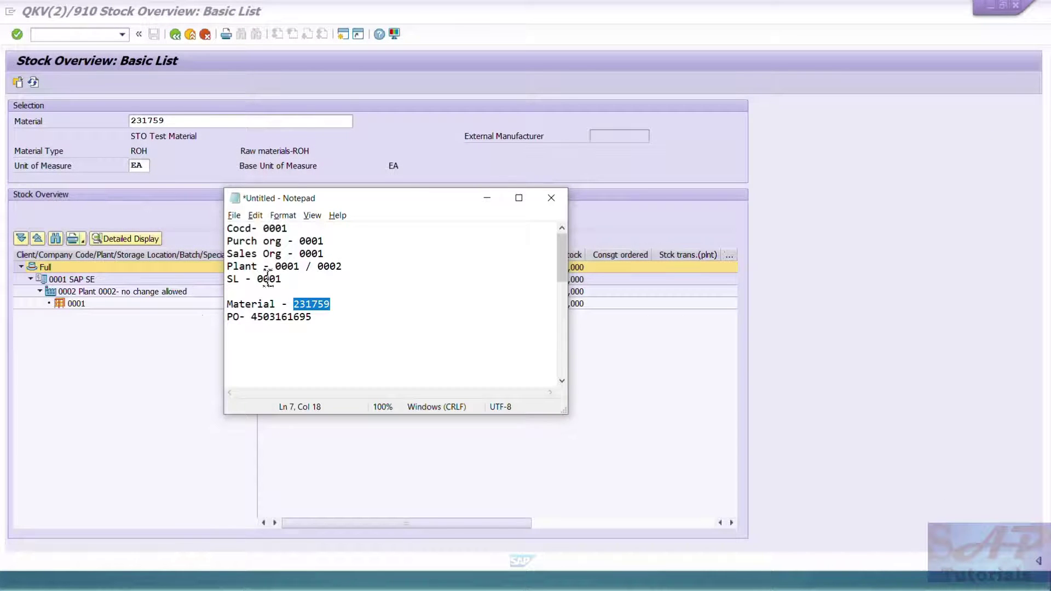
# Refresh the stock overview for material 231759 and examine the unrestricted stock in plant 0001 and the on-order stock.
pyautogui.click(94, 382)
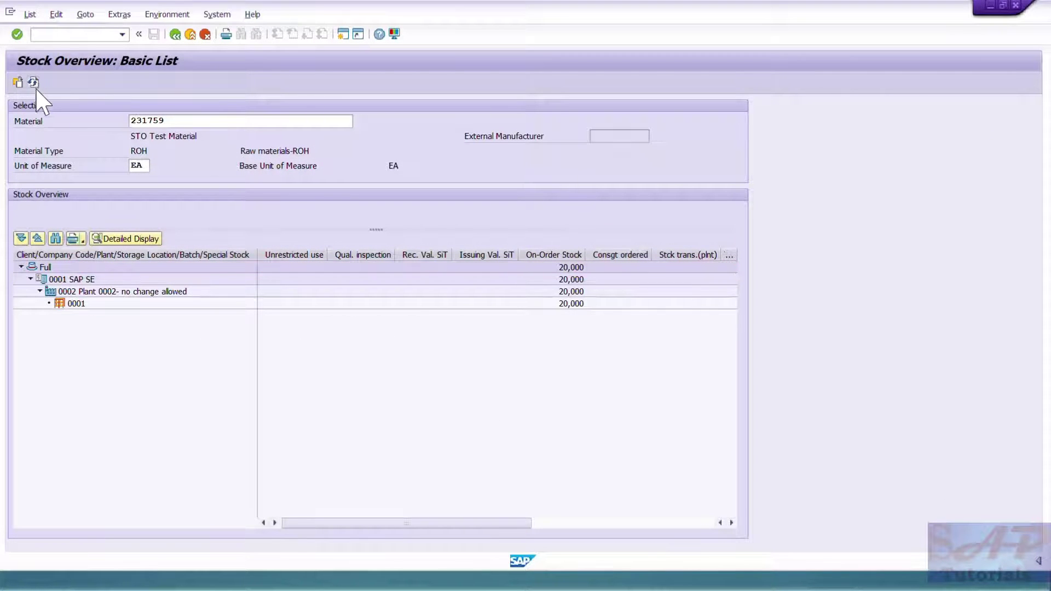
pyautogui.click(35, 83)
pyautogui.click(302, 304)
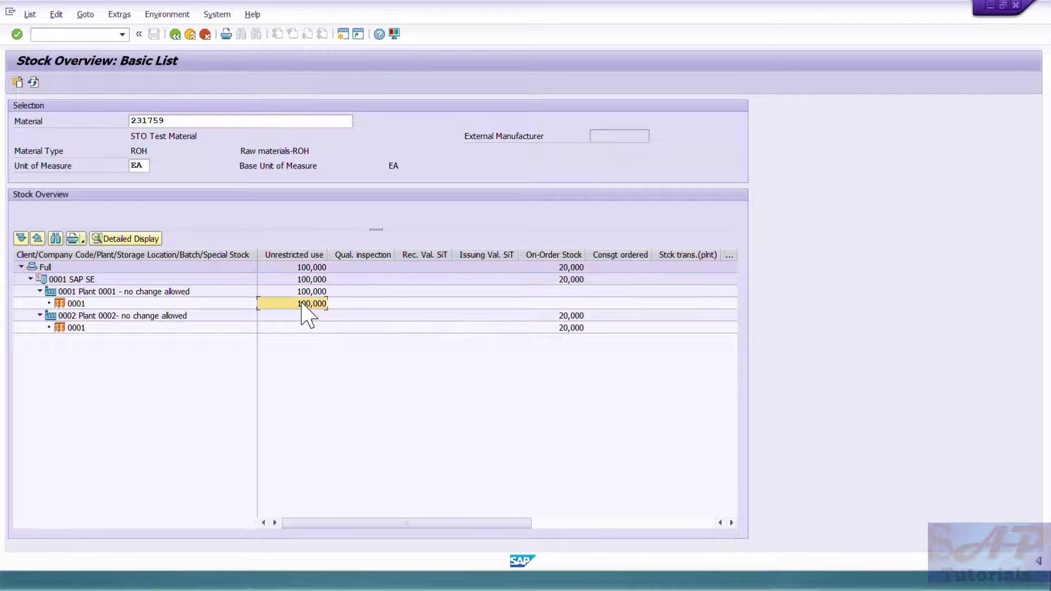
pyautogui.click(70, 294)
pyautogui.click(75, 302)
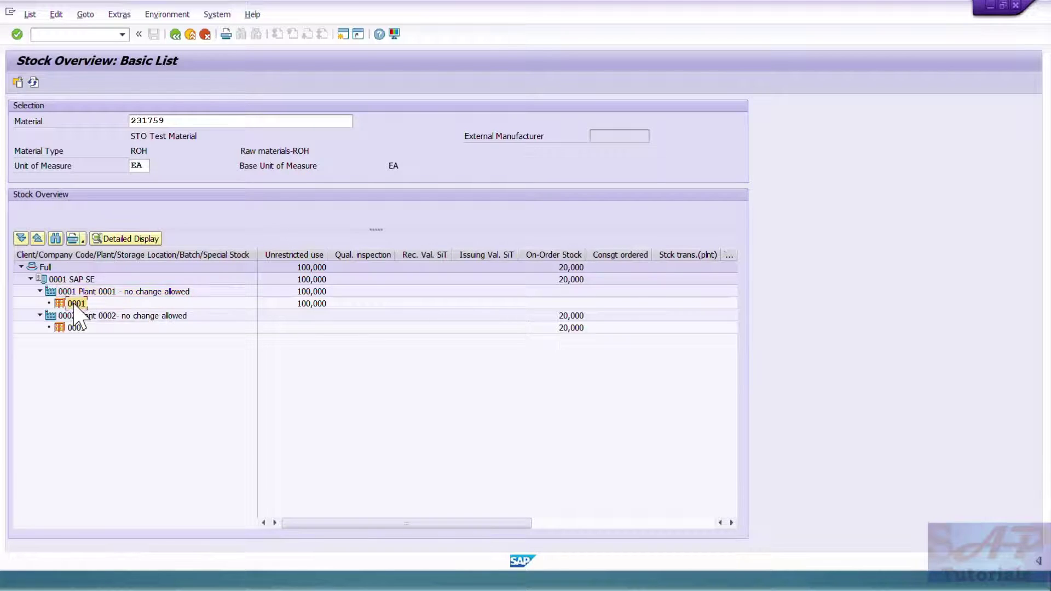
pyautogui.click(304, 304)
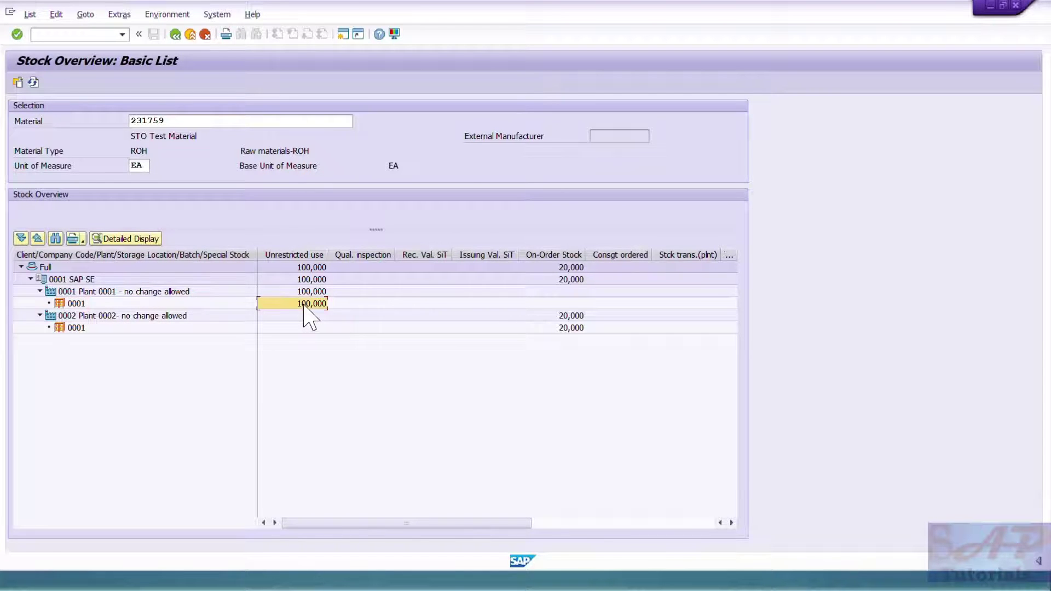
pyautogui.click(570, 270)
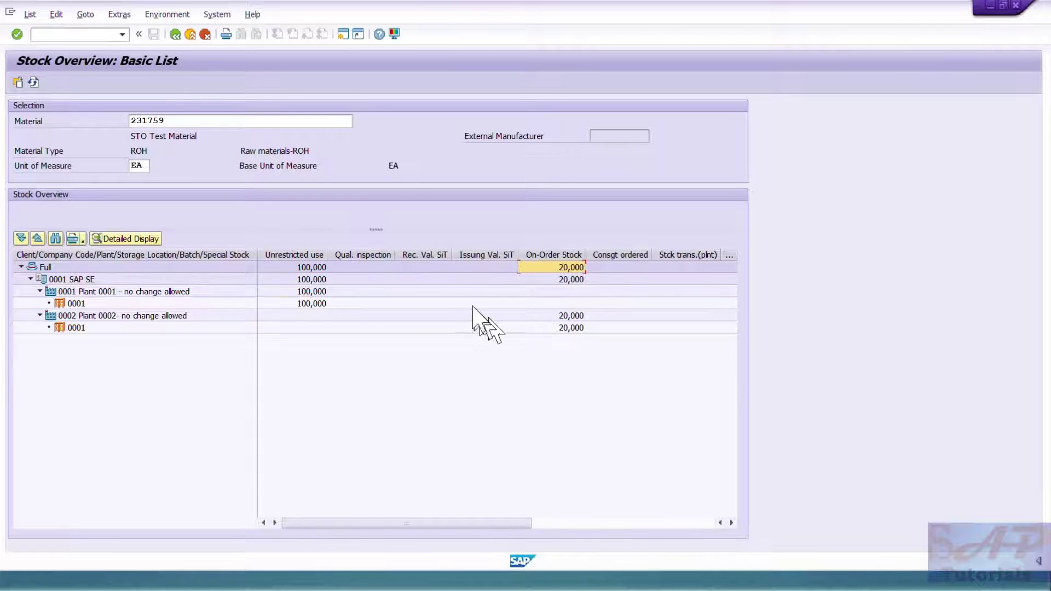
# Copy the purchase order number from the Notepad notes and start MIGO in a new session.
pyautogui.click(344, 35)
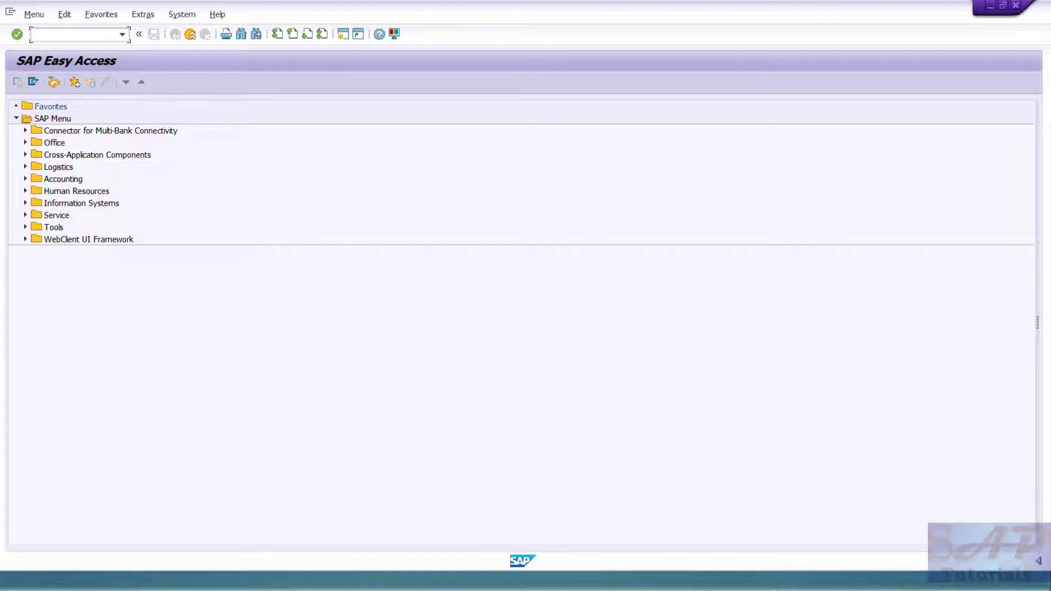
pyautogui.hotkey('alt', 'Tab')
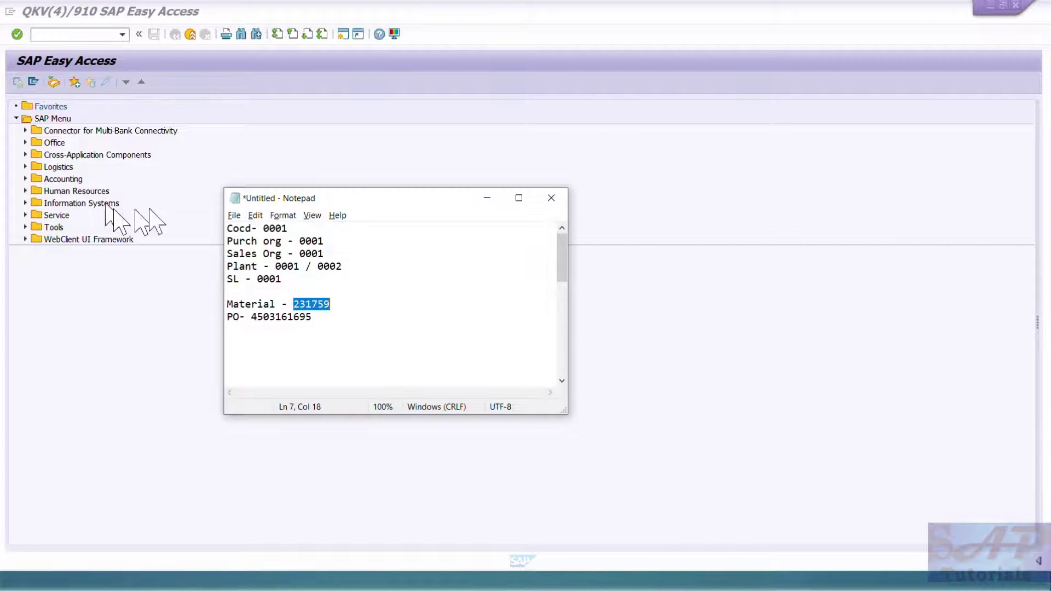
pyautogui.click(281, 316)
pyautogui.doubleClick(281, 316)
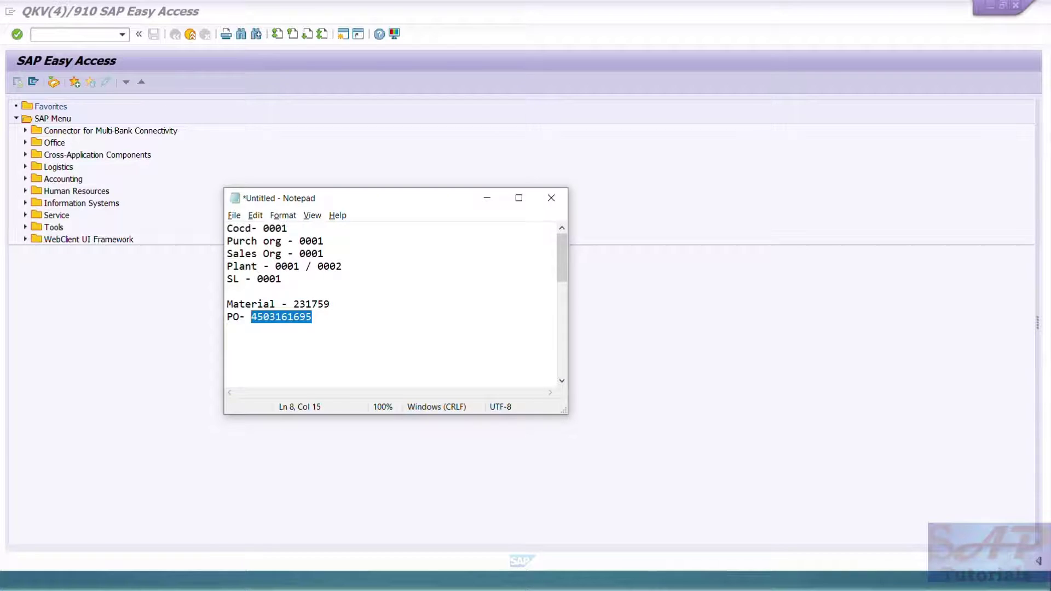
pyautogui.click(110, 304)
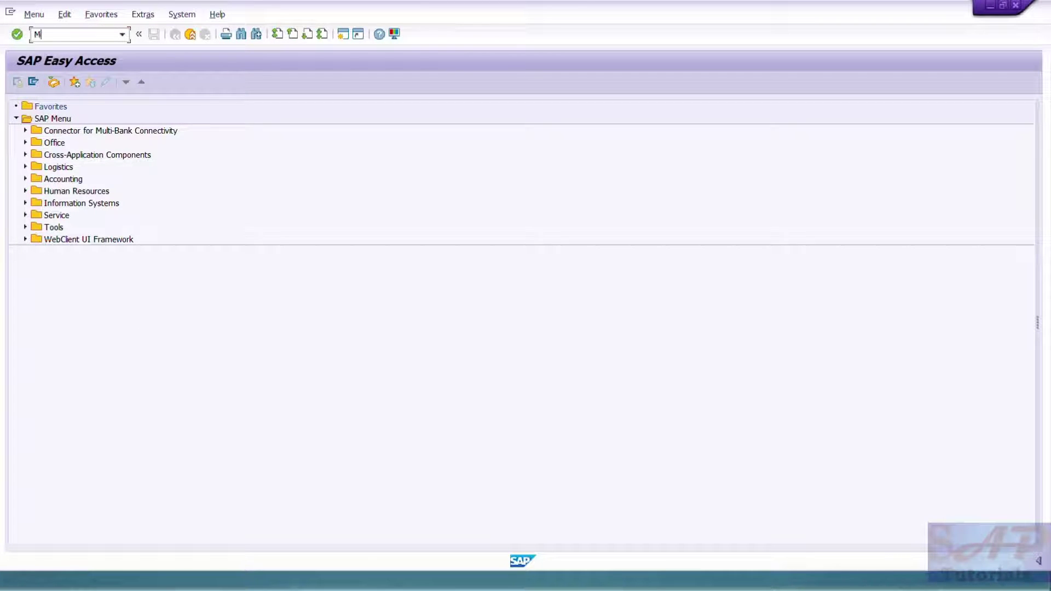
pyautogui.press('Return')
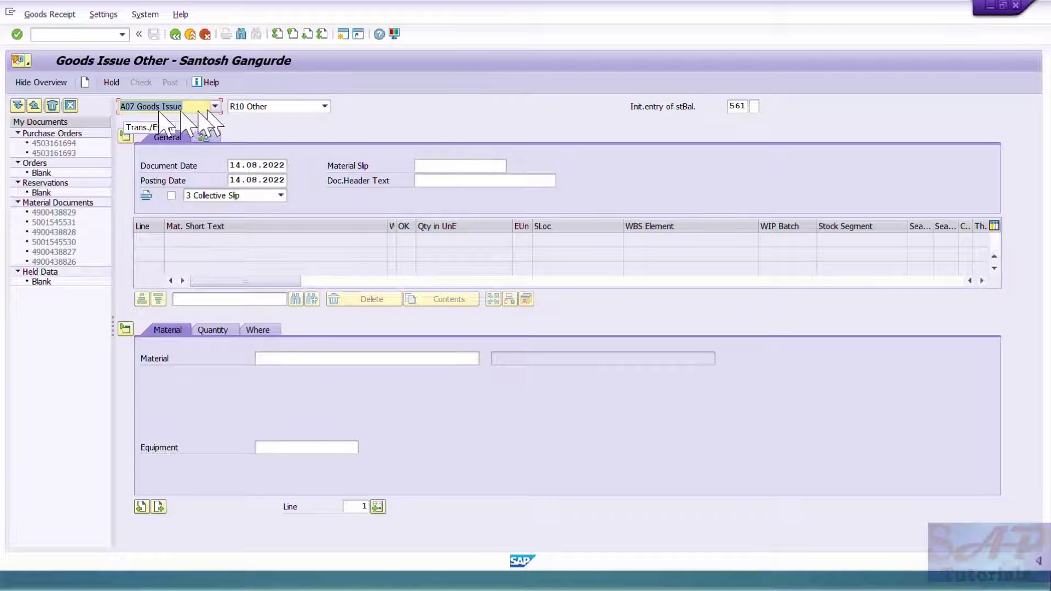
# Set the goods issue reference to R01 Purchase Order with movement type 351.
pyautogui.click(288, 107)
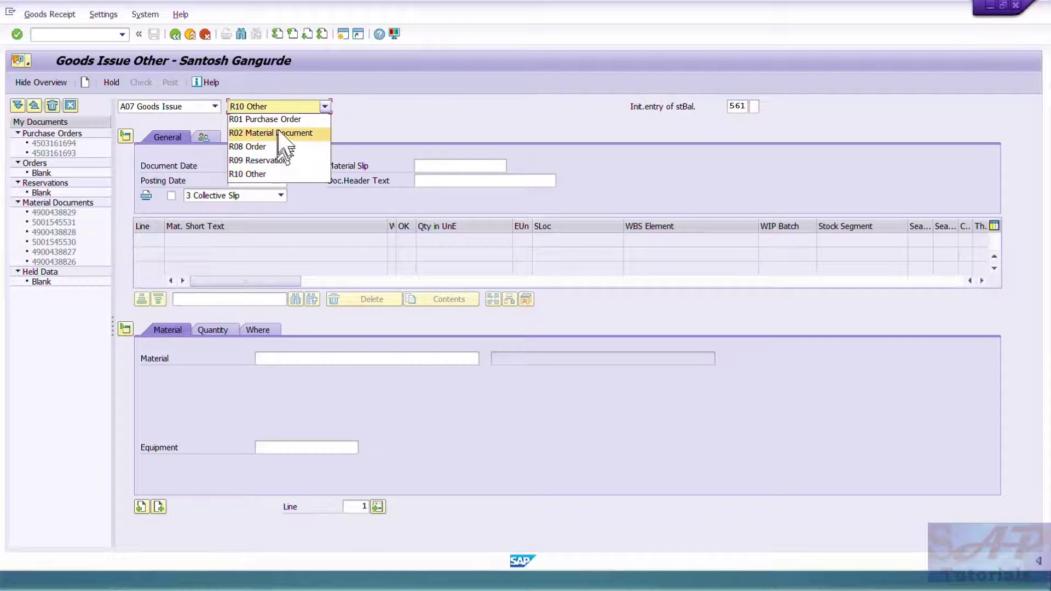
pyautogui.click(283, 120)
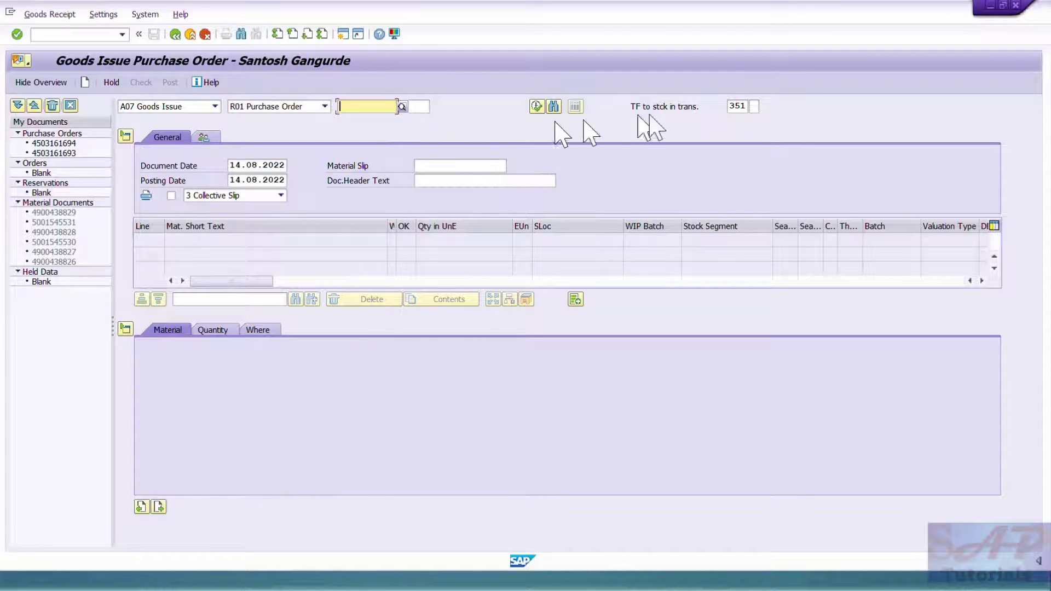
pyautogui.click(731, 105)
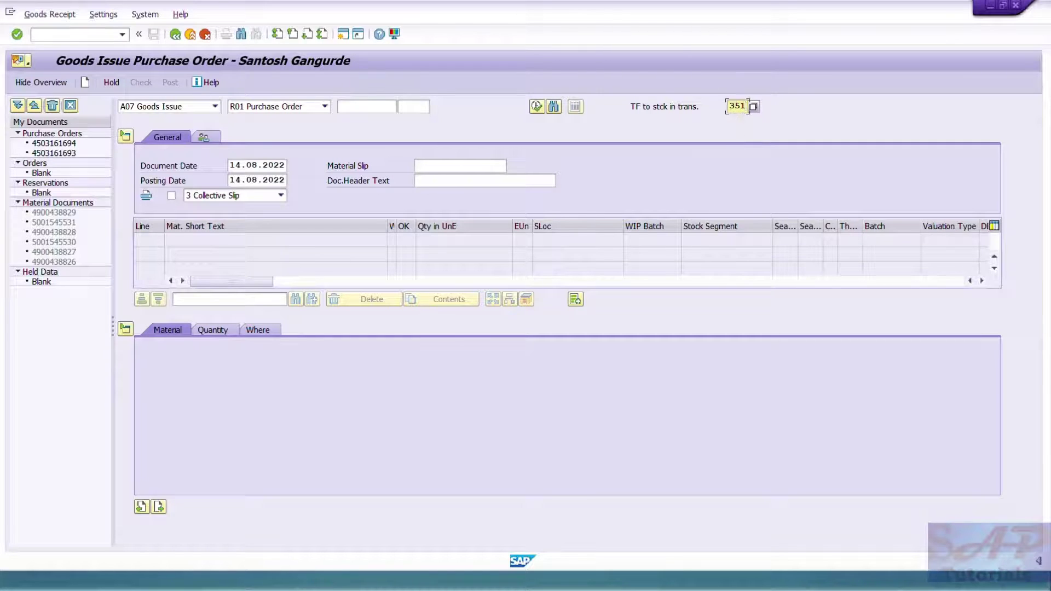
pyautogui.click(364, 108)
pyautogui.write('351')
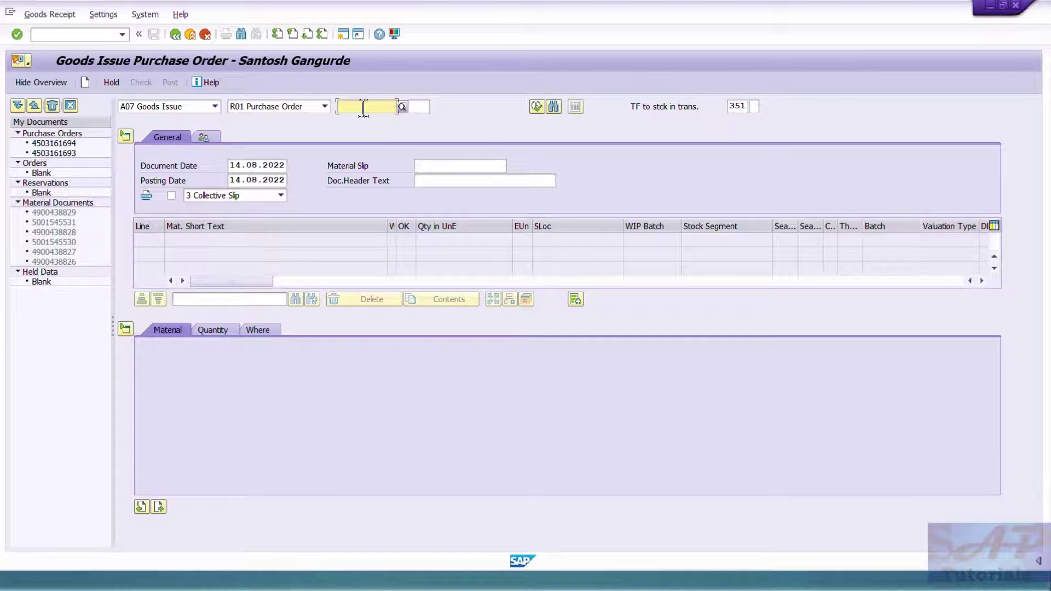
# Load the stock transport order using the purchase order number from the Notepad notes.
pyautogui.hotkey('alt', 'Tab')
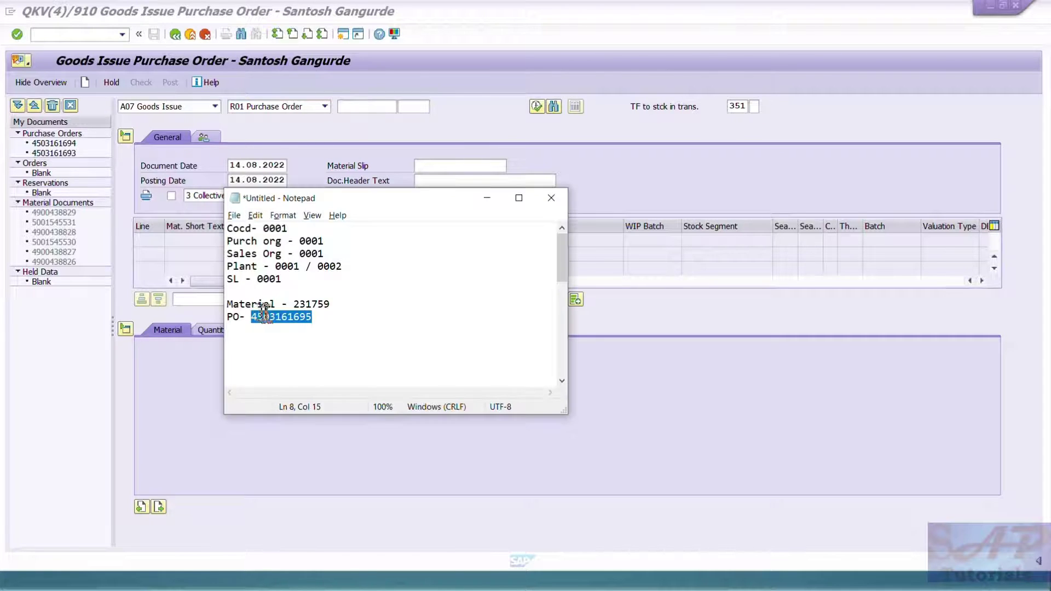
pyautogui.click(463, 101)
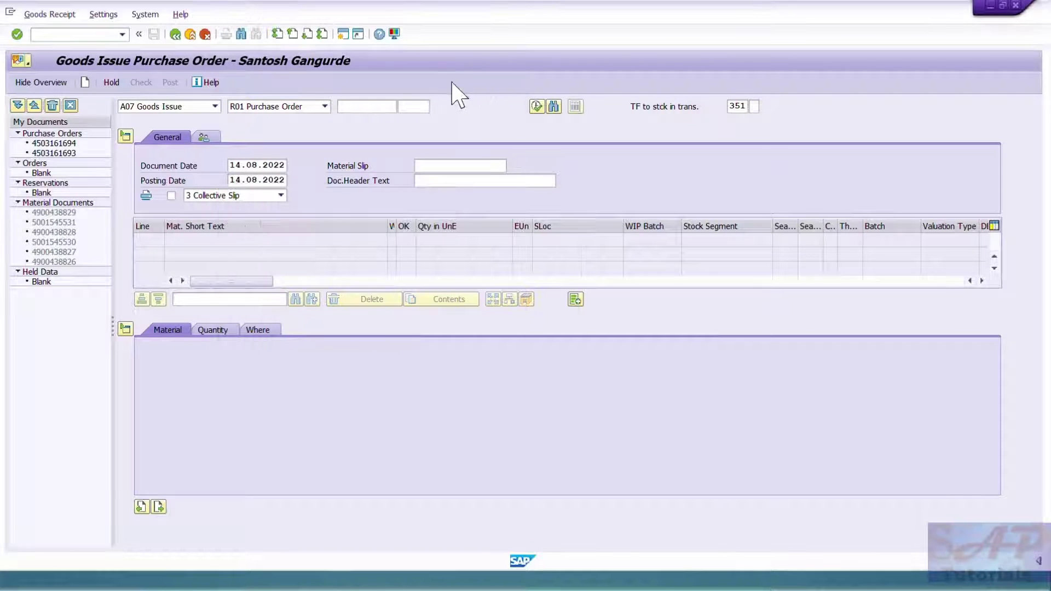
pyautogui.click(365, 106)
pyautogui.press('Return')
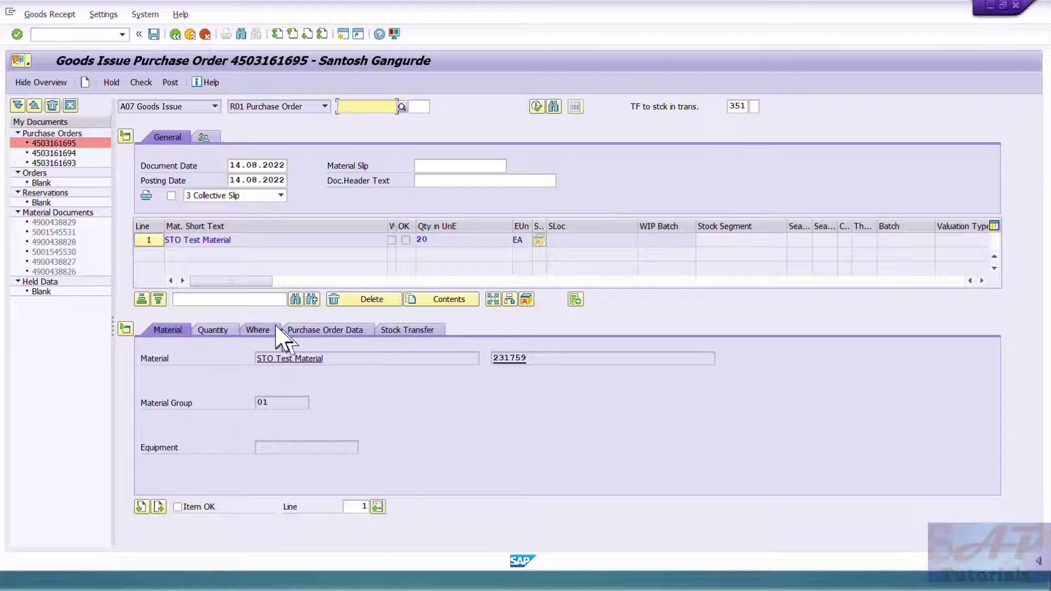
# Check the goods issue item's quantity and mark the item as OK.
pyautogui.click(212, 331)
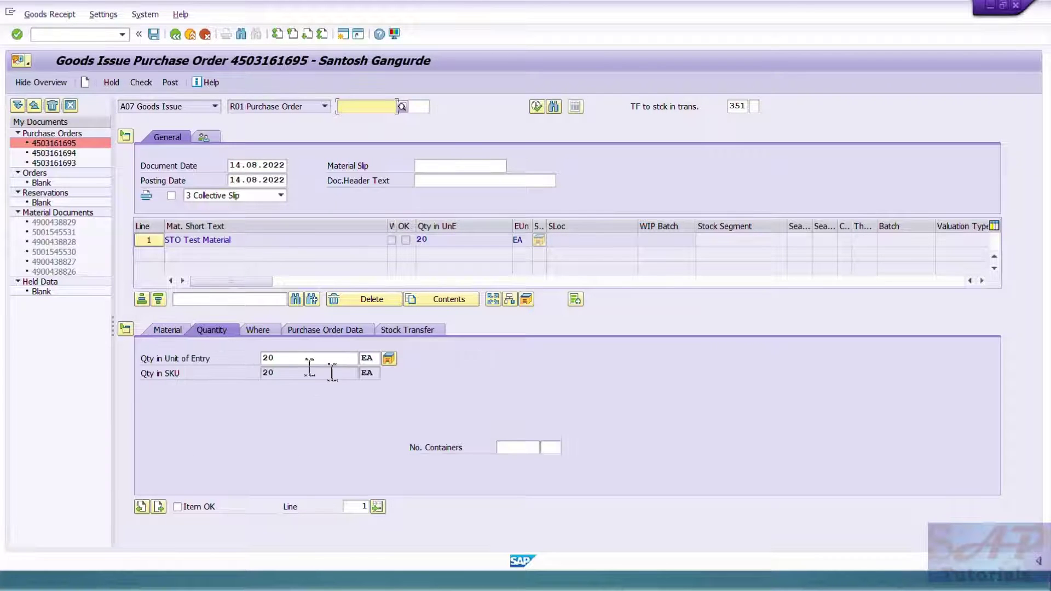
pyautogui.click(277, 358)
pyautogui.click(182, 507)
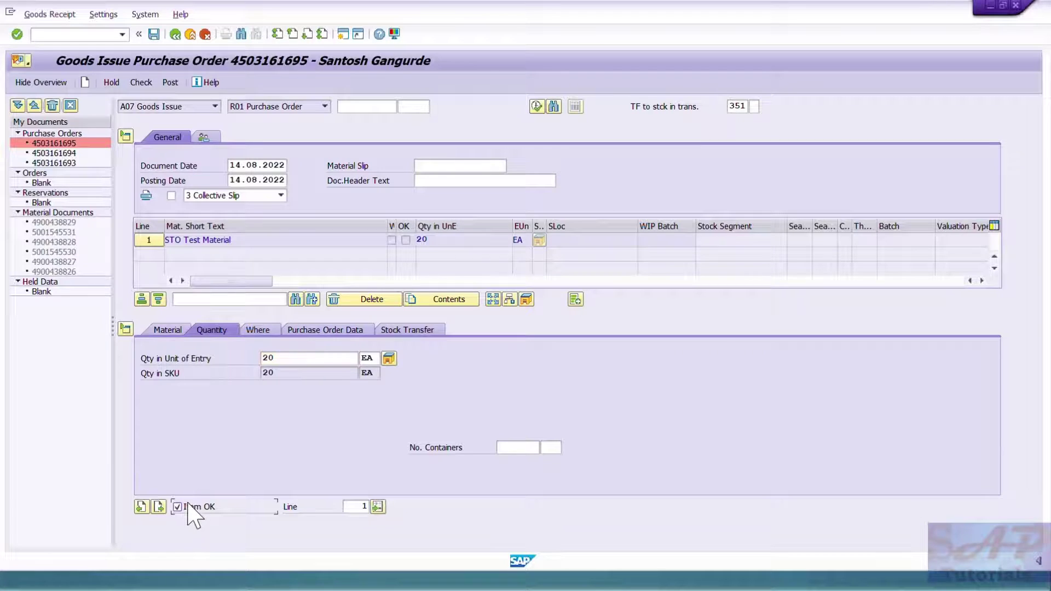
# Enter storage location 0001 for the item's issuing plant 0001.
pyautogui.click(256, 330)
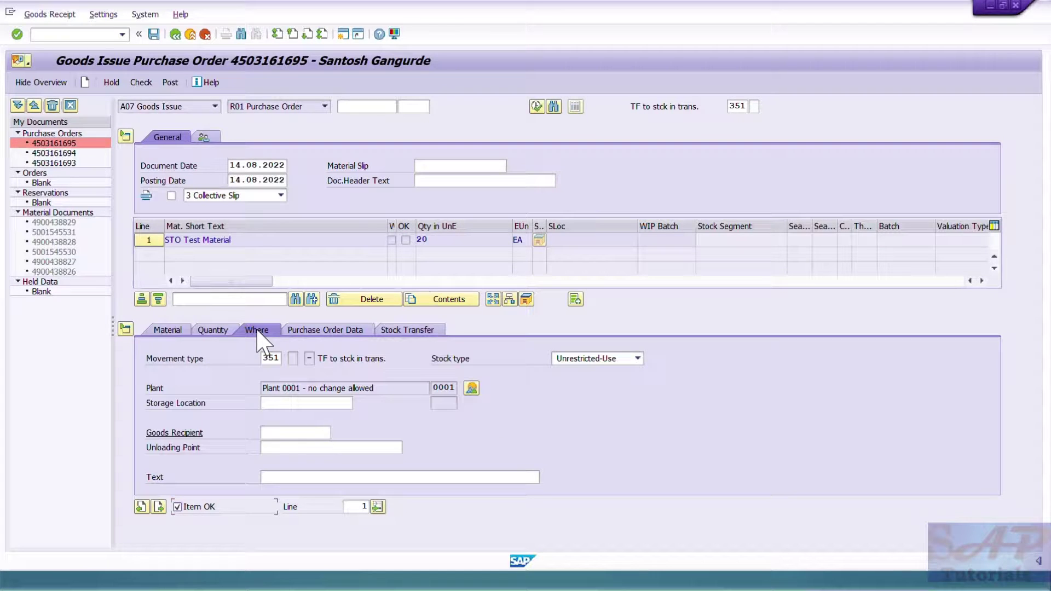
pyautogui.click(294, 403)
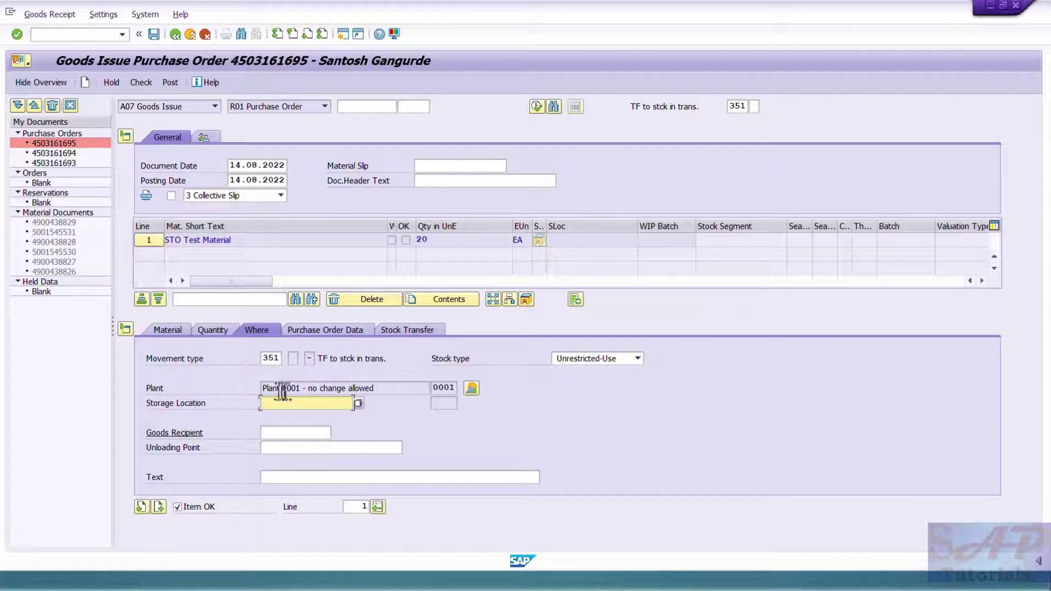
pyautogui.click(435, 388)
pyautogui.click(309, 404)
pyautogui.write('0001')
pyautogui.press('Return')
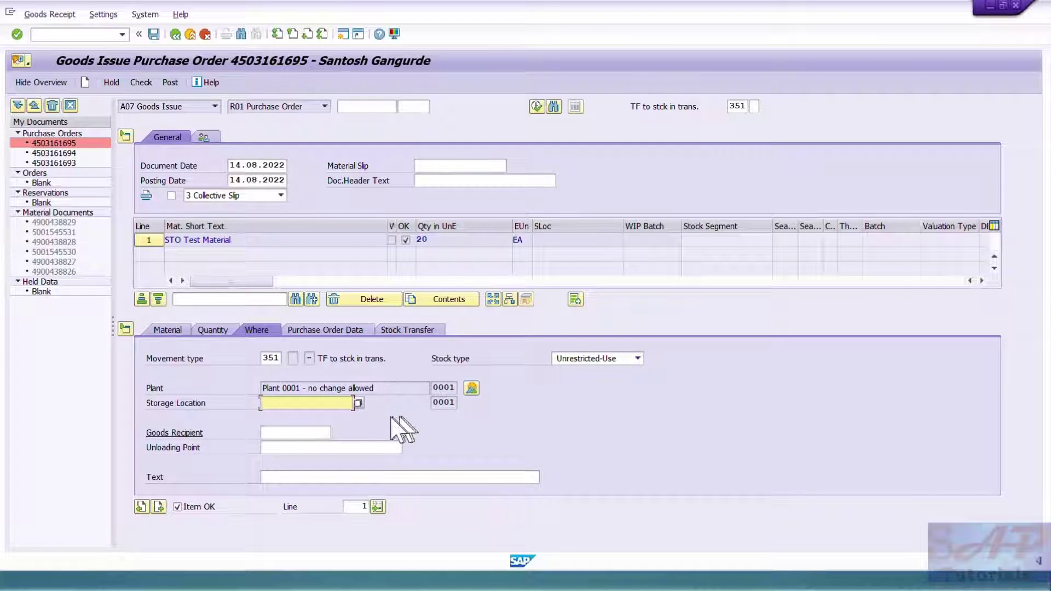
pyautogui.click(440, 402)
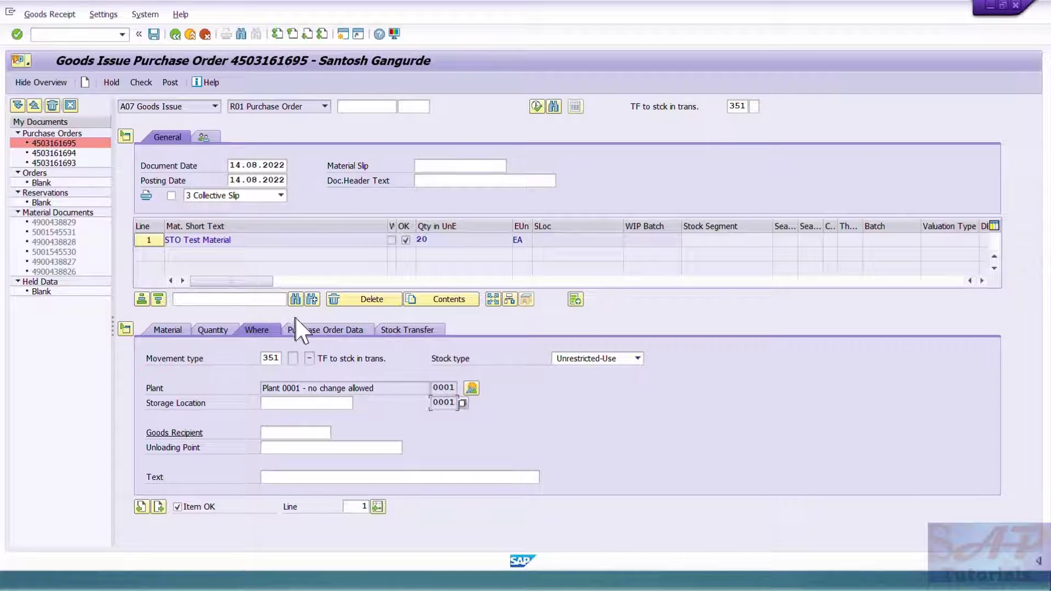
# Review the item's purchase order and stock transfer data, and check and post the goods issue.
pyautogui.click(312, 329)
pyautogui.click(394, 330)
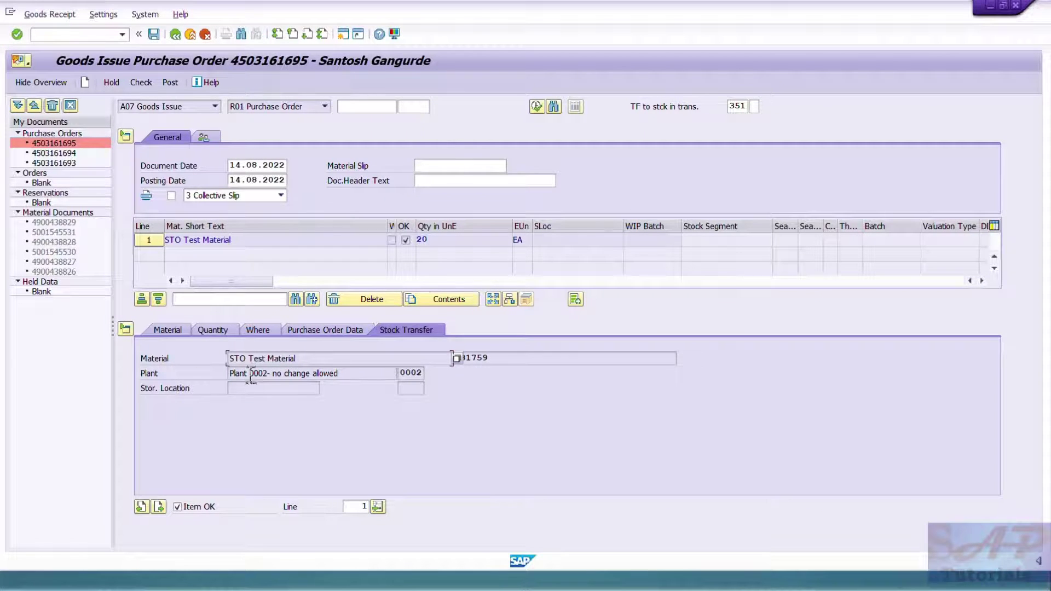
pyautogui.click(284, 358)
pyautogui.click(142, 83)
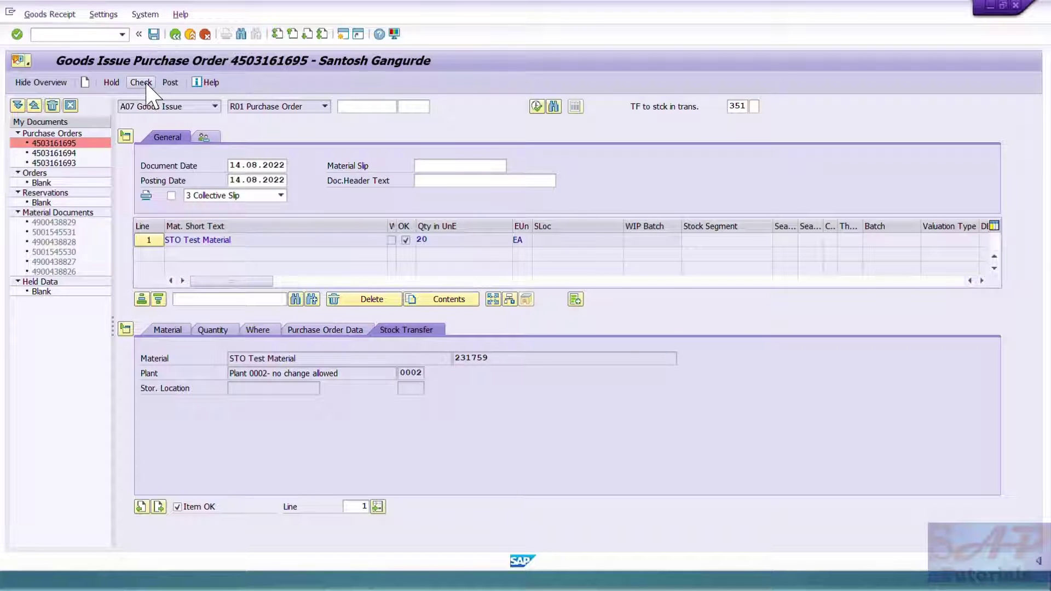
pyautogui.click(154, 35)
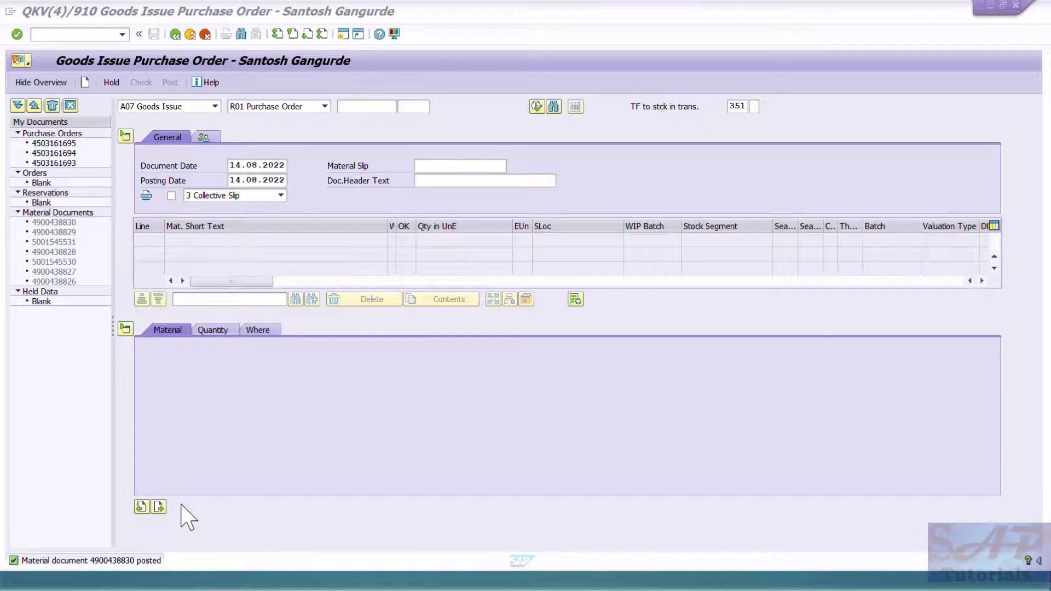
# Refresh the stock overview for material 231759 and examine the unrestricted stock in plant 0001 and the further stock columns.
pyautogui.hotkey('alt', 'Tab')
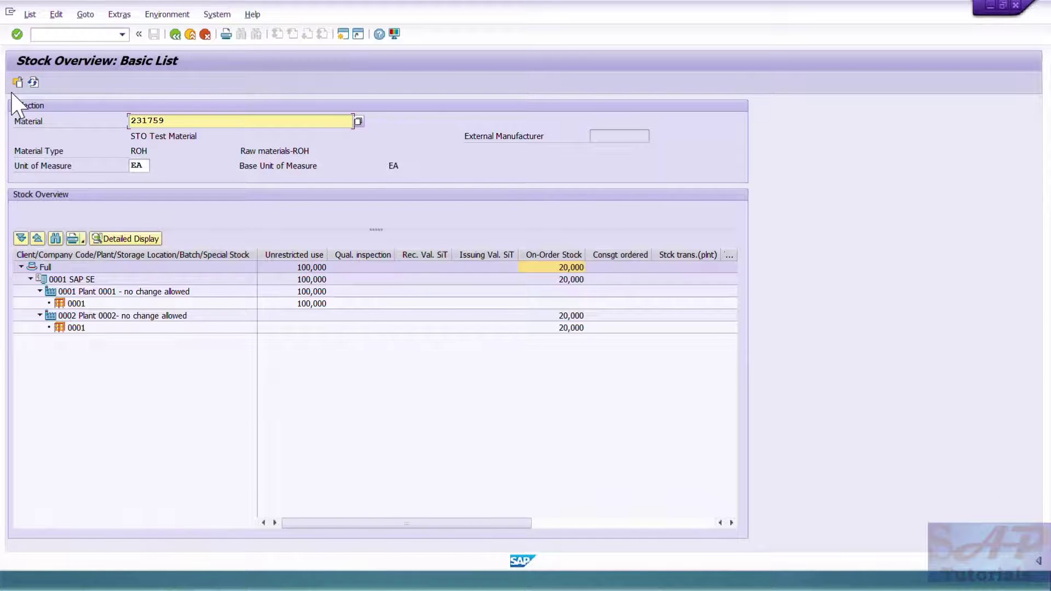
pyautogui.click(33, 82)
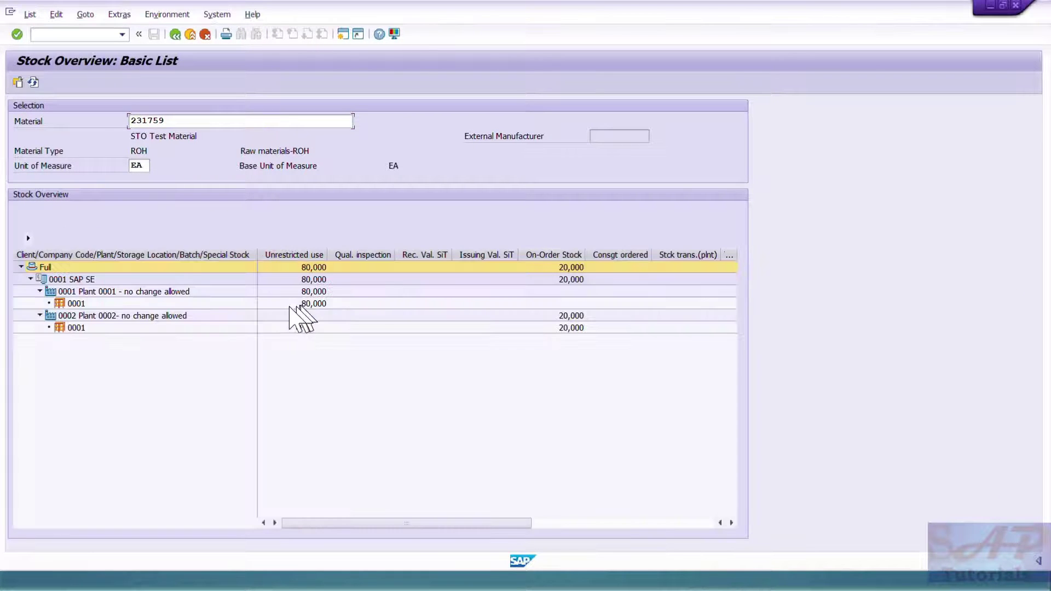
pyautogui.click(307, 303)
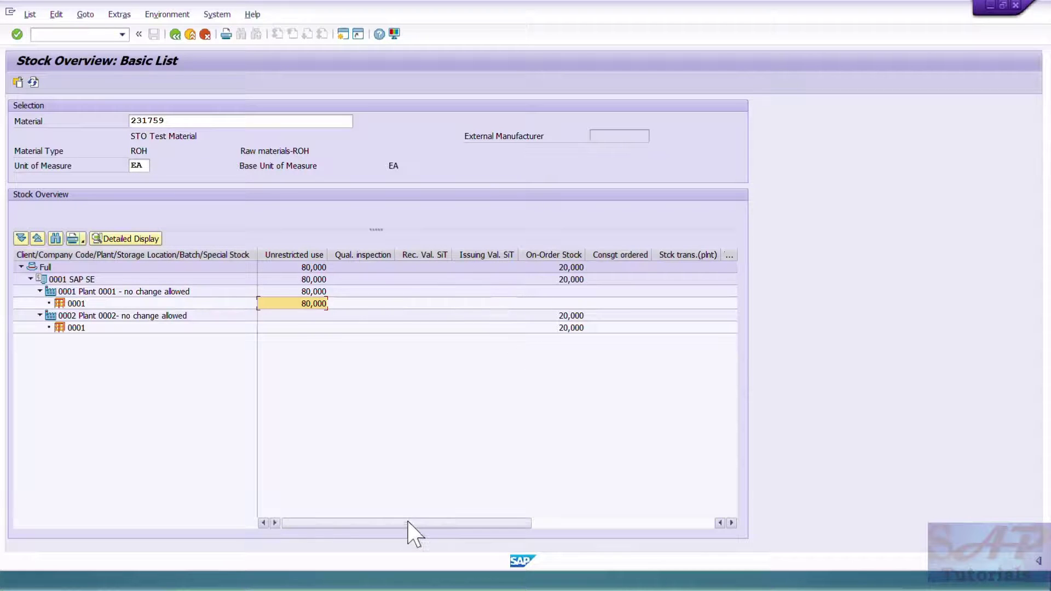
pyautogui.moveTo(408, 522); pyautogui.dragTo(697, 517)
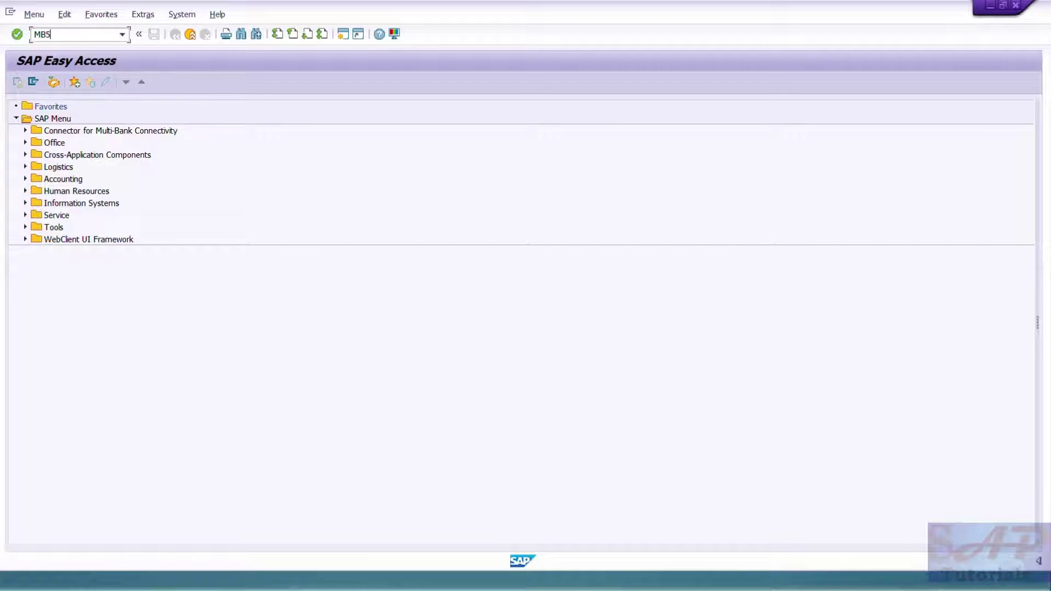
# Run the Display Stock in Transit report for material 231759 with stock transfer orders and cross-company-code included.
pyautogui.press('Return')
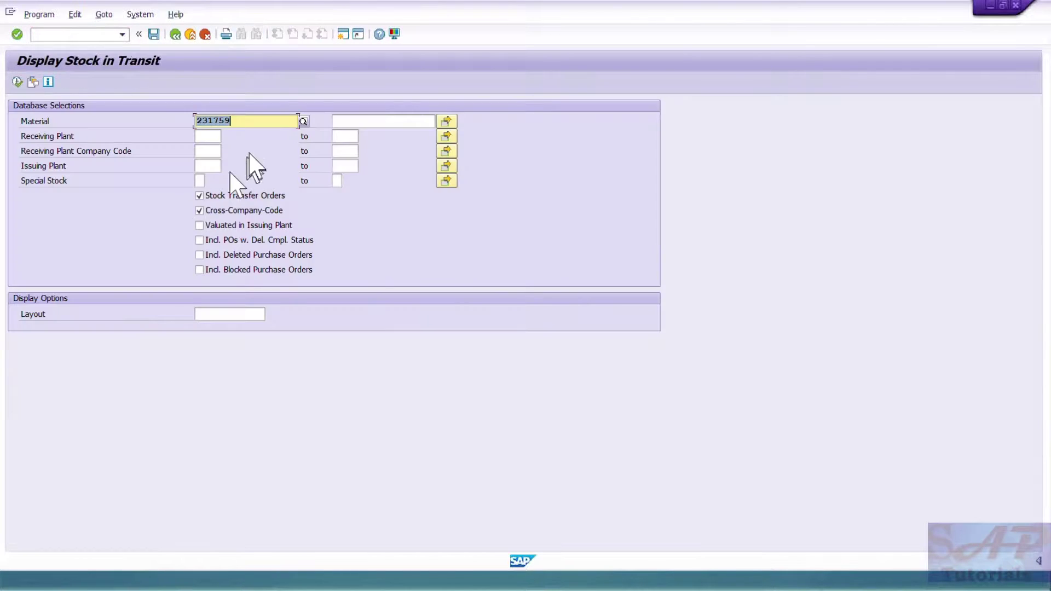
pyautogui.moveTo(230, 121); pyautogui.dragTo(199, 120)
pyautogui.click(199, 120)
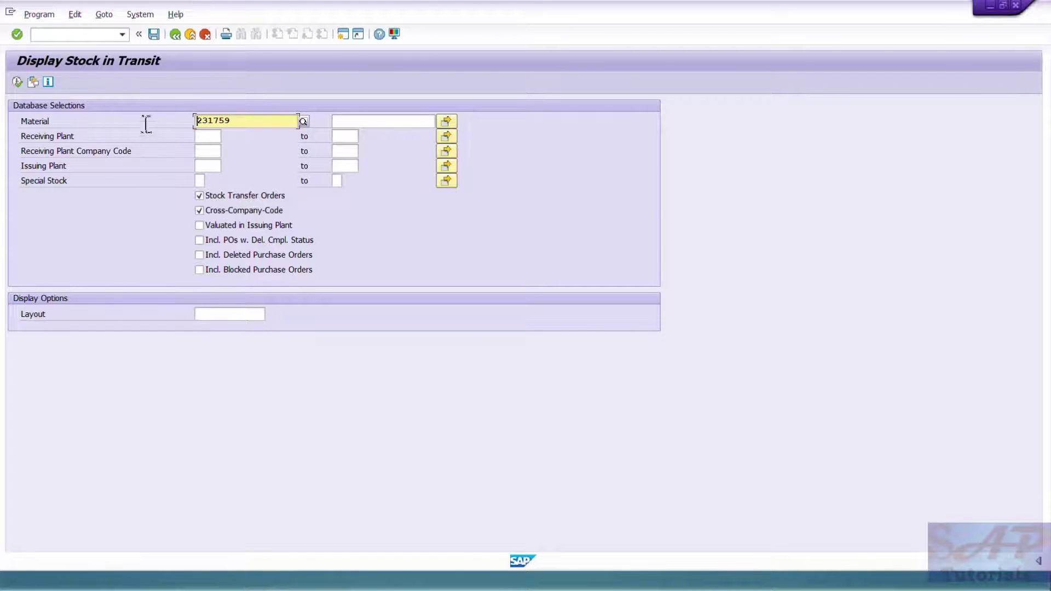
pyautogui.click(17, 82)
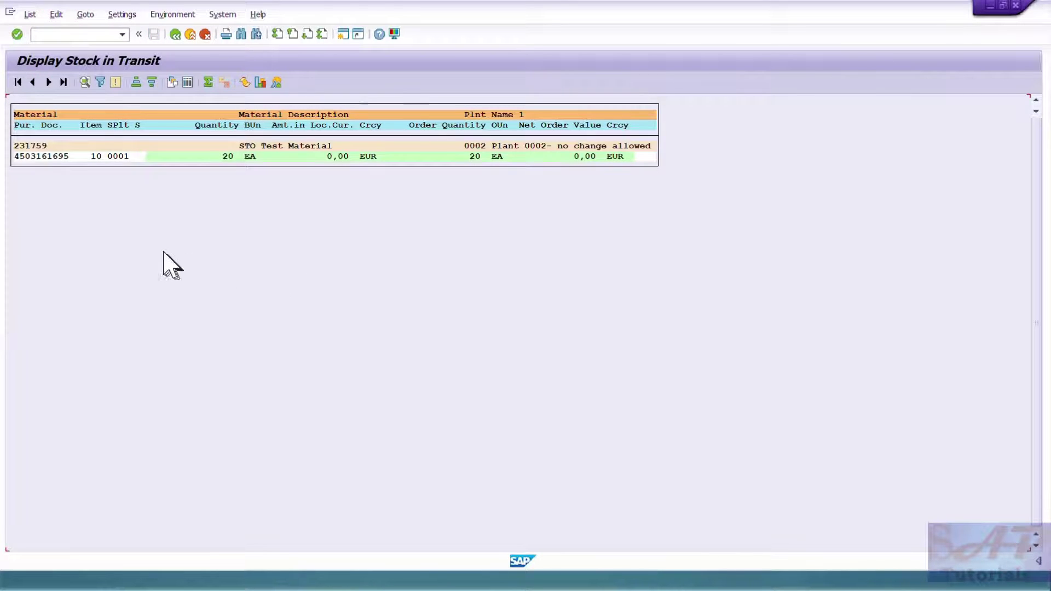
# Examine the in-transit order's item, quantity and supplying plant in its detail display, and leave the report.
pyautogui.click(55, 157)
pyautogui.click(93, 157)
pyautogui.click(226, 157)
pyautogui.click(35, 149)
pyautogui.click(62, 157)
pyautogui.click(85, 82)
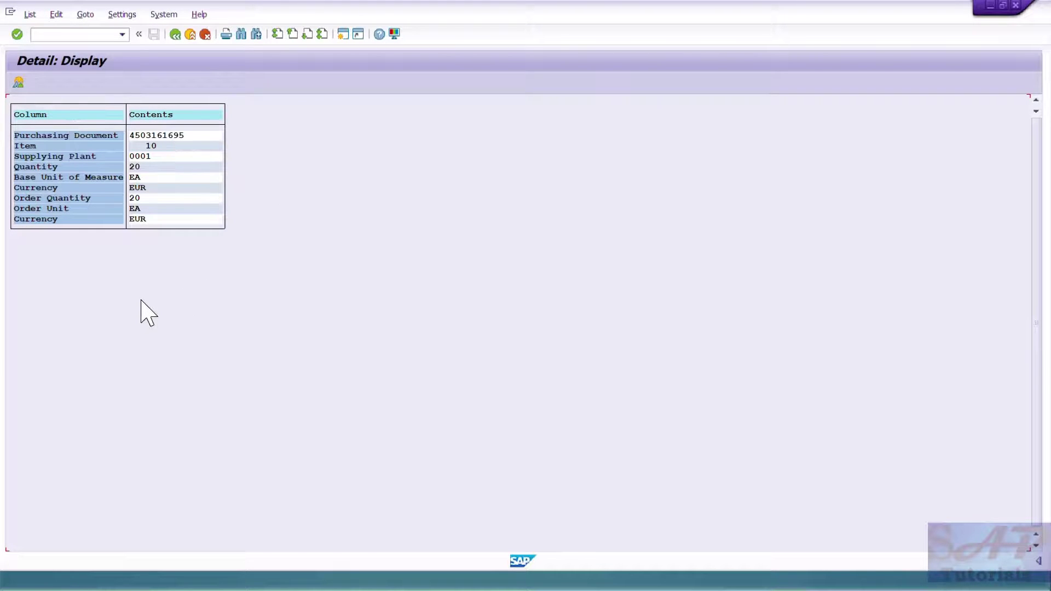
pyautogui.click(56, 156)
pyautogui.click(176, 35)
pyautogui.click(176, 35)
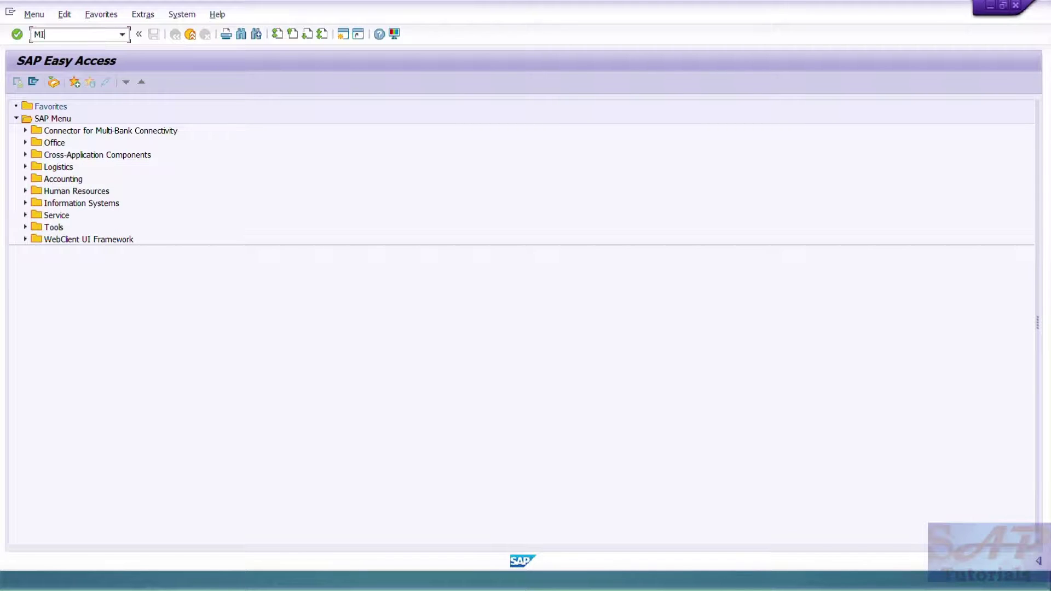
# Start MIGO and load the copied purchase order number as an A01 Goods Receipt with movement type 101.
pyautogui.press('Return')
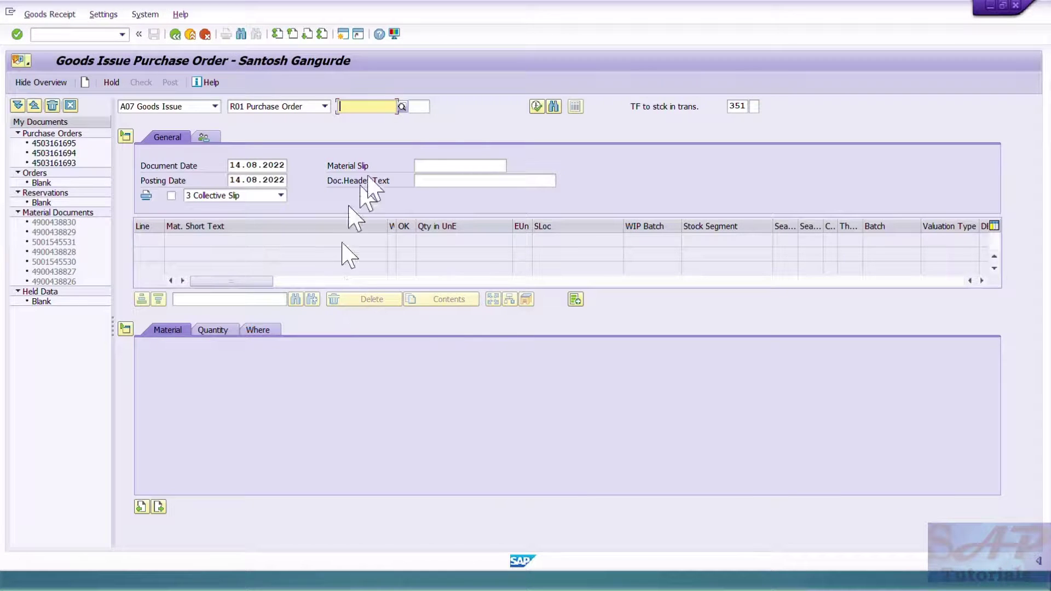
pyautogui.click(192, 107)
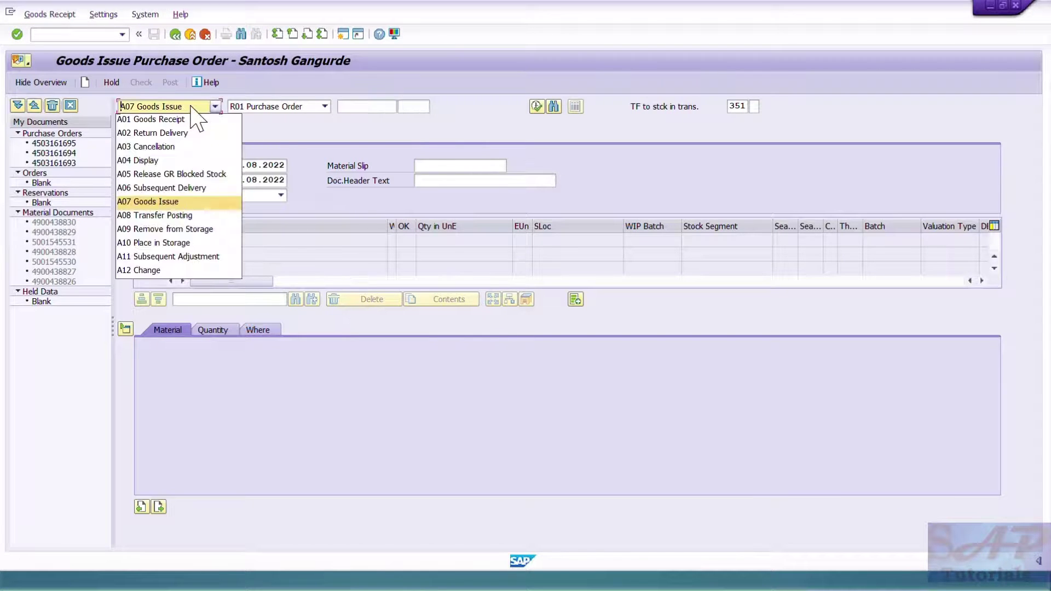
pyautogui.click(178, 119)
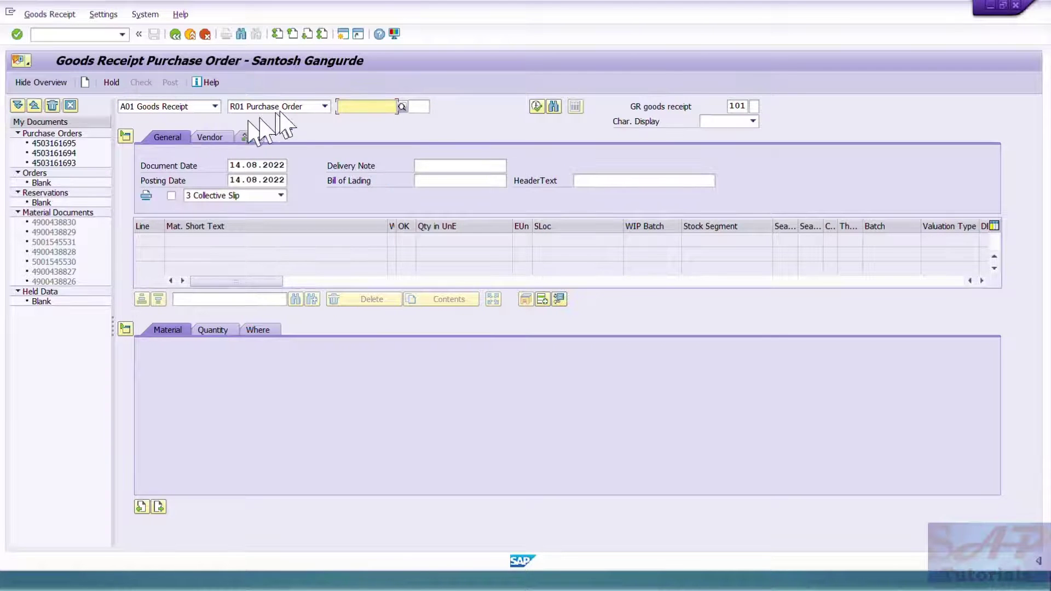
pyautogui.click(366, 107)
pyautogui.click(365, 117)
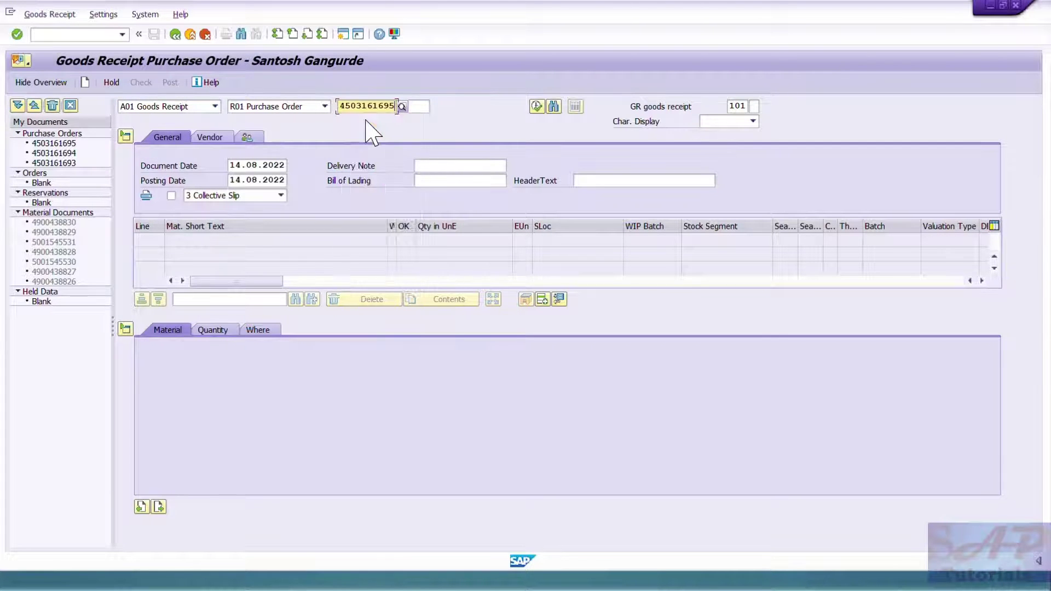
pyautogui.click(752, 107)
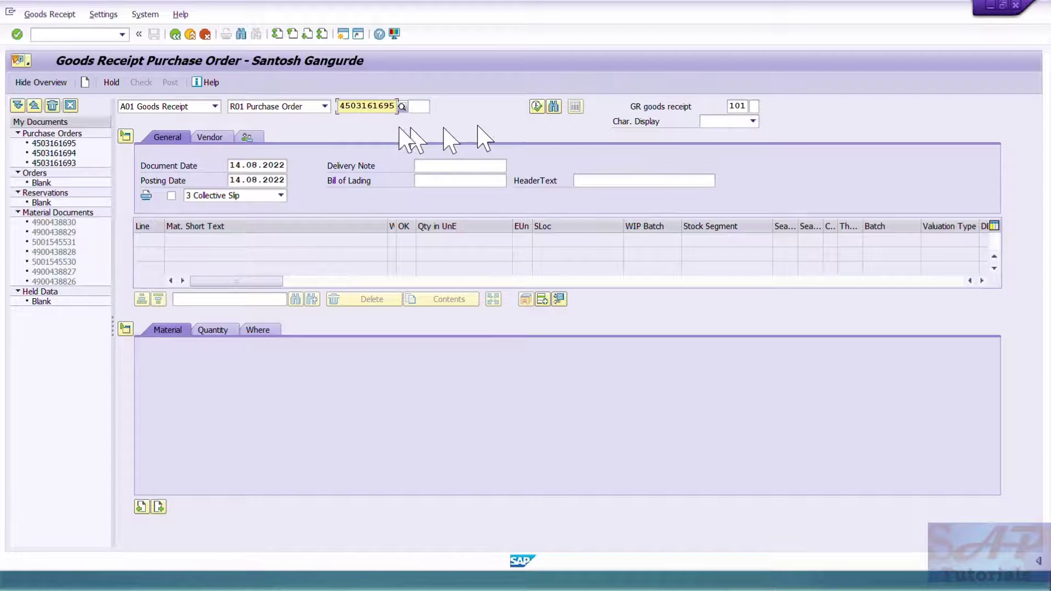
pyautogui.click(414, 107)
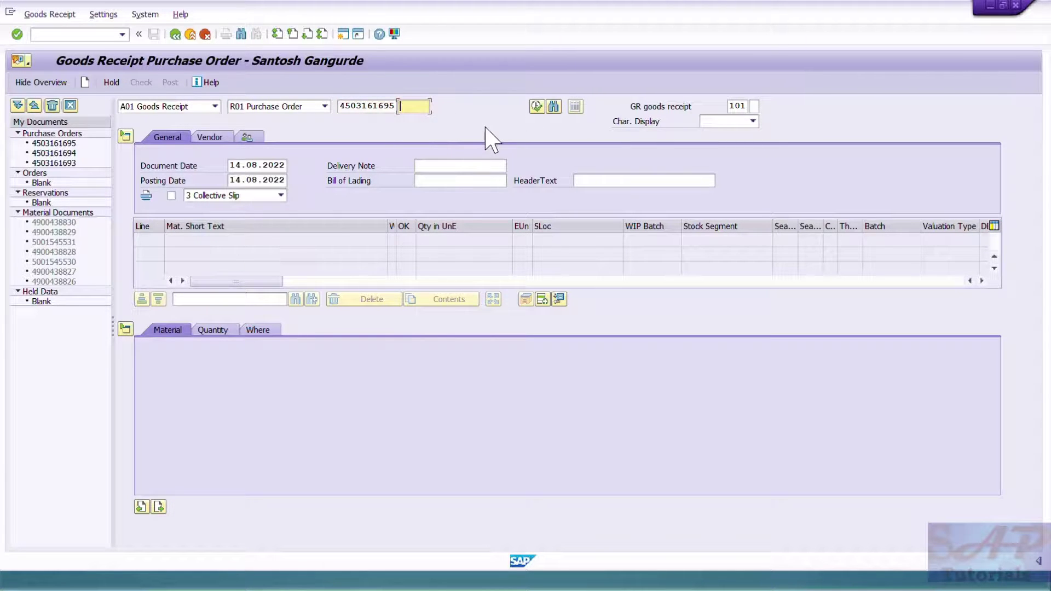
pyautogui.press('Return')
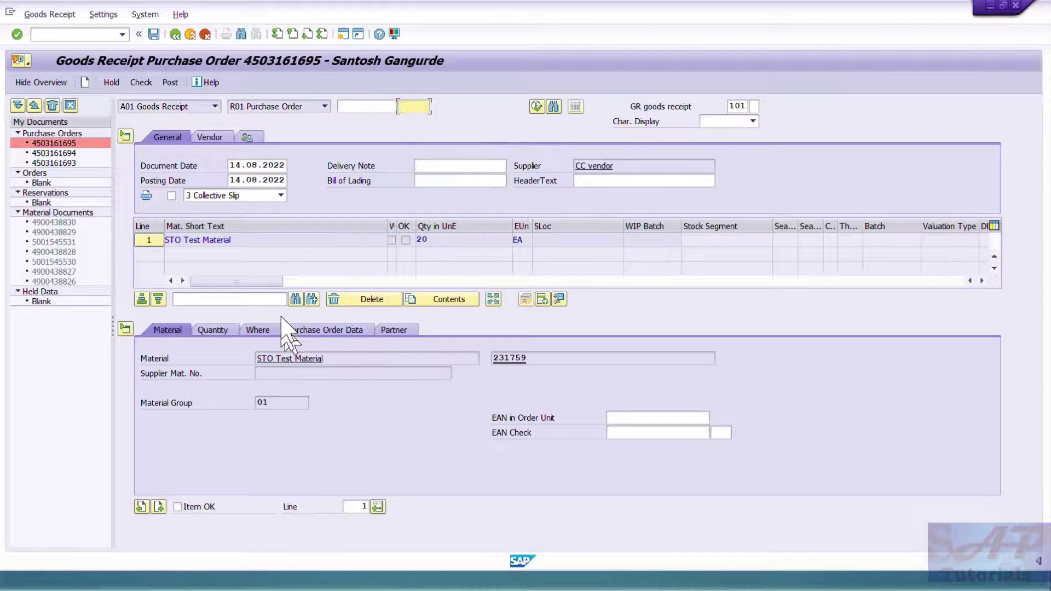
# Mark the goods receipt item as OK and enter a delivery note quantity of 20 with 10 as its unit.
pyautogui.click(210, 330)
pyautogui.click(178, 507)
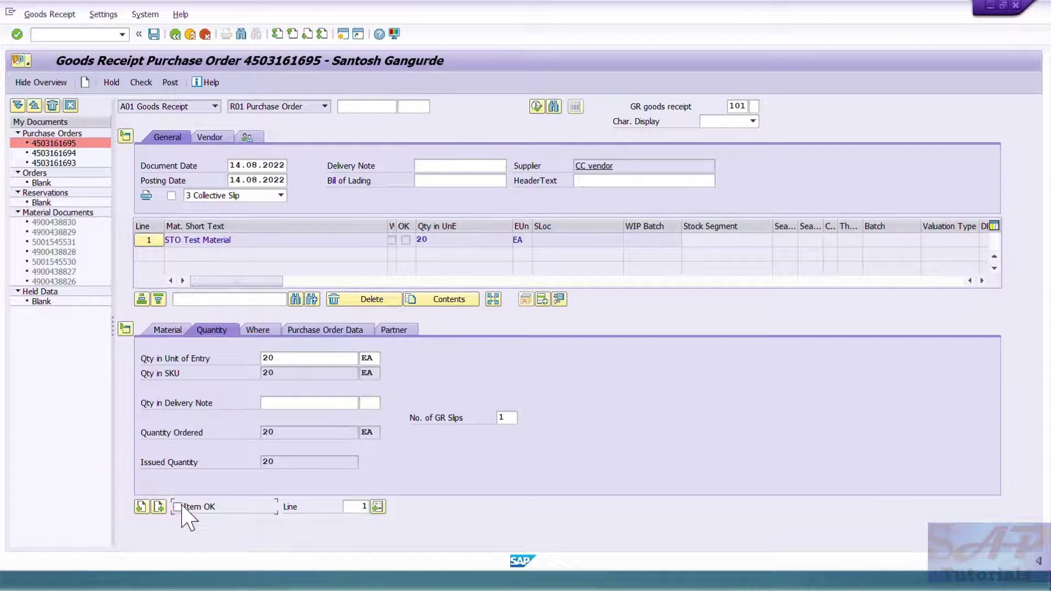
pyautogui.click(323, 403)
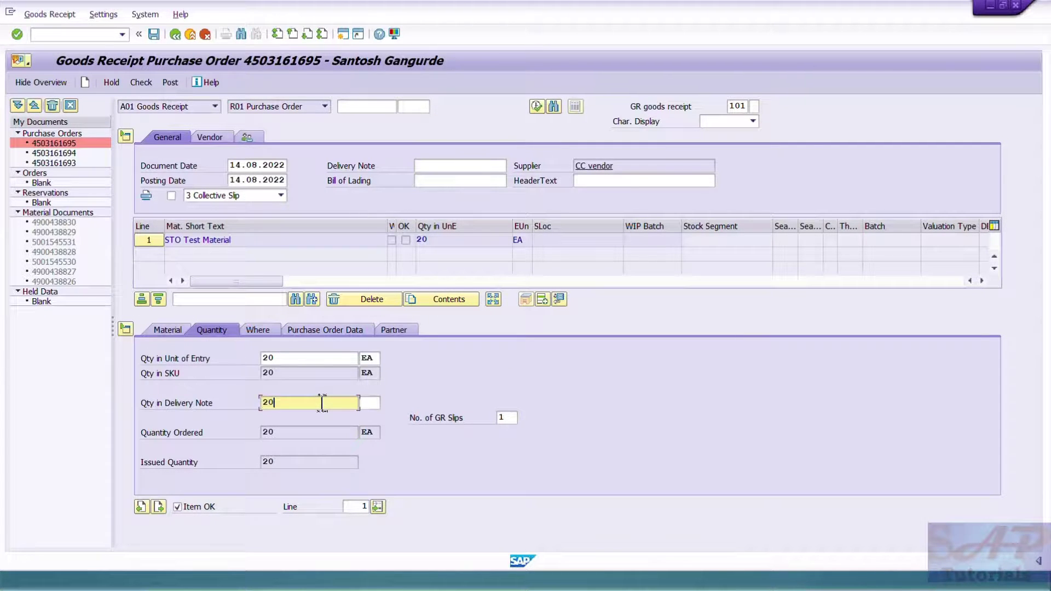
pyautogui.press('Tab')
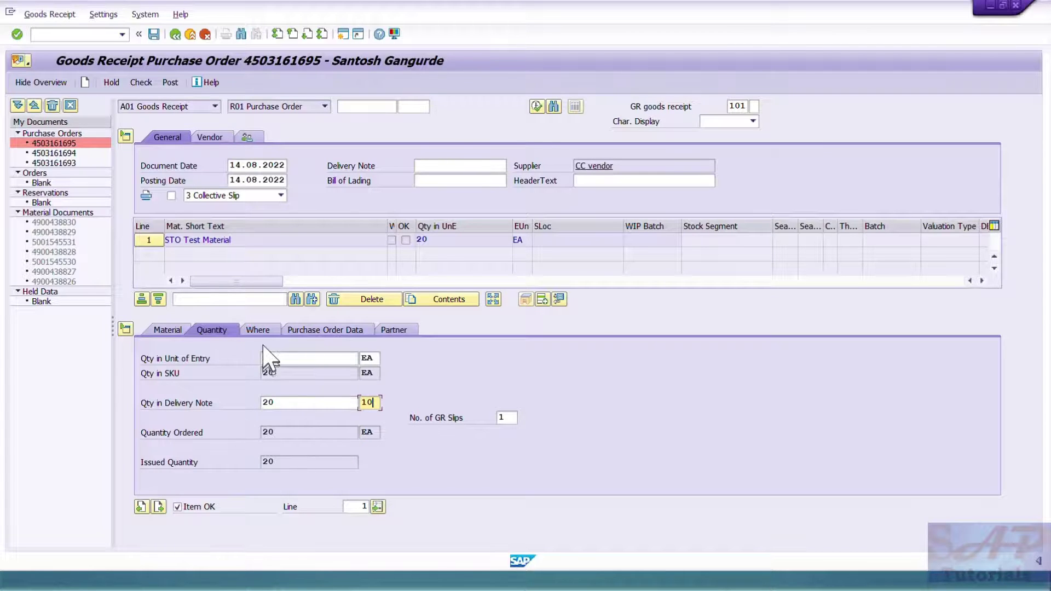
# Examine the goods receipt item's movement type, receiving plant, storage location and available stock type options.
pyautogui.click(257, 330)
pyautogui.click(309, 404)
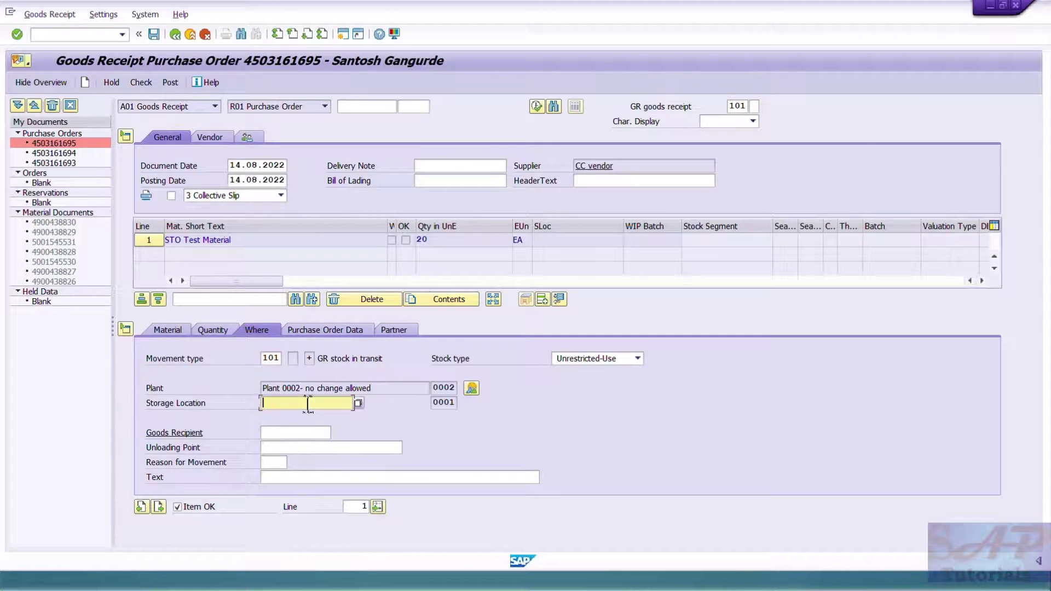
pyautogui.click(436, 404)
pyautogui.click(616, 357)
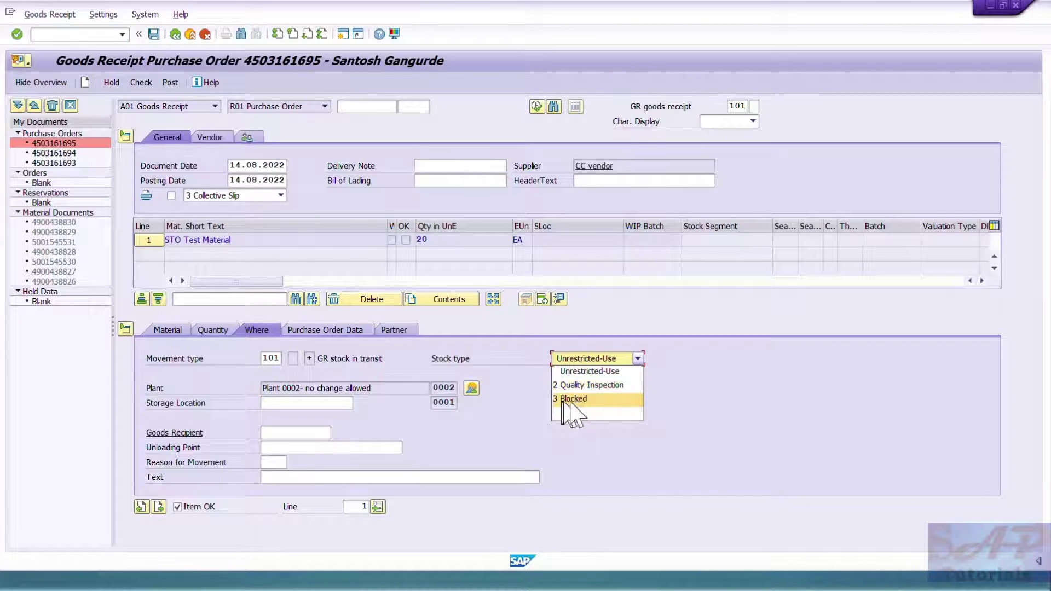
pyautogui.click(766, 440)
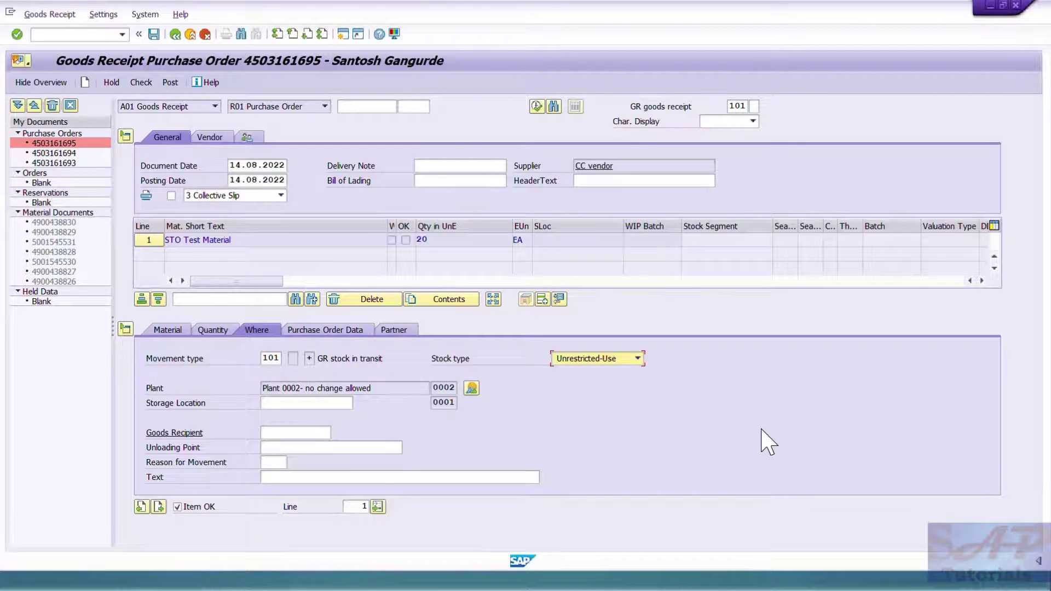
pyautogui.hotkey('alt', 'Tab')
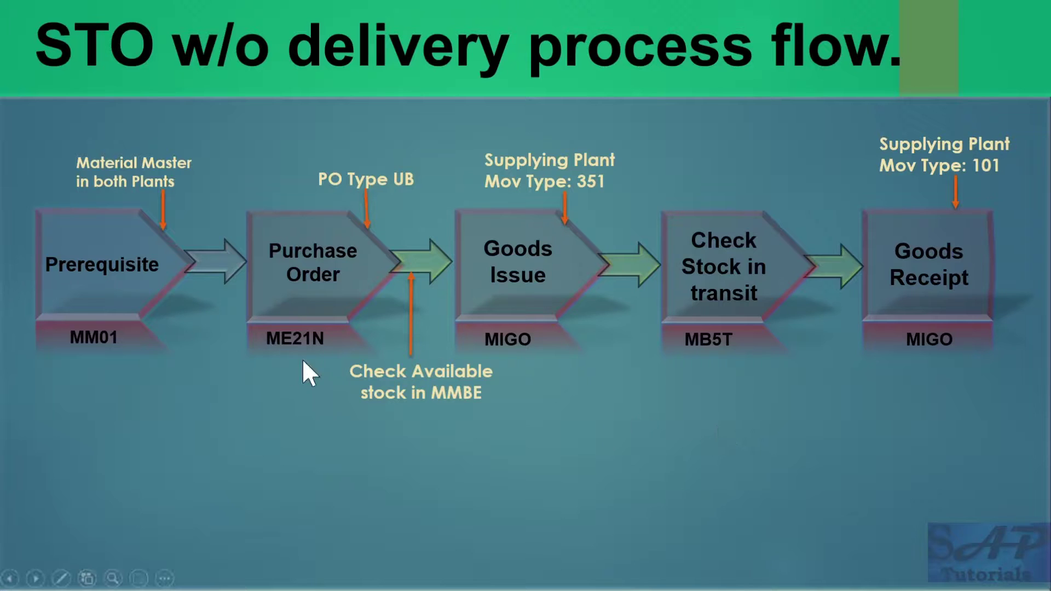
pyautogui.press('Left')
pyautogui.press('Left')
pyautogui.press('Left')
pyautogui.press('Left')
pyautogui.press('Left')
pyautogui.press('Left')
pyautogui.press('Left')
pyautogui.press('Left')
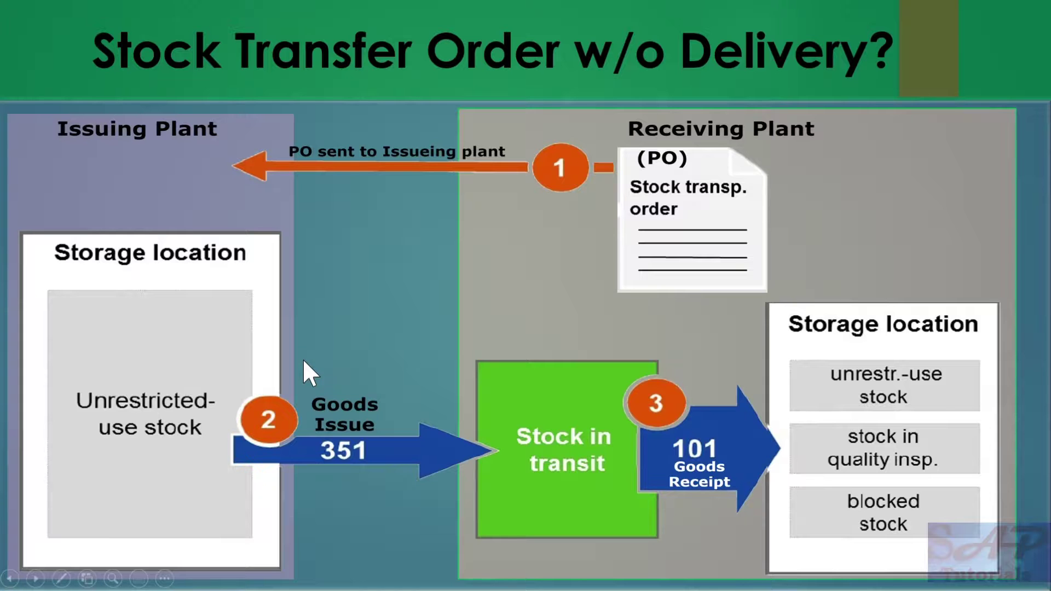
pyautogui.click(456, 260)
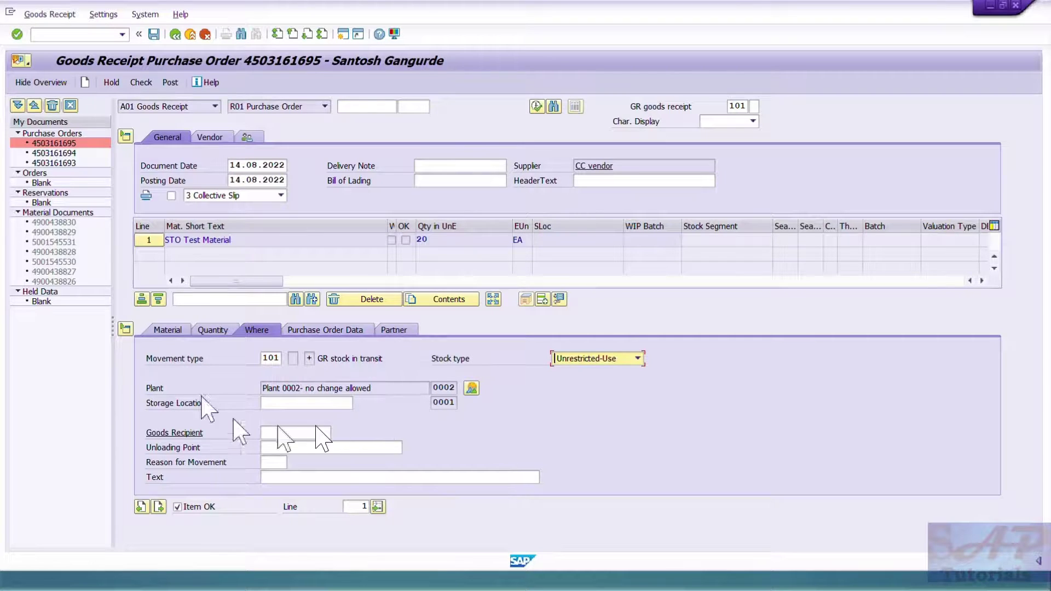
# Set the delivery note quantity's unit to EA, then check and post the goods receipt.
pyautogui.click(140, 82)
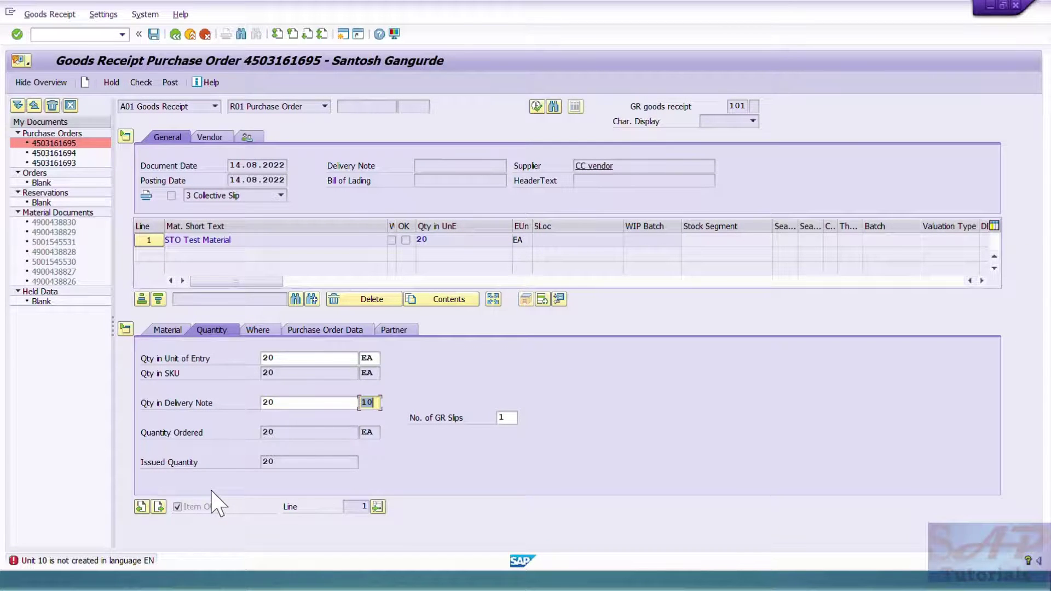
pyautogui.write('e')
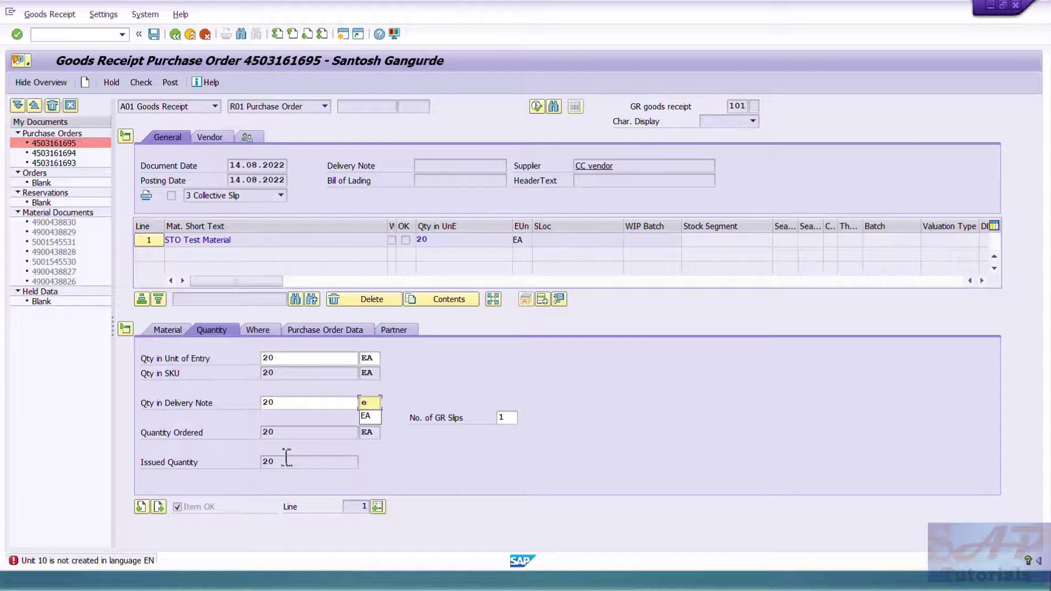
pyautogui.write('ea')
pyautogui.press('Return')
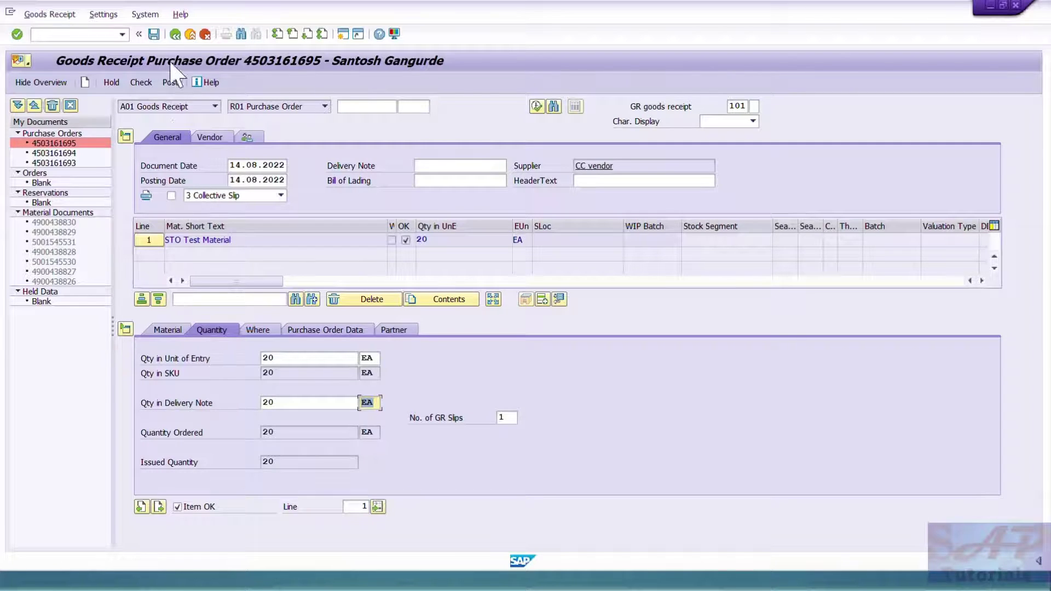
pyautogui.click(141, 82)
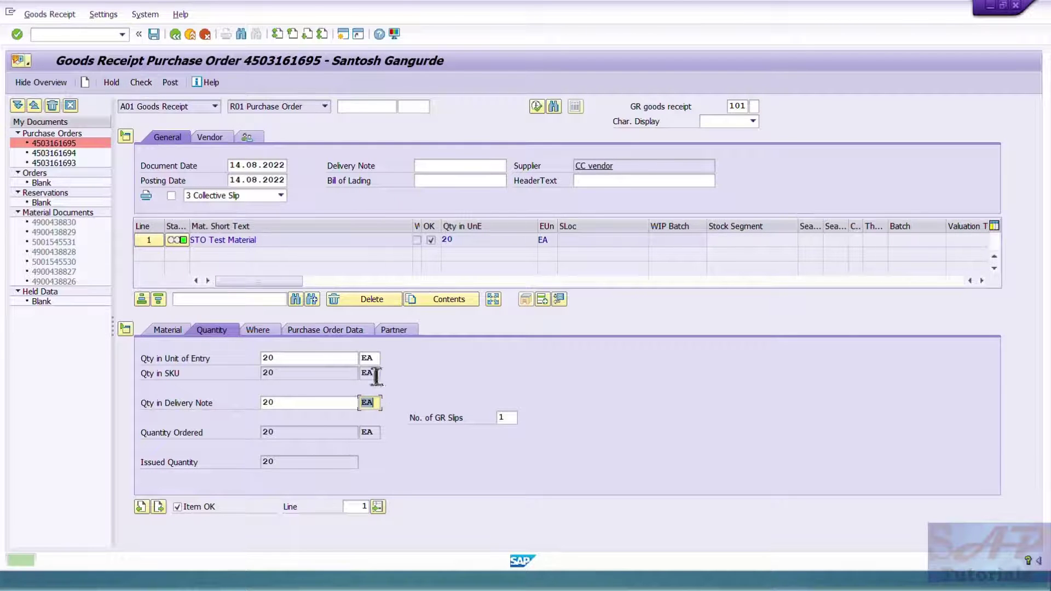
pyautogui.click(154, 35)
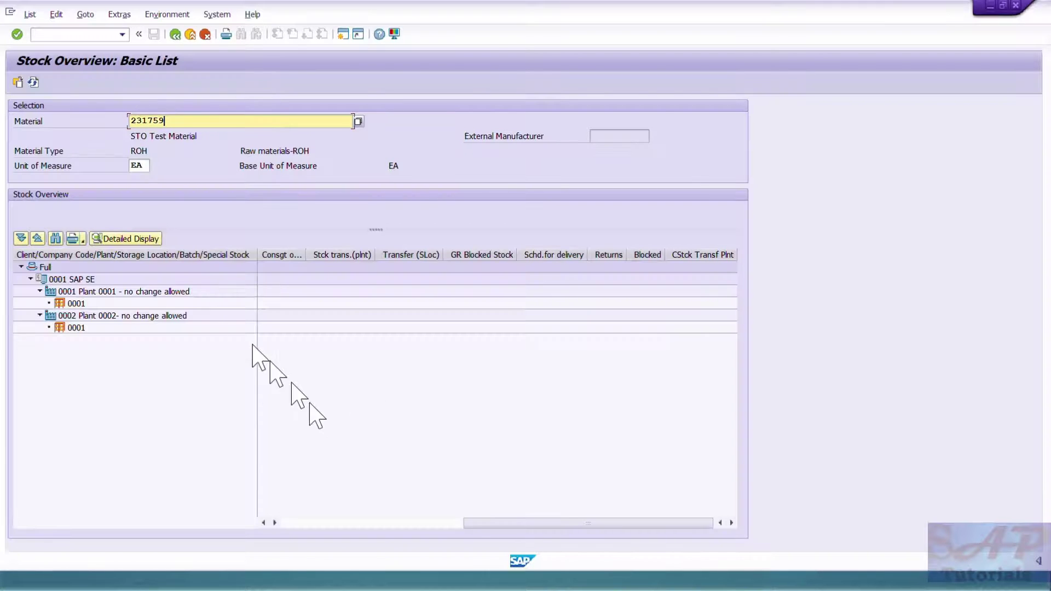
# Refresh the stock overview for material 231759 and compare the unrestricted-use stock of plants 0001 and 0002.
pyautogui.moveTo(481, 523); pyautogui.dragTo(293, 542)
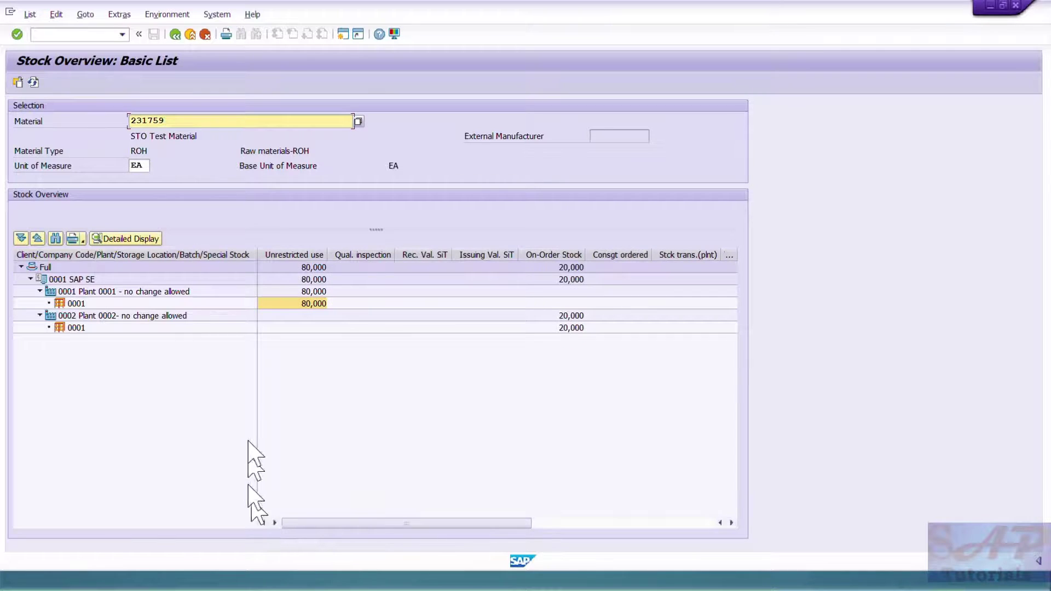
pyautogui.click(33, 82)
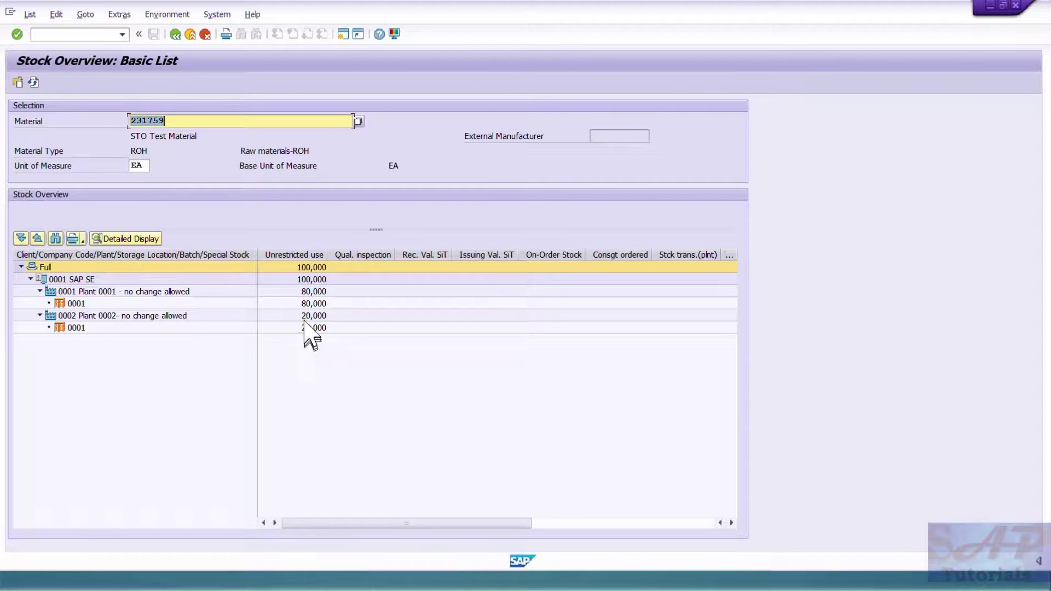
pyautogui.click(305, 320)
pyautogui.click(304, 328)
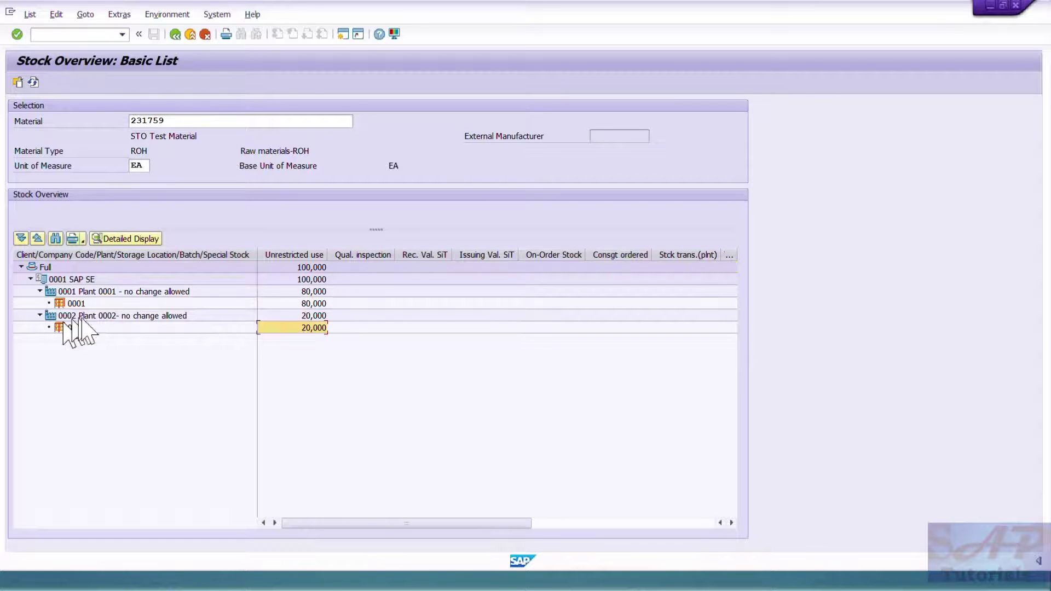
pyautogui.keyDown('ctrl'); pyautogui.click(307, 304); pyautogui.keyUp('ctrl')
pyautogui.click(304, 316)
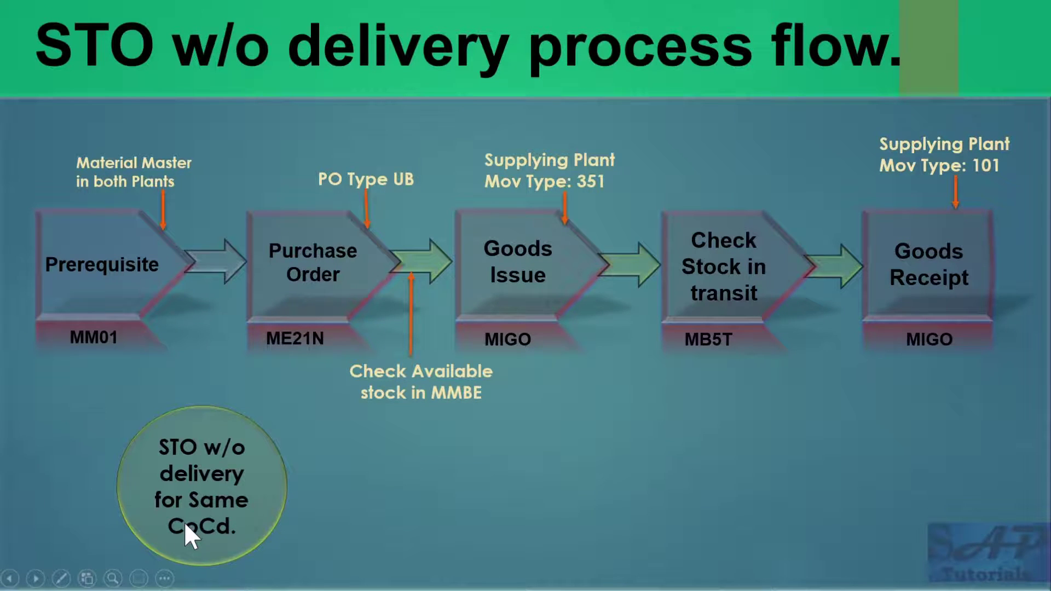
pyautogui.click(60, 578)
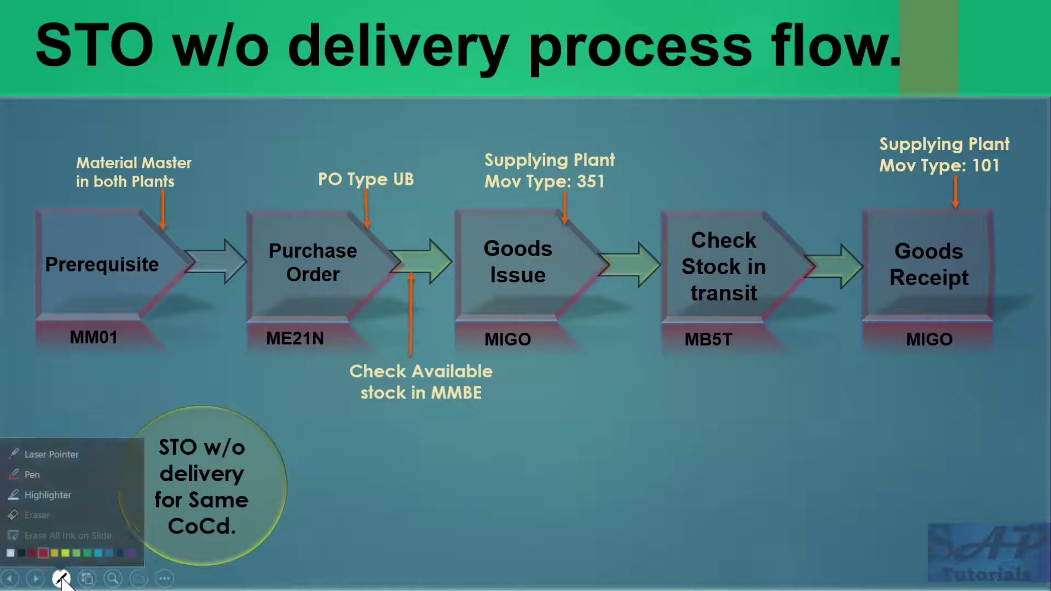
pyautogui.click(54, 448)
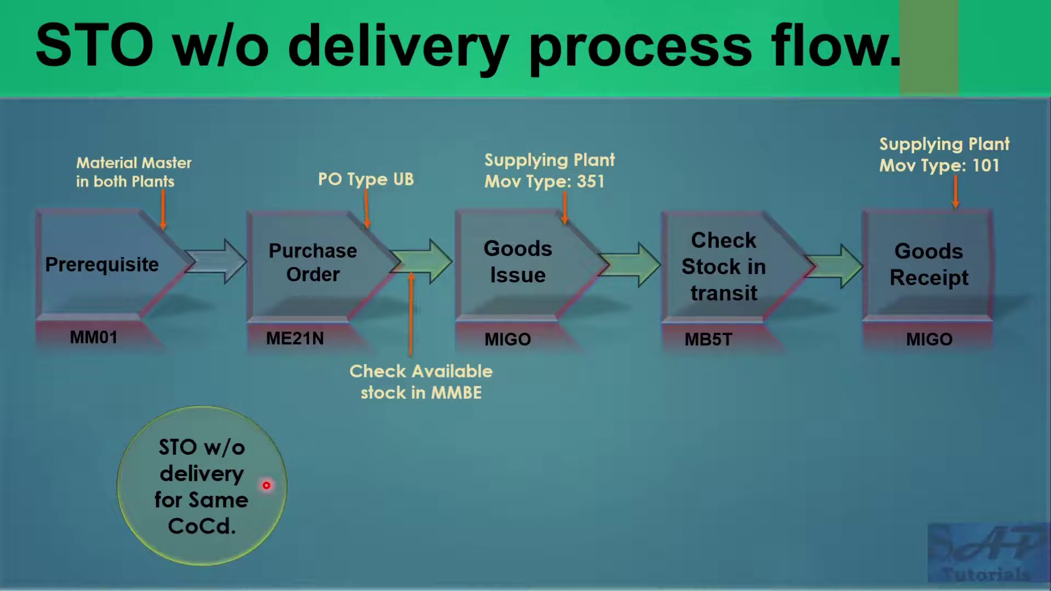
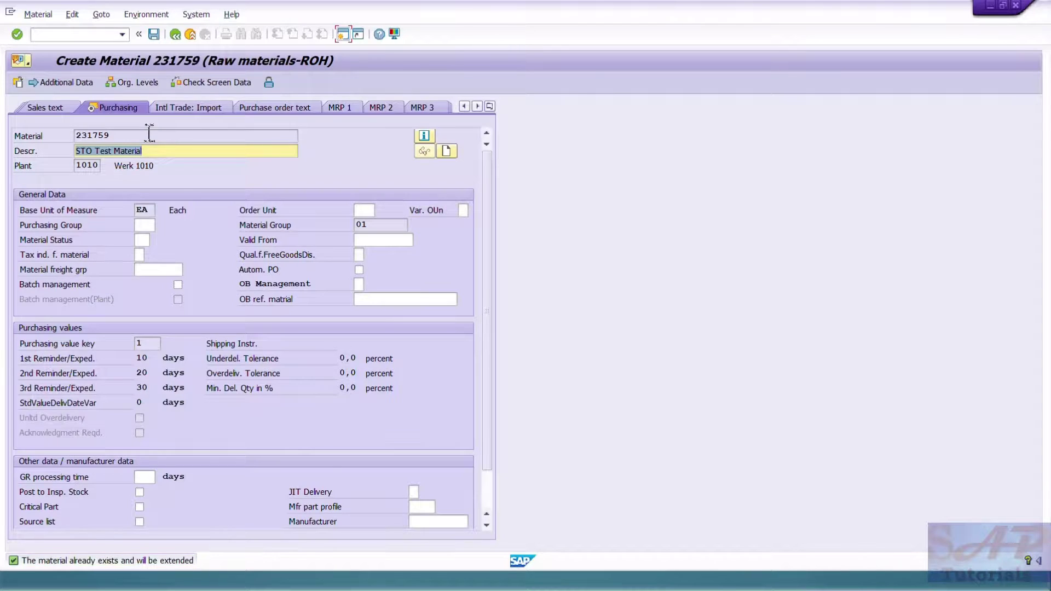
# Enter valuation class 3000 and standard price 10 in the Accounting 1 view of material 231759 for plant 1010.
pyautogui.press('Return')
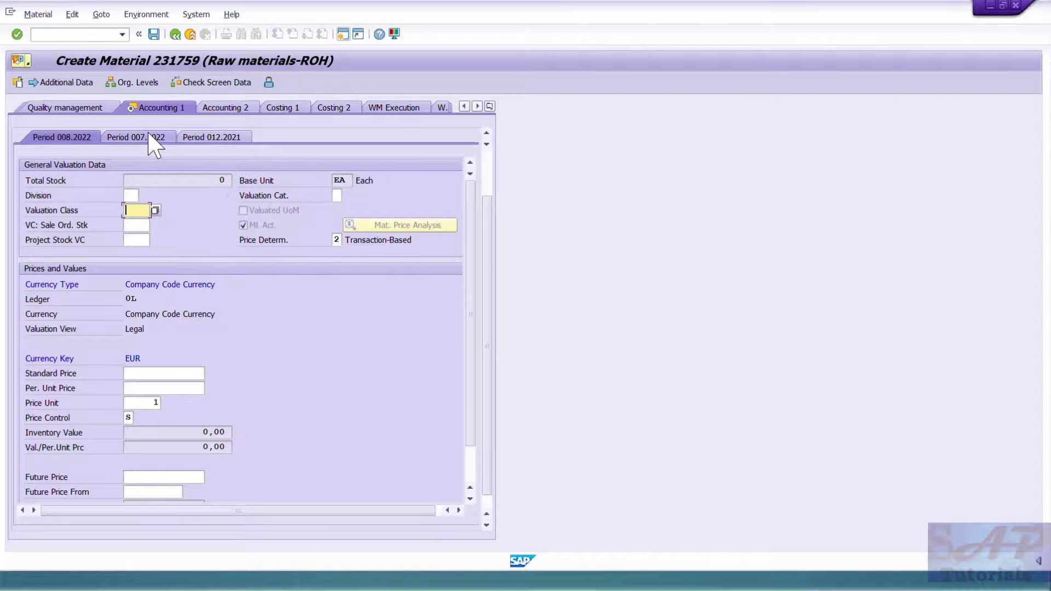
pyautogui.write('3000')
pyautogui.press('Tab')
pyautogui.press('Tab')
pyautogui.press('Tab')
pyautogui.press('Tab')
pyautogui.press('Tab')
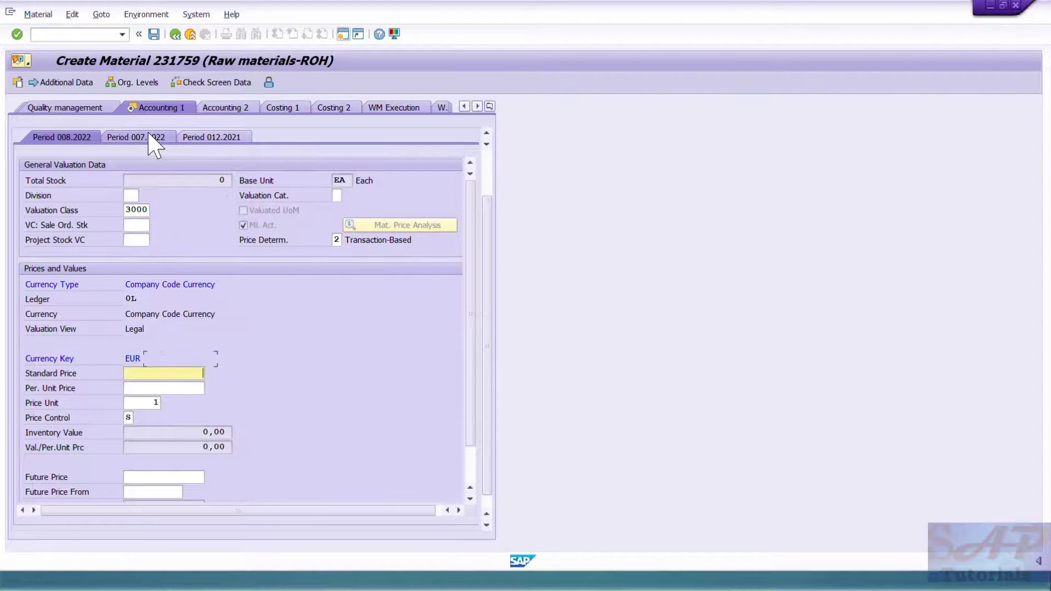
pyautogui.hotkey('shift', 'Tab')
pyautogui.write('10')
pyautogui.press('Tab')
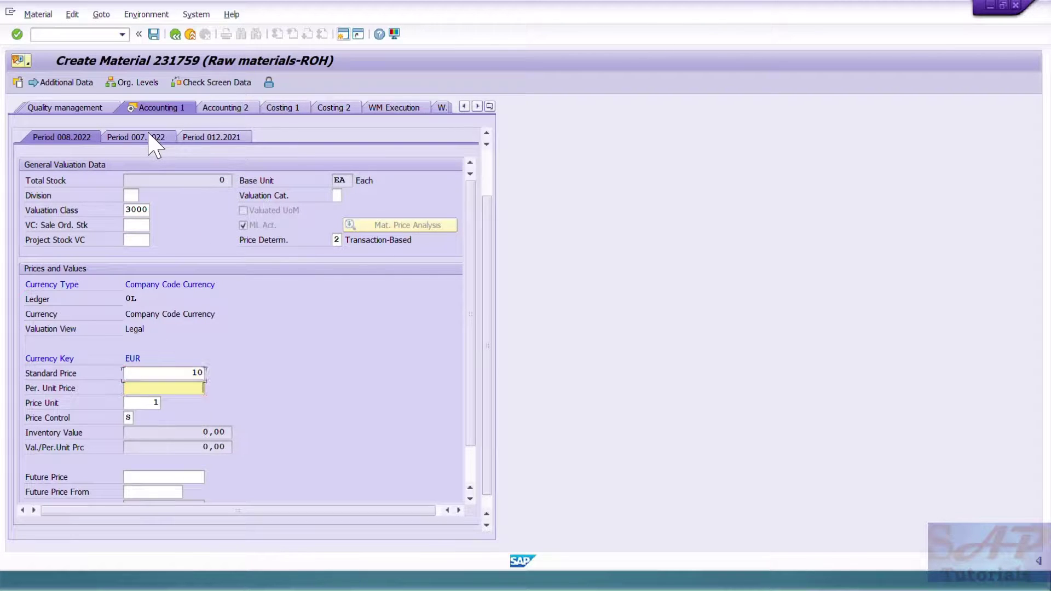
# Set the per unit price to 1 and price control to V, save the material's extension and leave material creation.
pyautogui.write('1')
pyautogui.press('Tab')
pyautogui.press('Tab')
pyautogui.write('V')
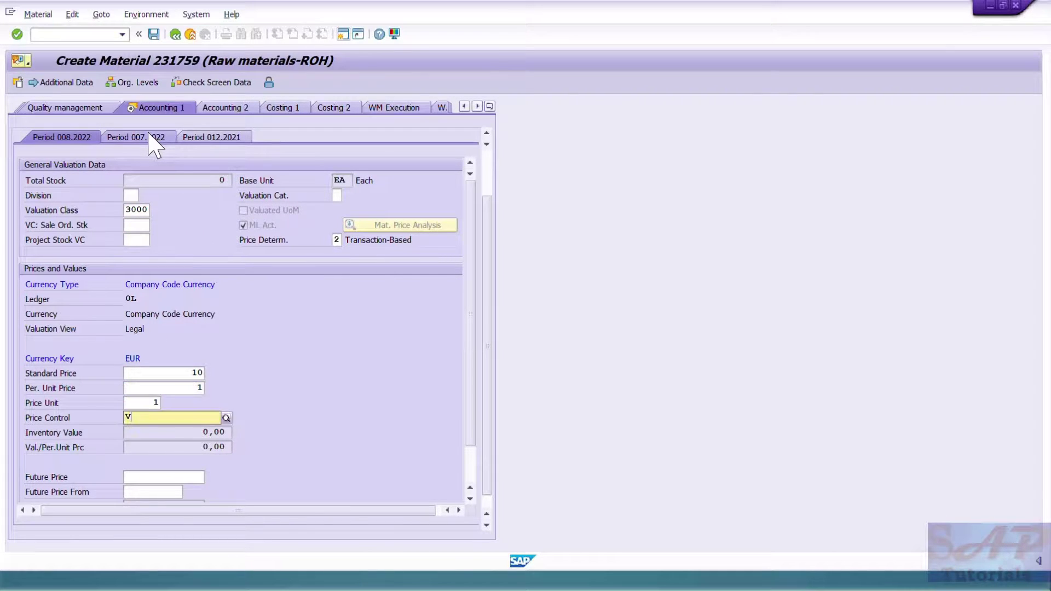
pyautogui.press('Return')
pyautogui.press('Return')
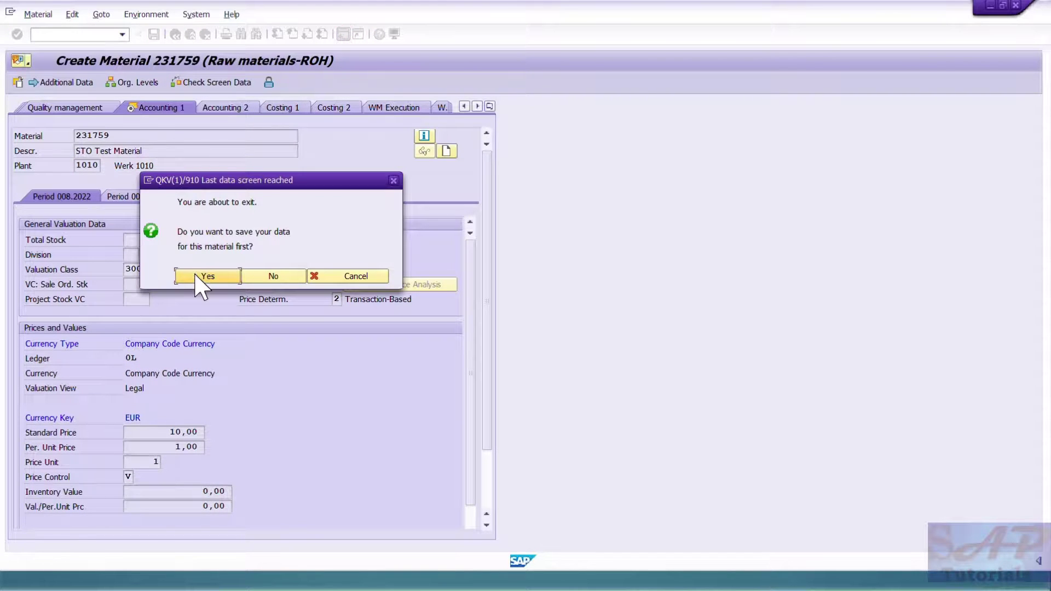
pyautogui.click(203, 277)
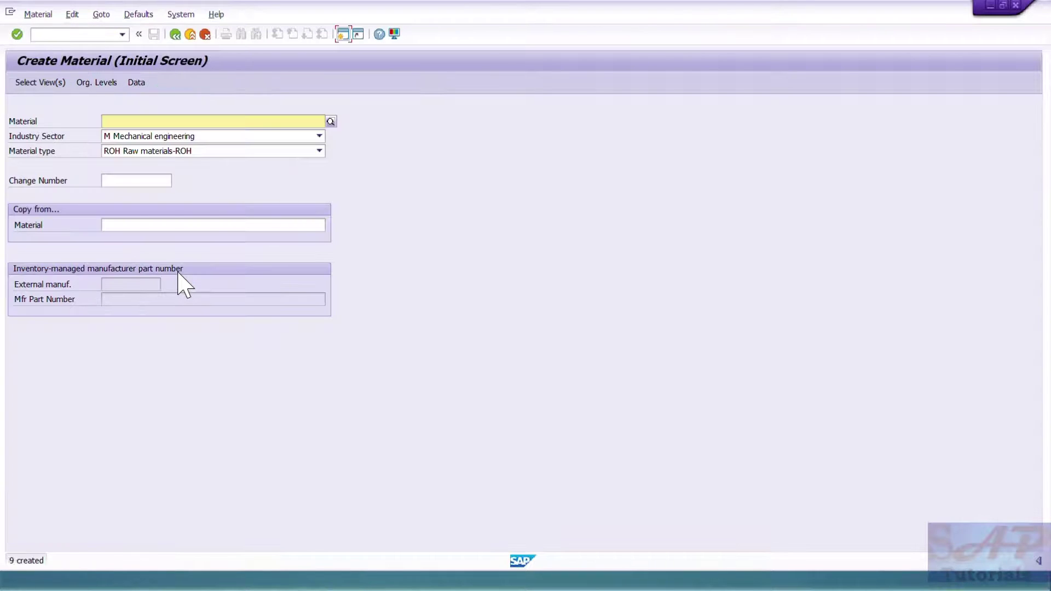
pyautogui.click(175, 34)
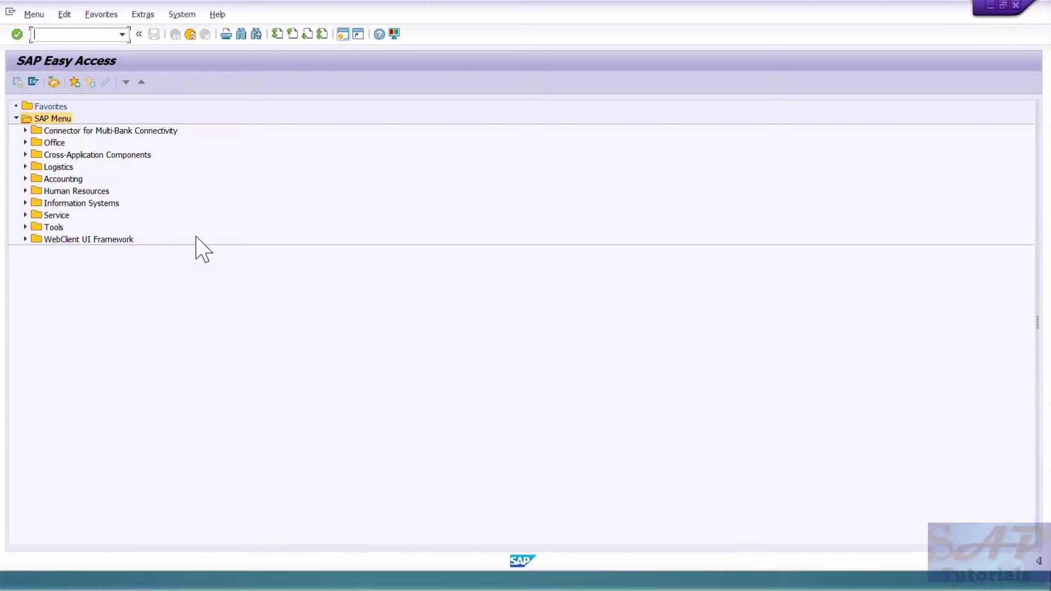
# Start creating a purchase order, expand its header data and enter 0001 as the supplier.
pyautogui.write('N')
pyautogui.press('Return')
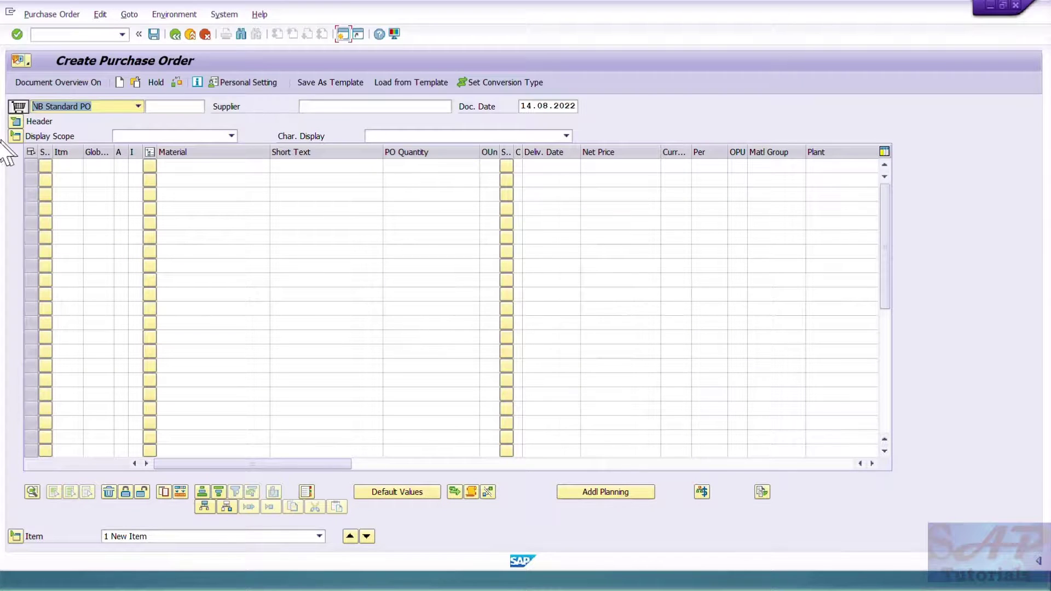
pyautogui.click(16, 122)
pyautogui.click(334, 108)
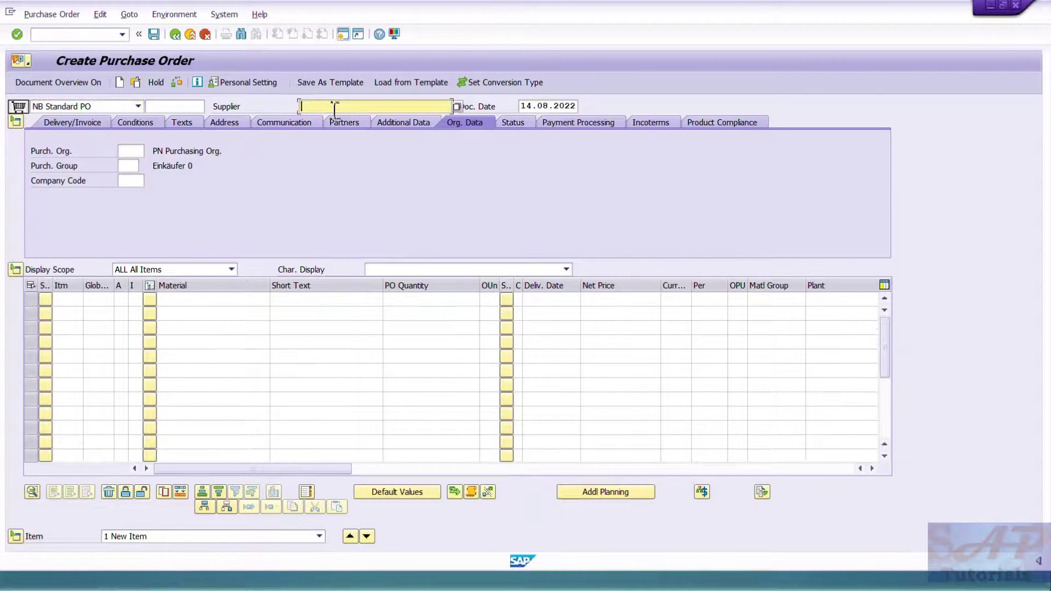
pyautogui.write('0001')
# Set the order's organizational data to purchasing organization 1010, purchasing group 001 and company code 1010.
pyautogui.click(131, 151)
pyautogui.click(131, 174)
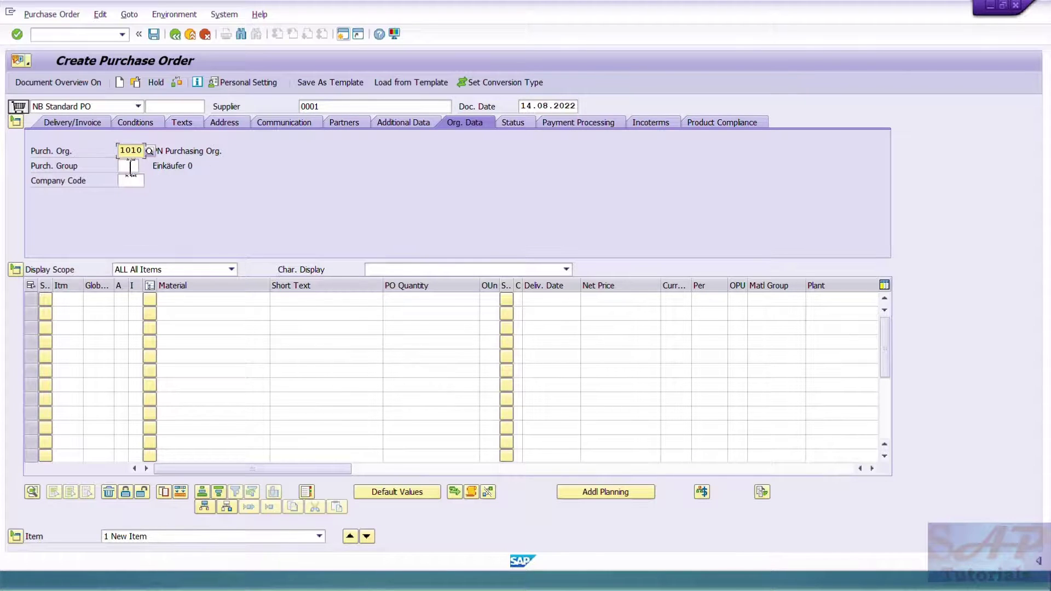
pyautogui.click(131, 166)
pyautogui.click(129, 178)
pyautogui.click(129, 181)
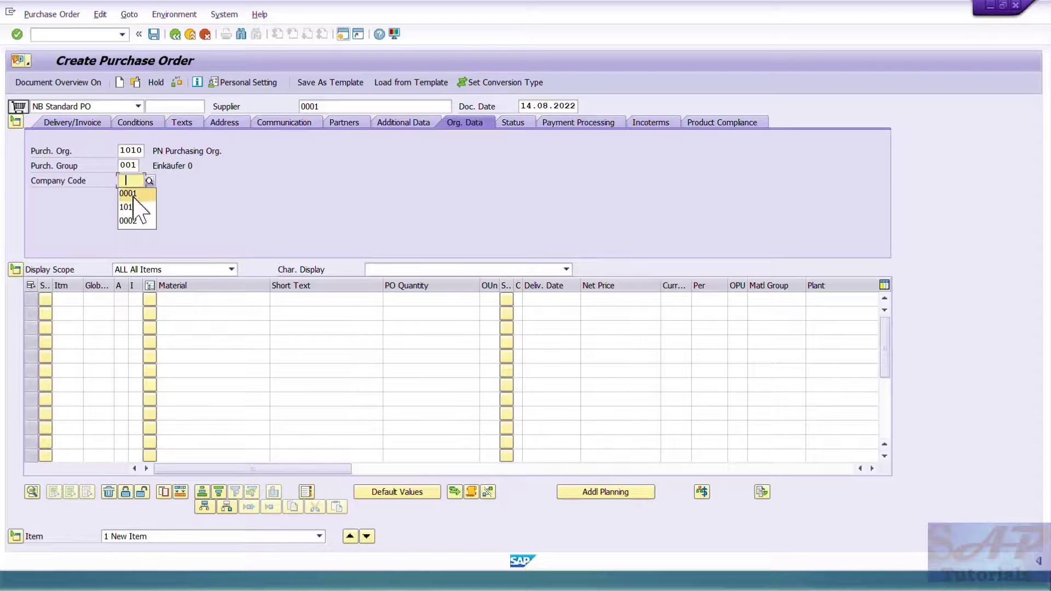
pyautogui.click(131, 207)
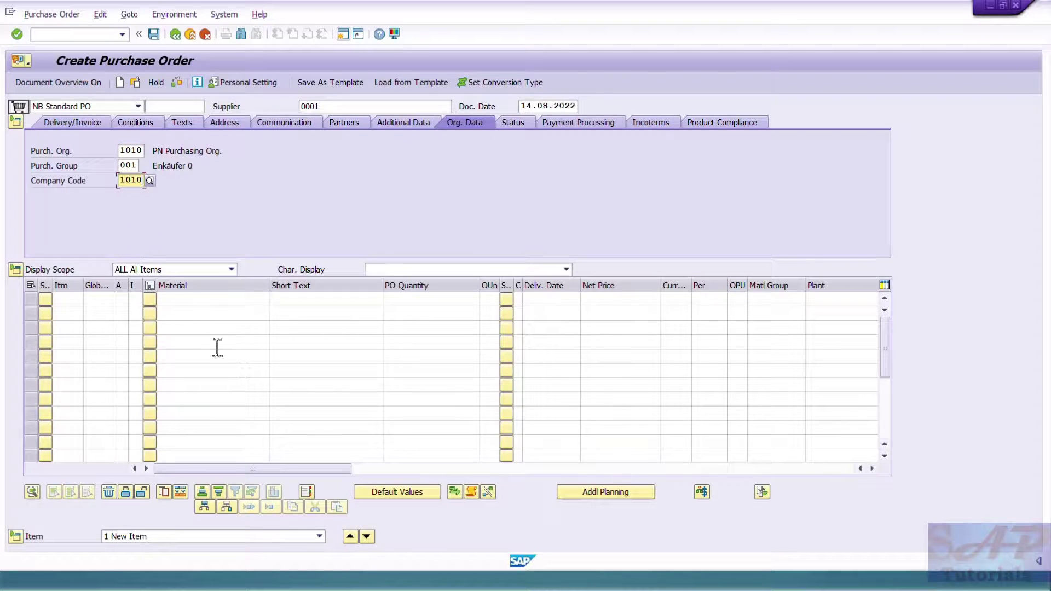
pyautogui.click(200, 301)
# Change the order type to UB Stock Transp. UB and enter 0001 as the supplying plant.
pyautogui.click(138, 106)
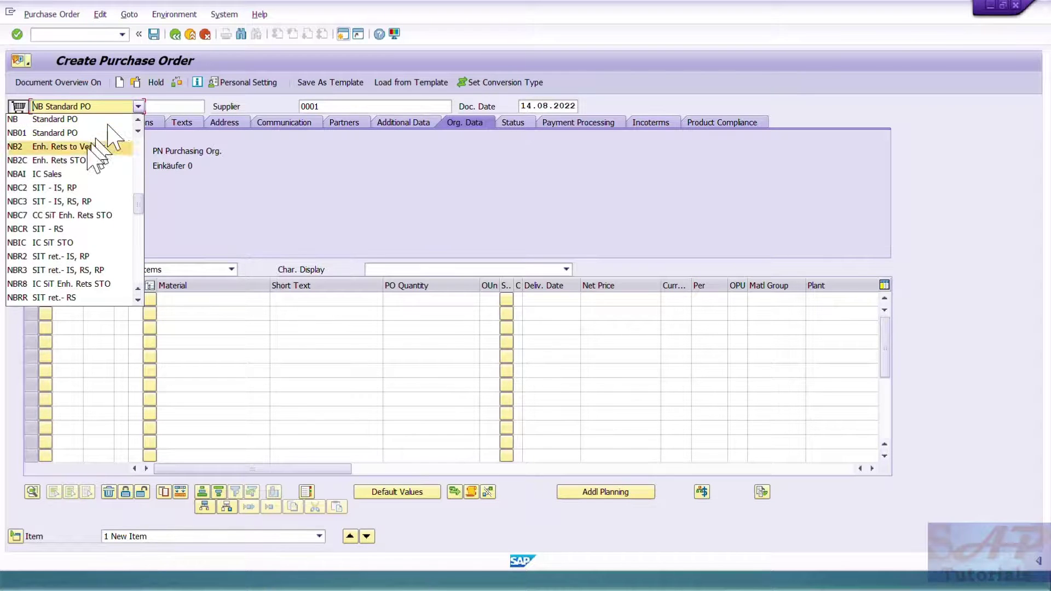
pyautogui.scroll(-5, 87, 238)
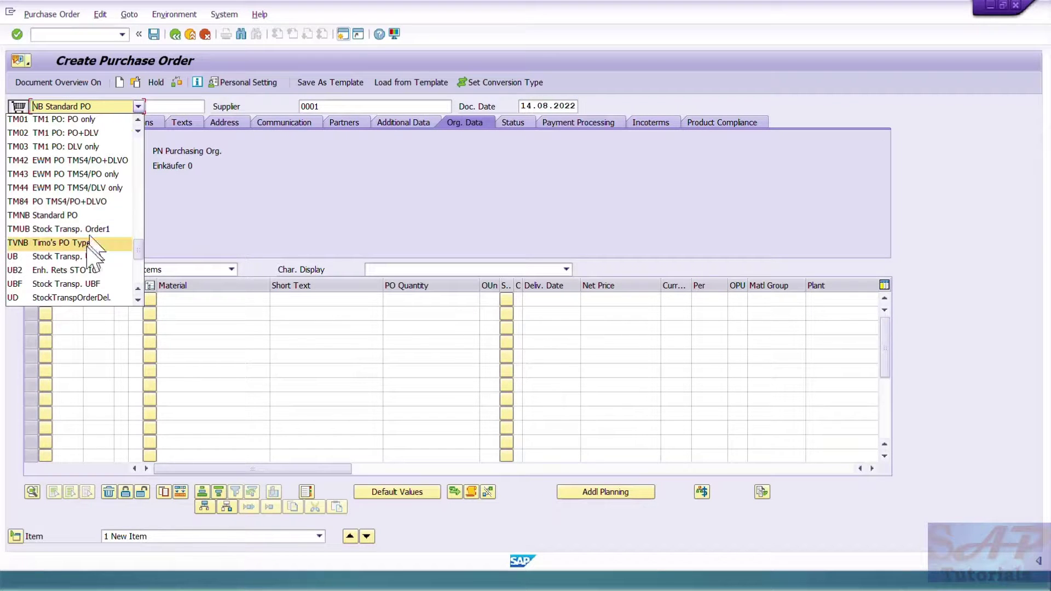
pyautogui.click(48, 257)
pyautogui.click(322, 106)
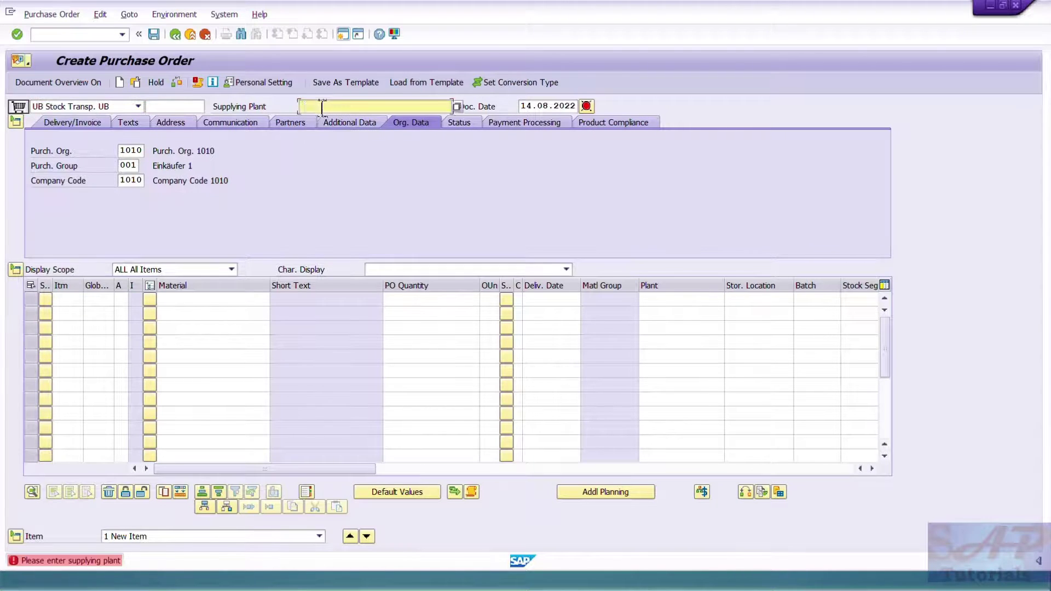
pyautogui.click(324, 127)
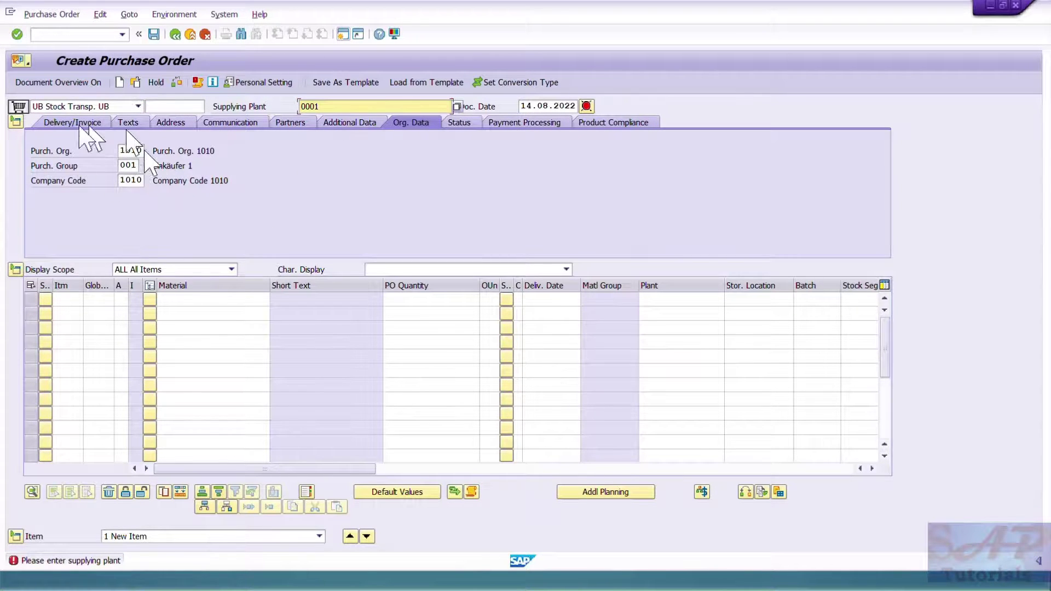
# Enter material 231759 as the order's first item with a quantity of 15 EA.
pyautogui.click(188, 298)
pyautogui.click(187, 313)
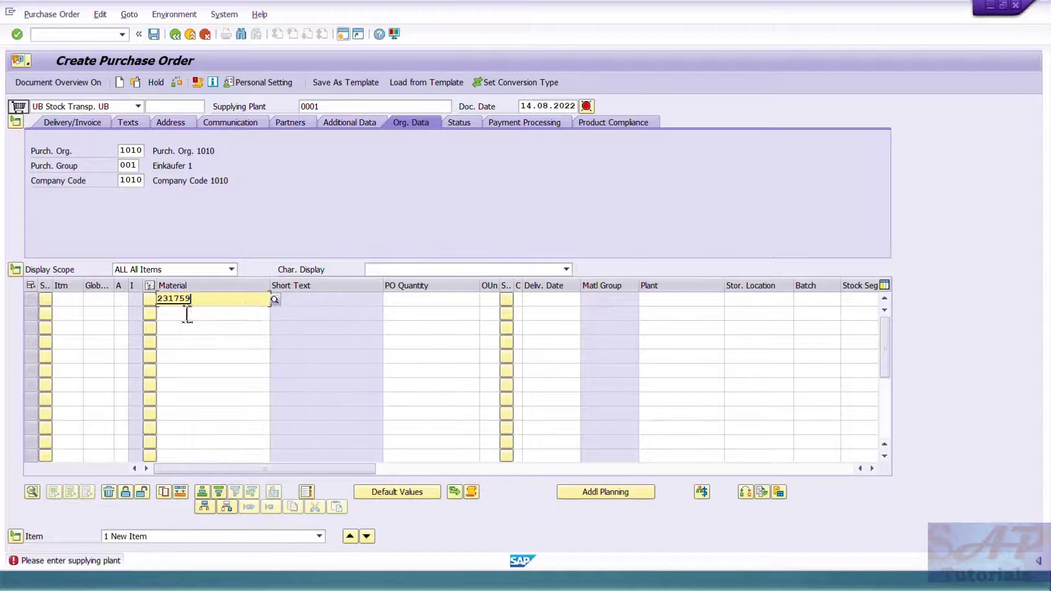
pyautogui.click(402, 302)
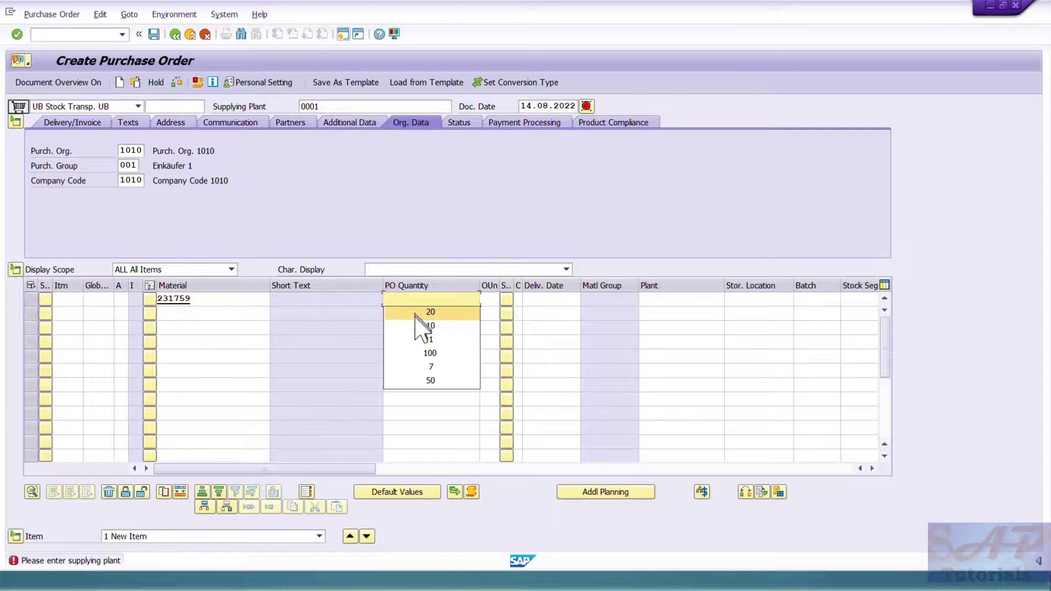
pyautogui.click(416, 300)
pyautogui.write('15')
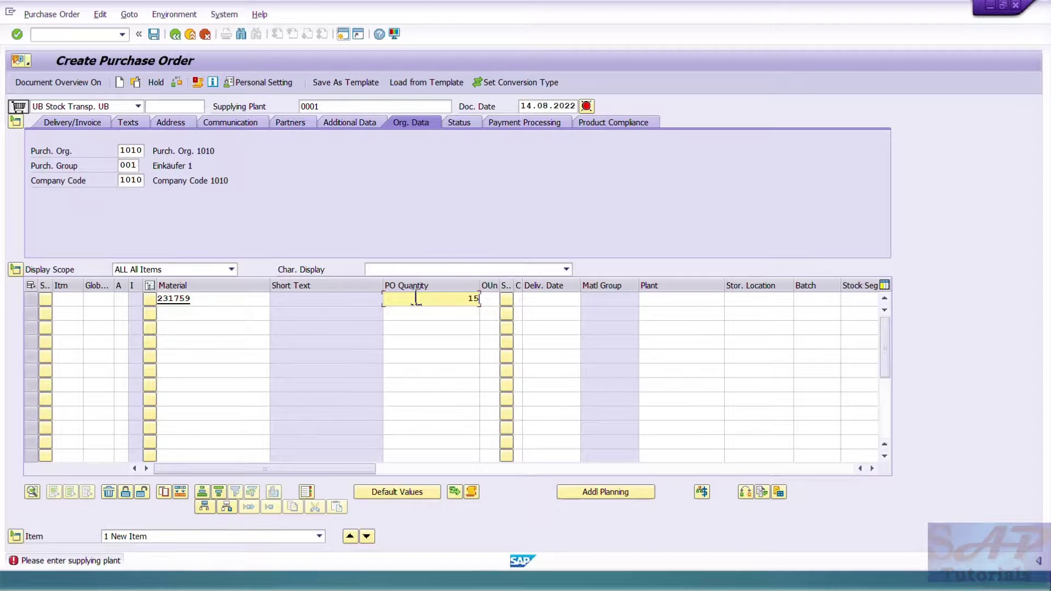
pyautogui.press('Tab')
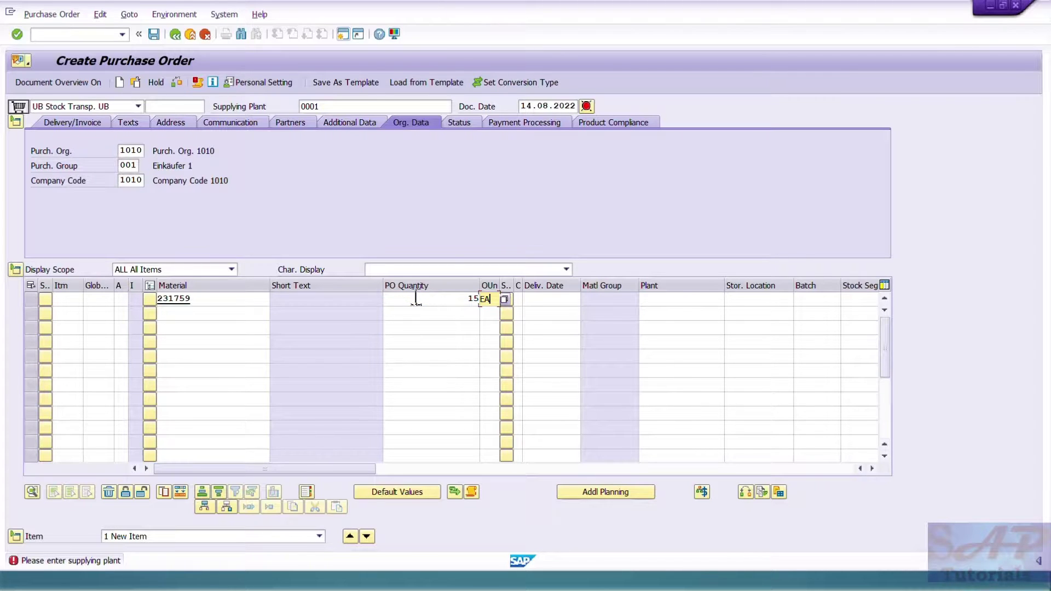
# Set the item's delivery date to 15.08.2022, plant to 1010 and storage location to 0001.
pyautogui.click(563, 298)
pyautogui.write('15082022')
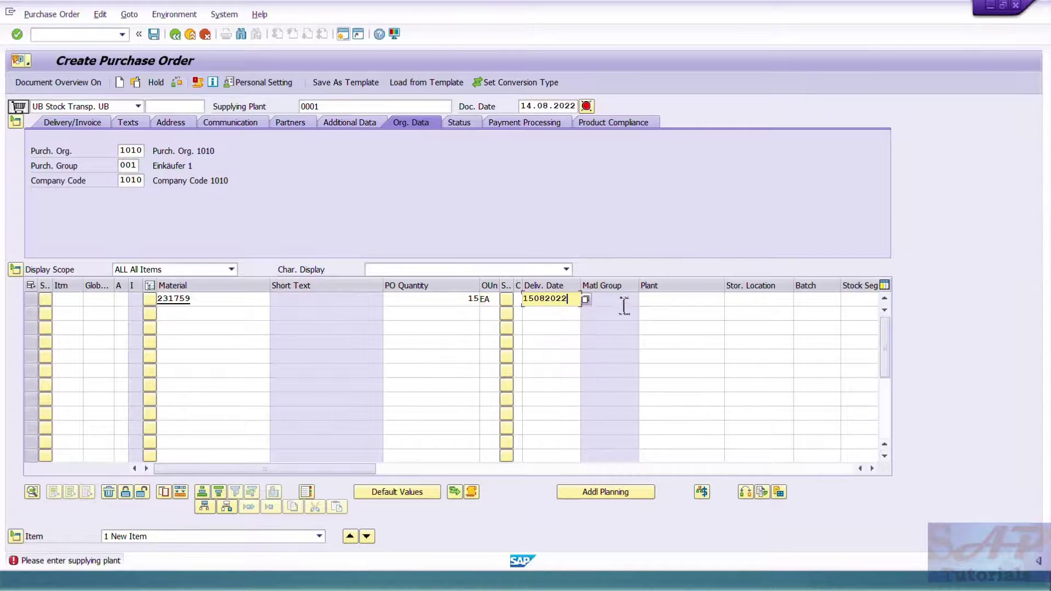
pyautogui.click(671, 298)
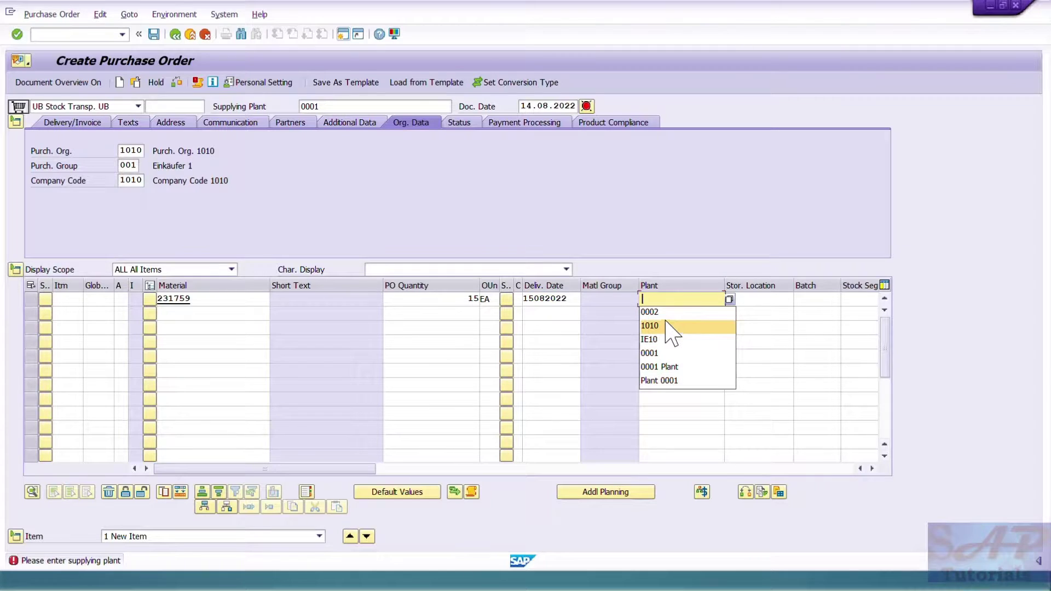
pyautogui.click(674, 326)
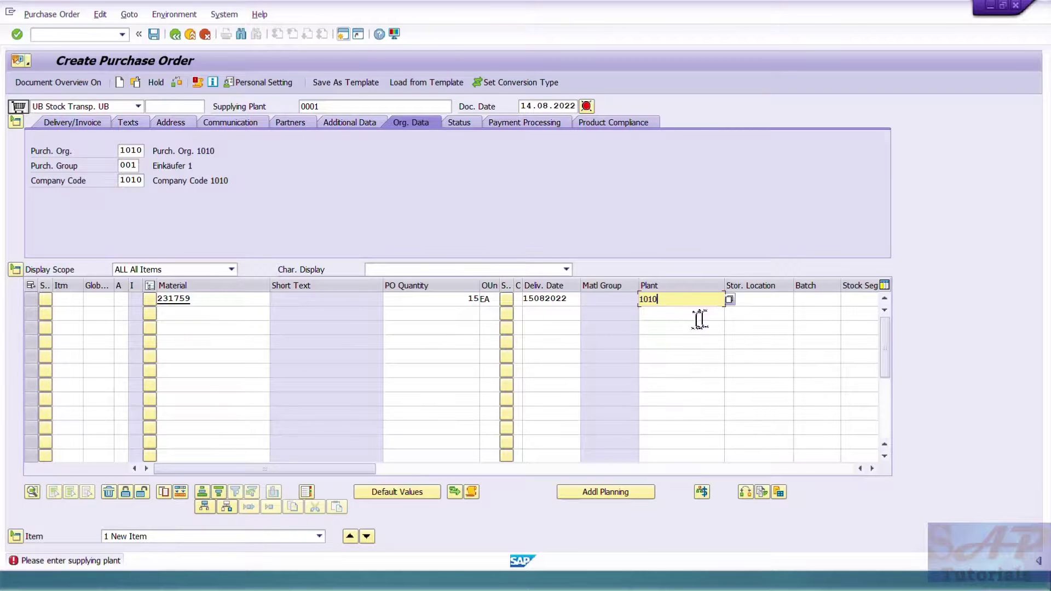
pyautogui.click(754, 304)
pyautogui.click(752, 310)
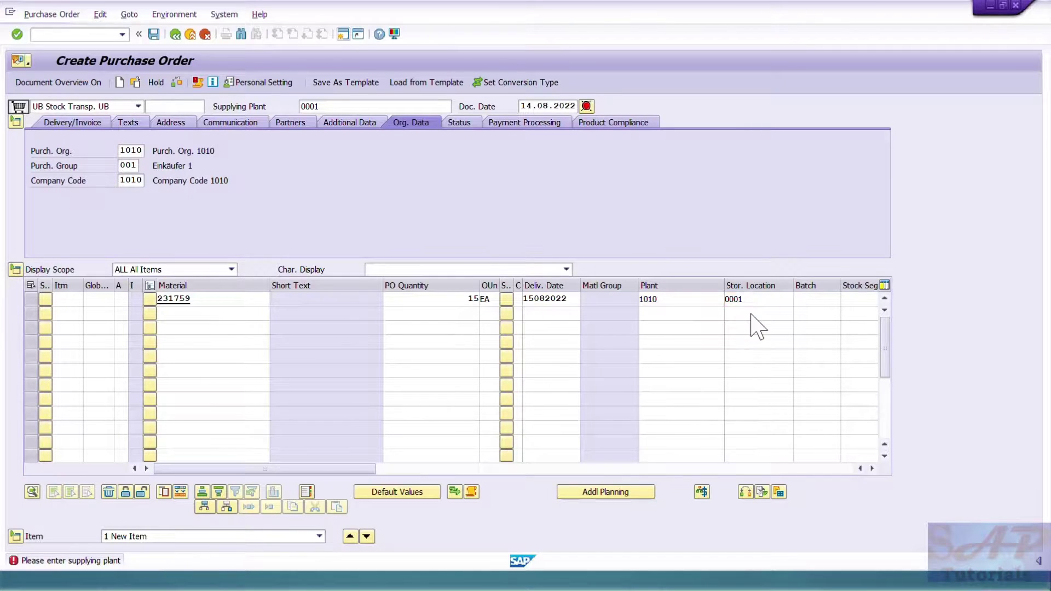
# Validate the item entries, check the stock transport order and save it.
pyautogui.press('Return')
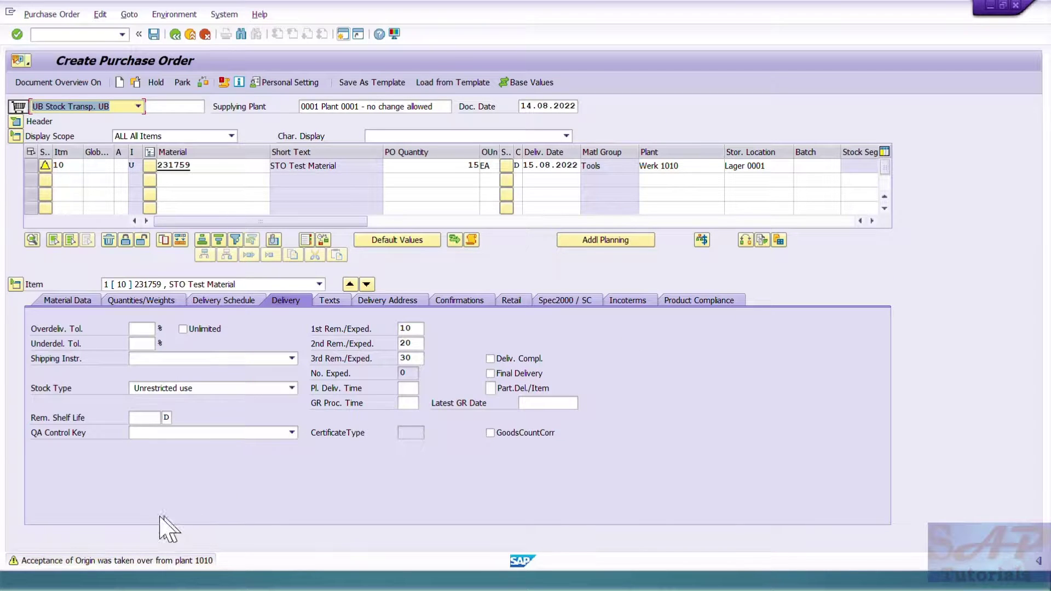
pyautogui.click(203, 82)
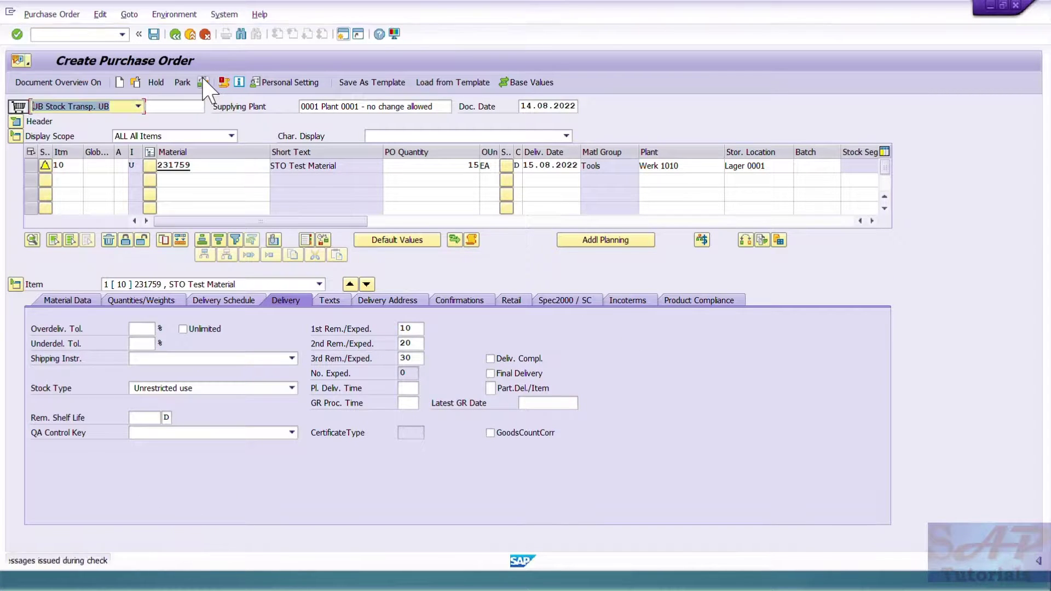
pyautogui.click(154, 34)
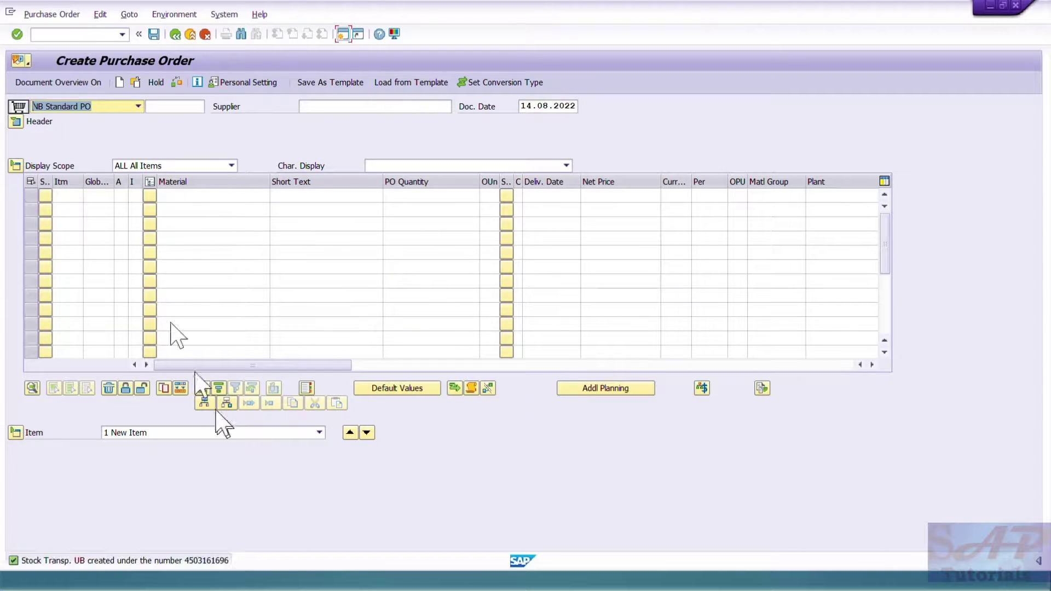
# Copy the saved purchase order's number and record it on a new PO line below the material in the Notepad notes.
pyautogui.click(136, 83)
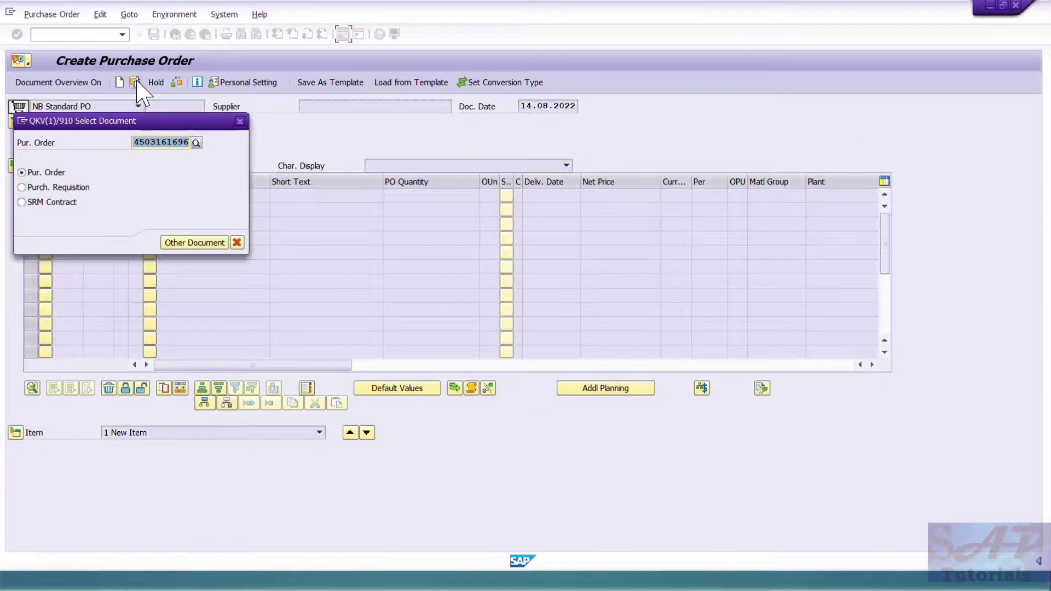
pyautogui.press('Return')
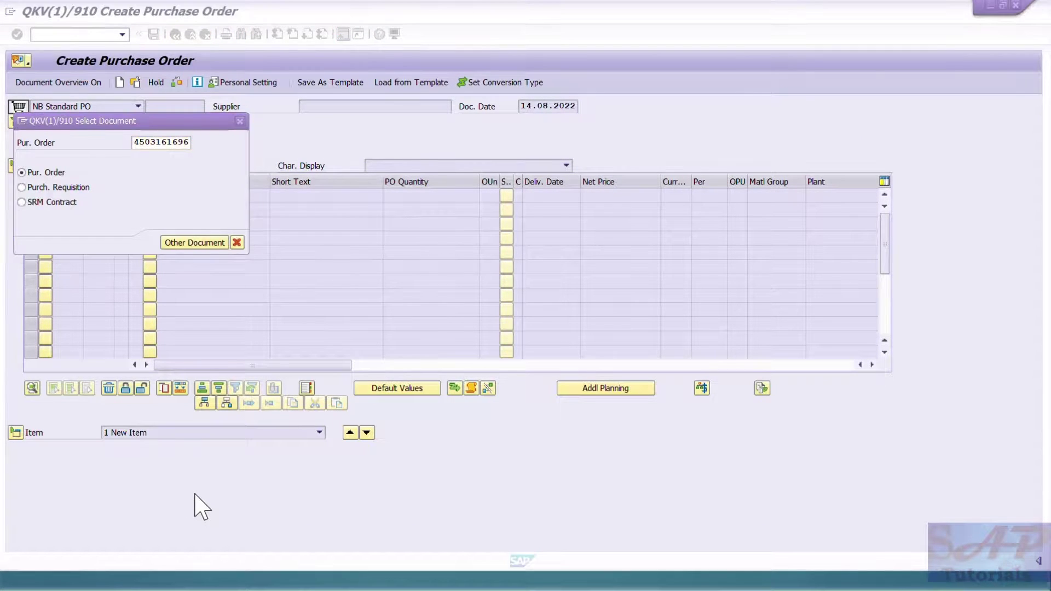
pyautogui.hotkey('alt', 'Tab')
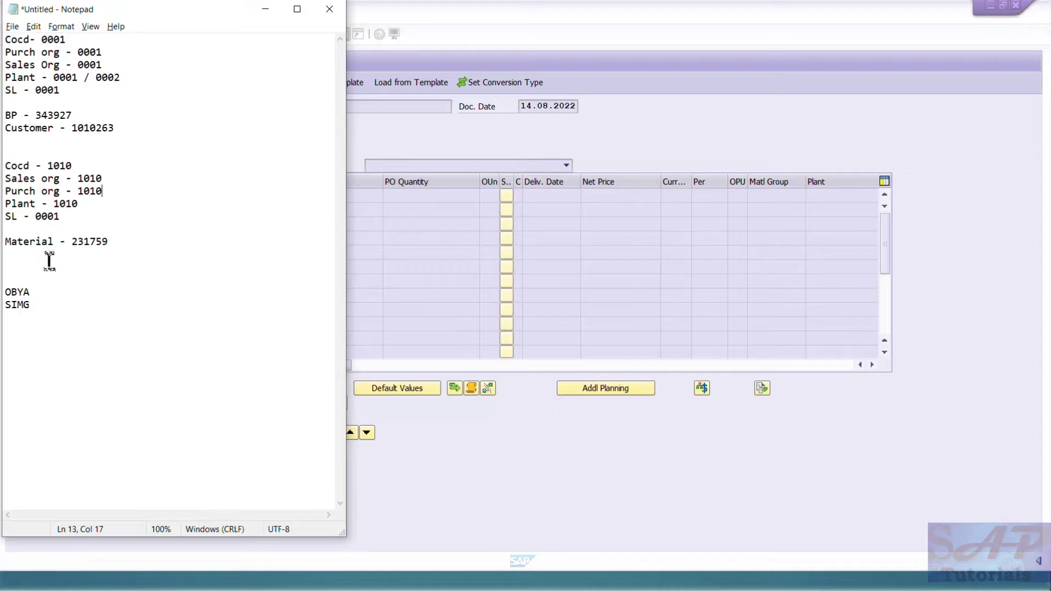
pyautogui.press('Return')
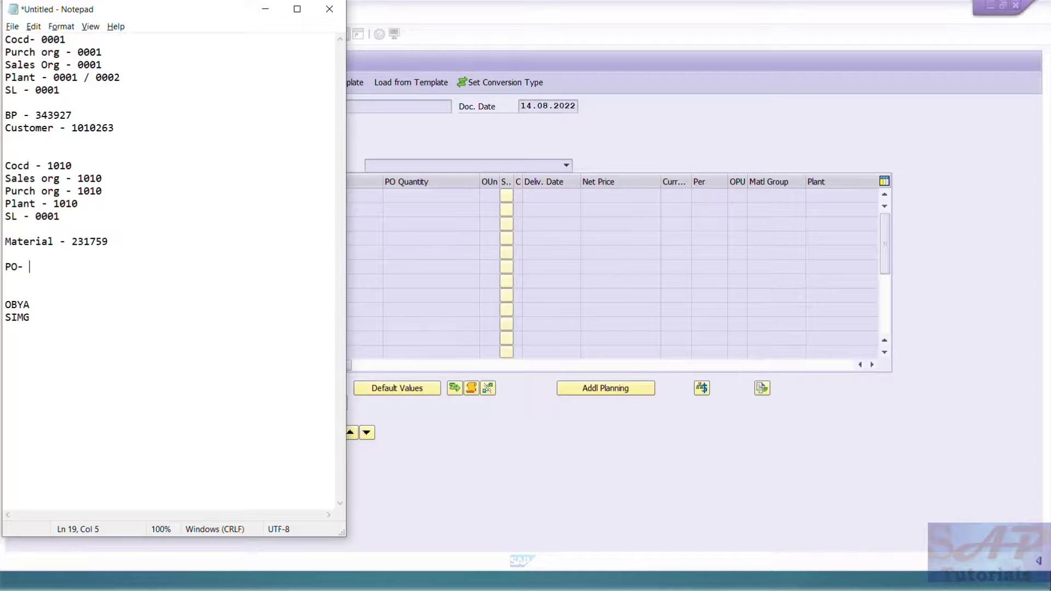
pyautogui.hotkey('ctrl', 'v')
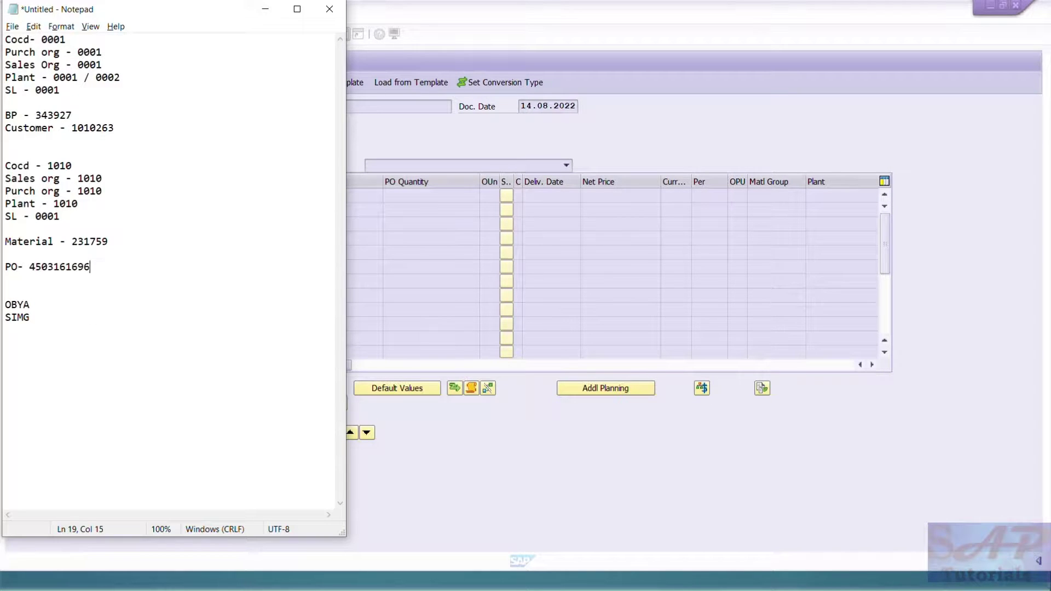
pyautogui.click(429, 266)
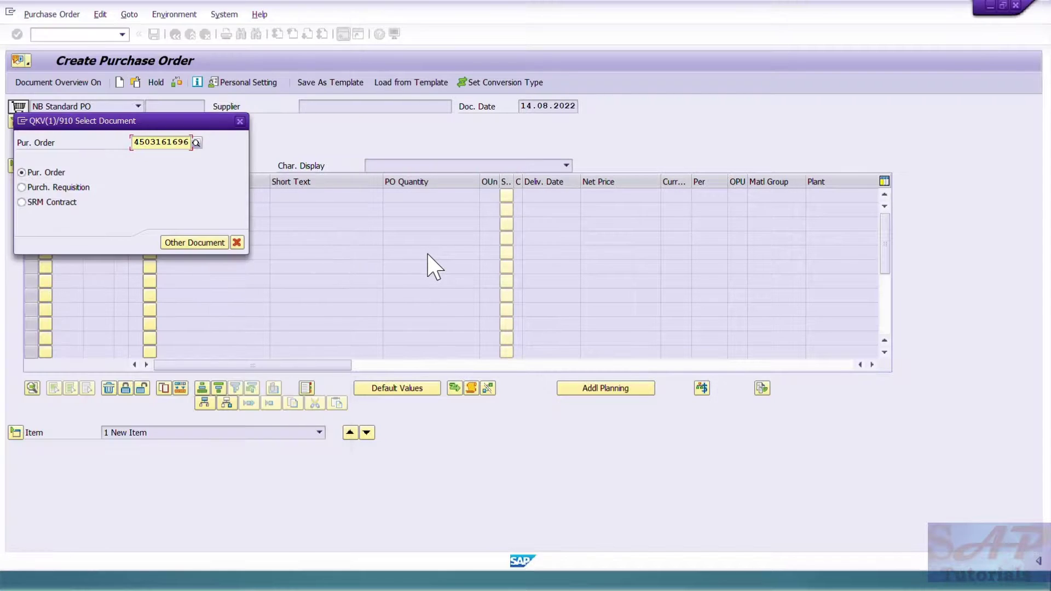
# Close the document selection, leave purchase order creation and open business partner maintenance.
pyautogui.click(240, 121)
pyautogui.click(175, 35)
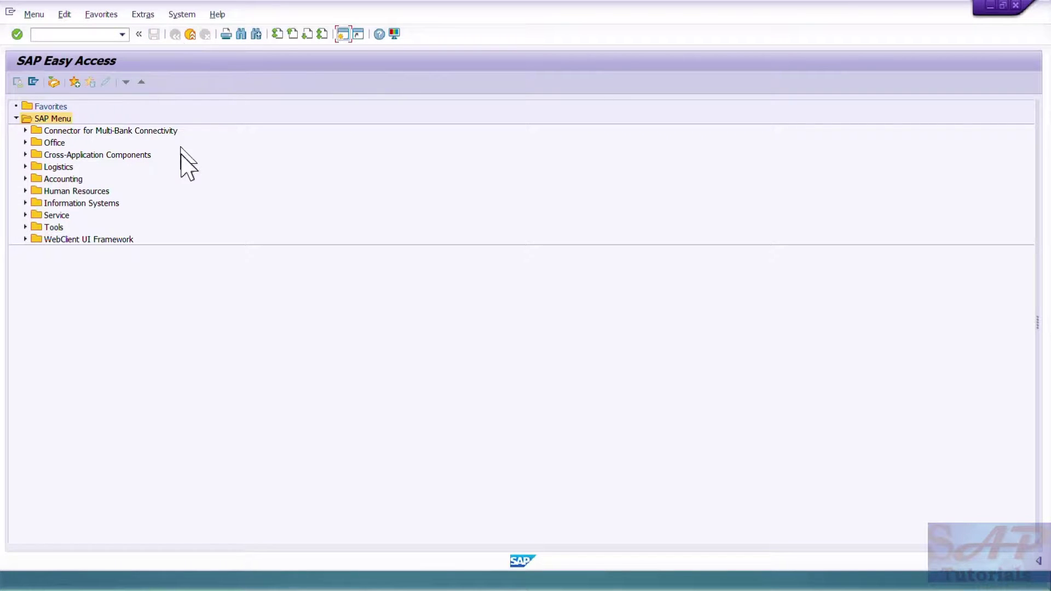
pyautogui.click(80, 35)
pyautogui.press('Return')
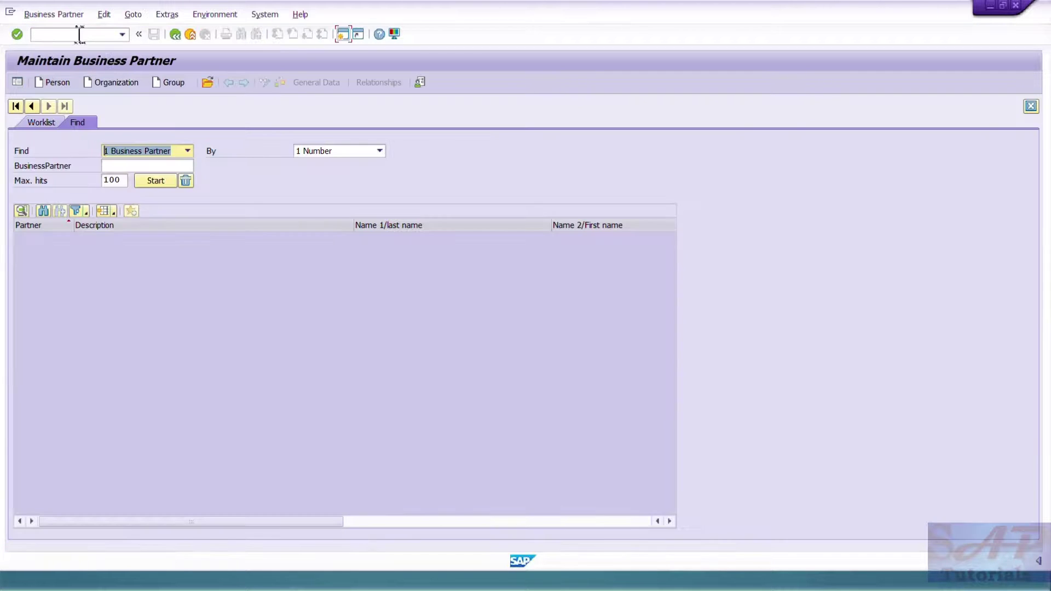
# Copy the BP number from the Notepad notes and open that business partner in SAP.
pyautogui.hotkey('alt', 'Tab')
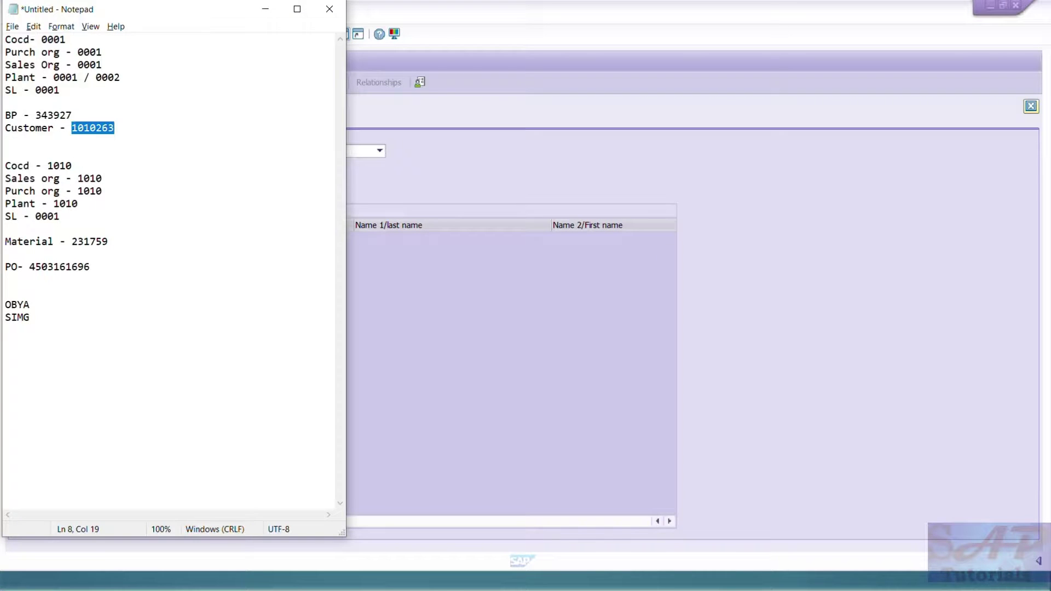
pyautogui.doubleClick(66, 115)
pyautogui.hotkey('ctrl', 'c')
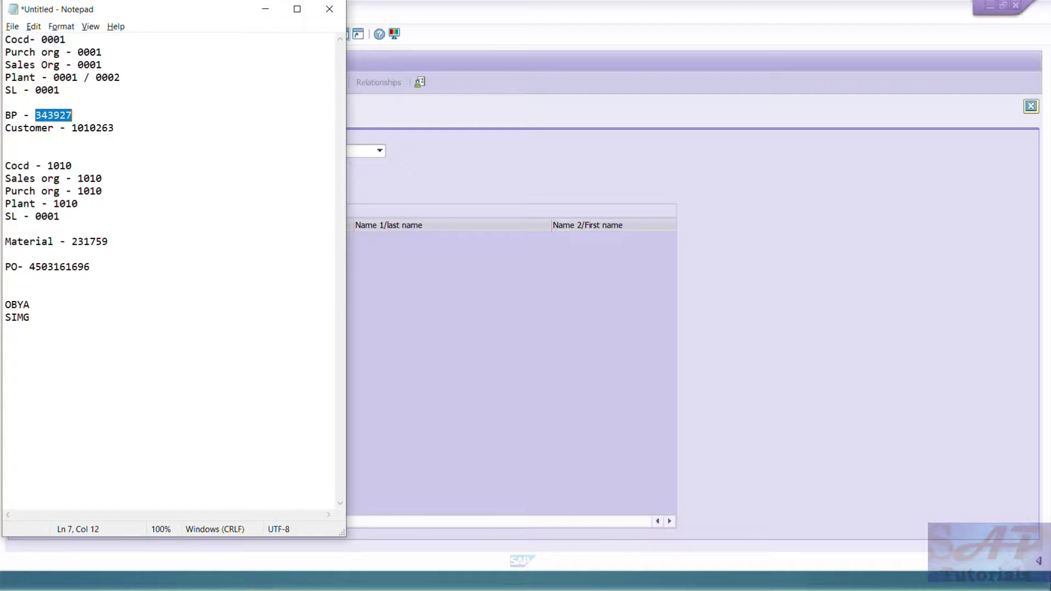
pyautogui.click(454, 301)
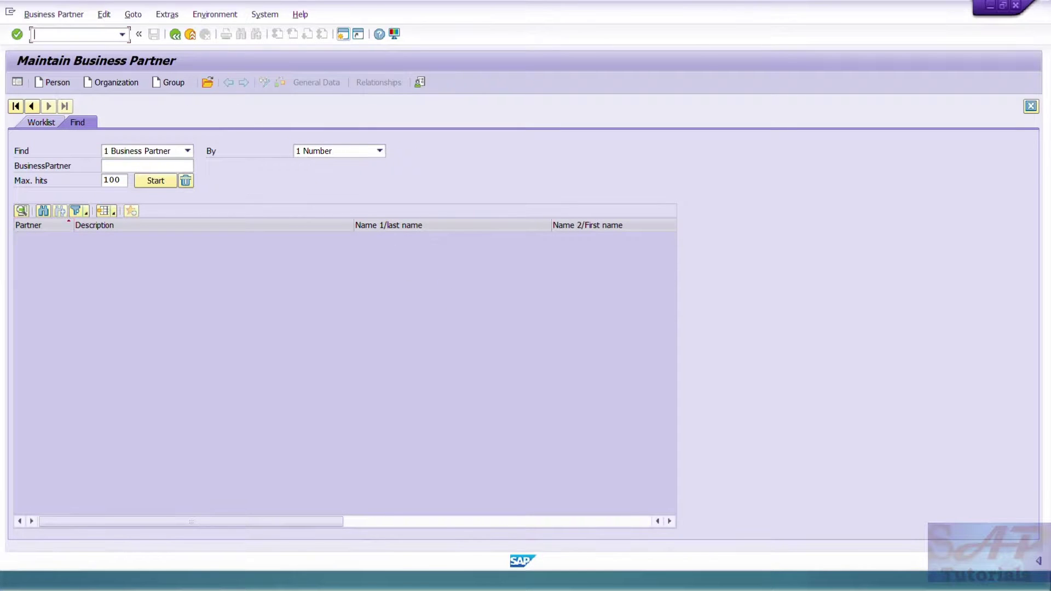
pyautogui.click(208, 83)
pyautogui.hotkey('ctrl', 'v')
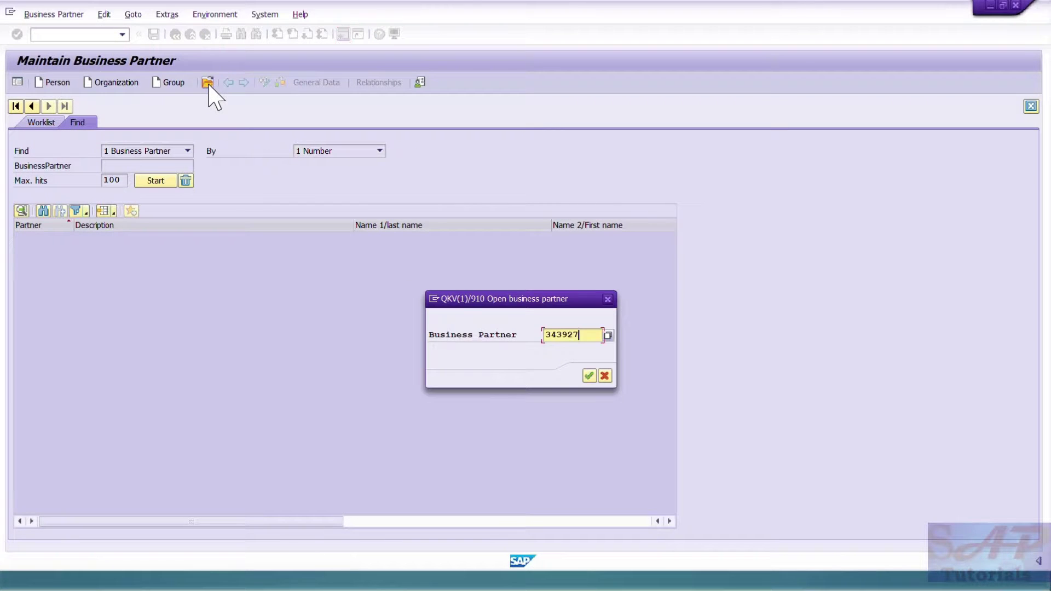
pyautogui.press('Return')
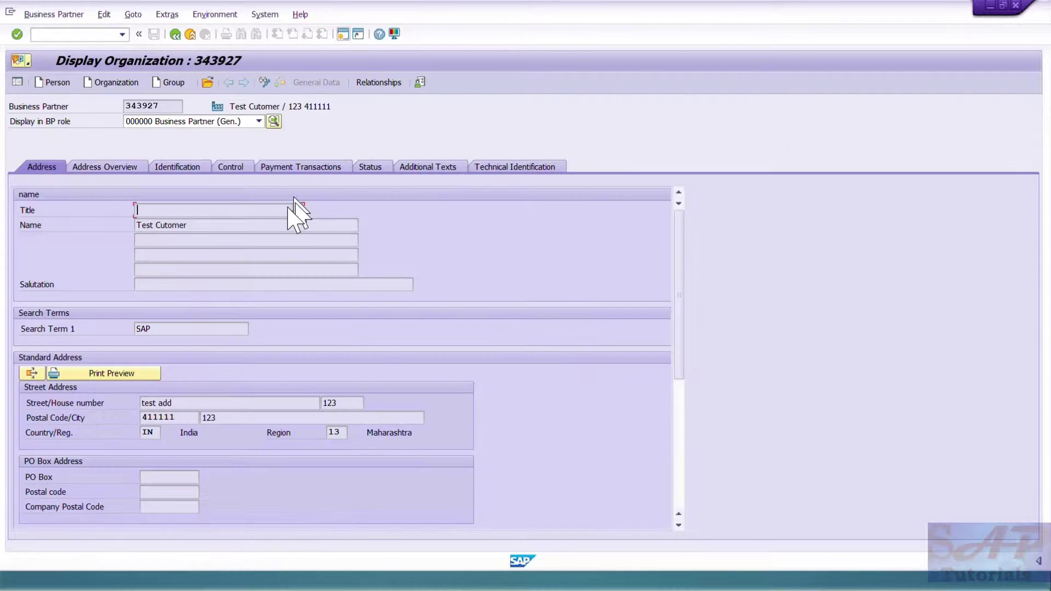
# Review the partner's address, switch to role FLCU00 Customer (Fin.Accounting) and display the company code data for 0001.
pyautogui.scroll(-5, 178, 301)
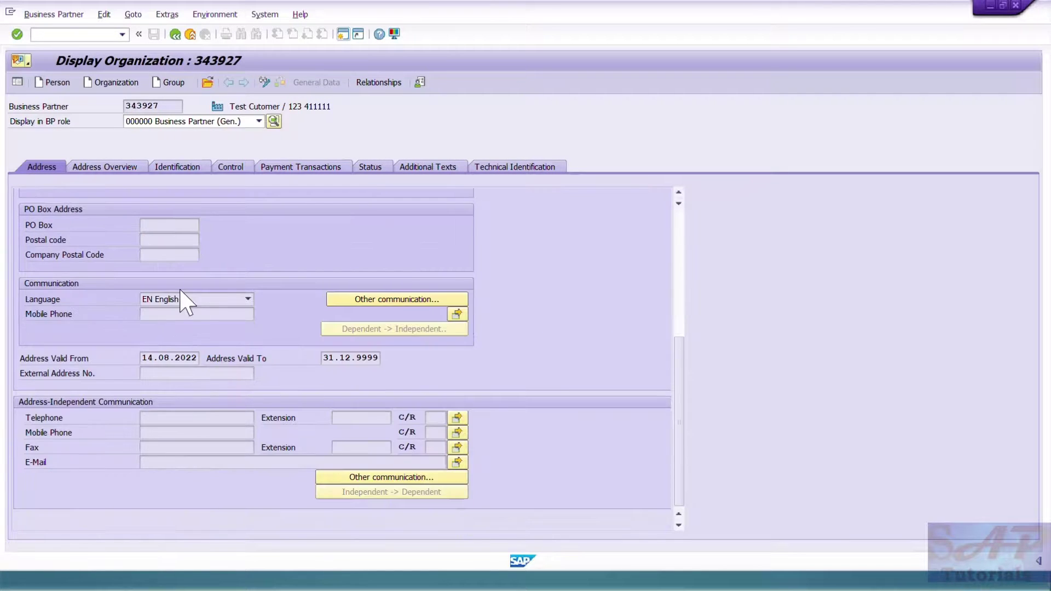
pyautogui.scroll(5, 178, 301)
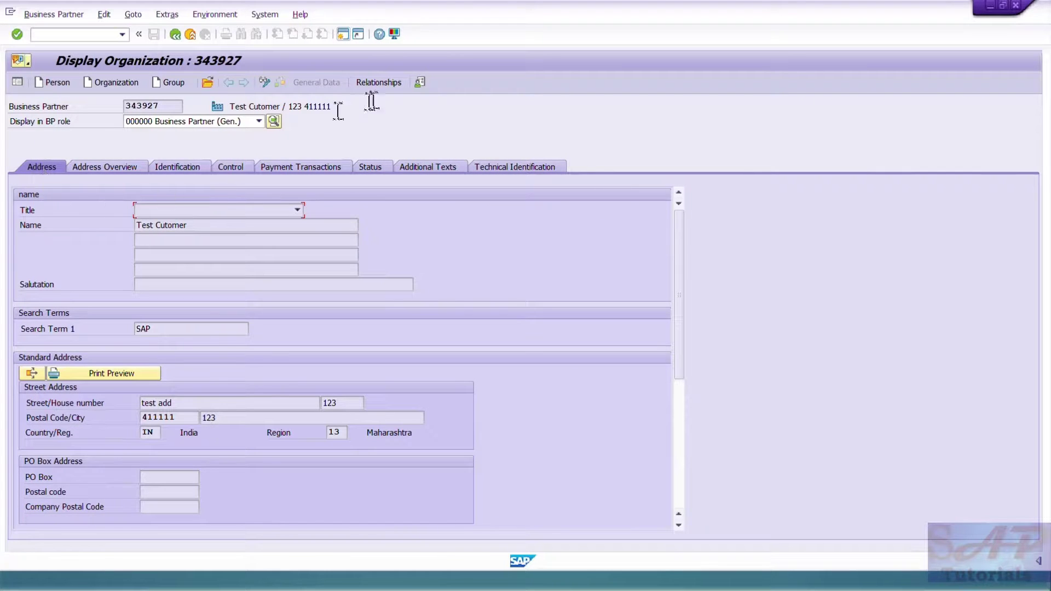
pyautogui.click(209, 125)
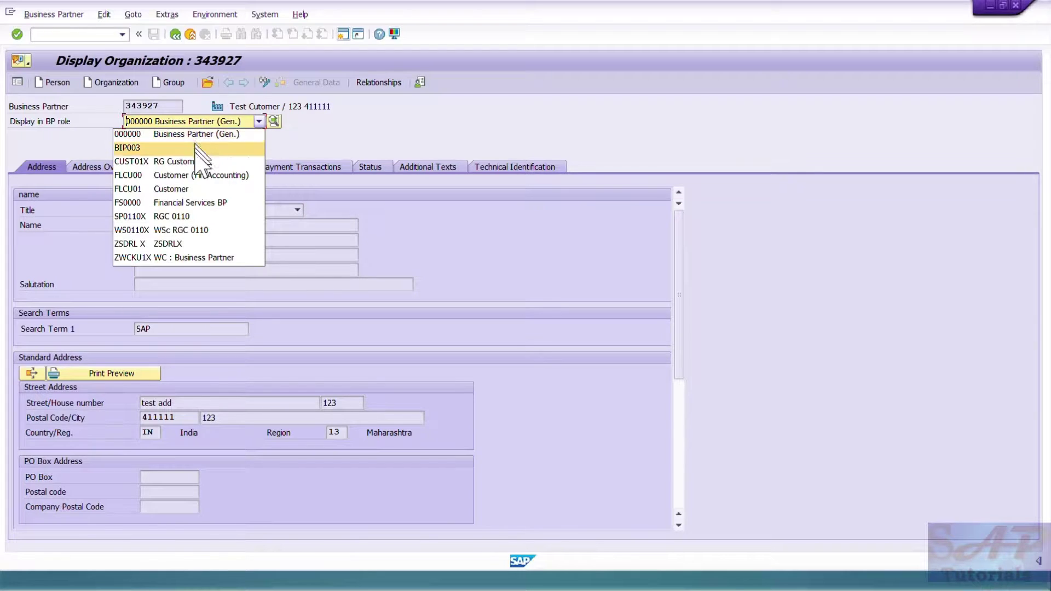
pyautogui.click(172, 179)
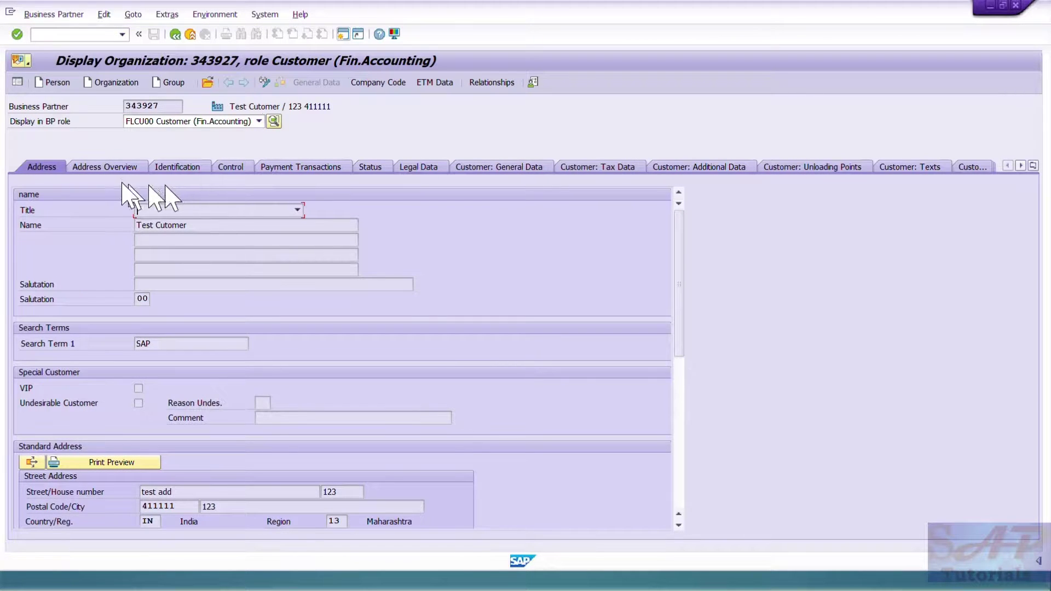
pyautogui.click(378, 83)
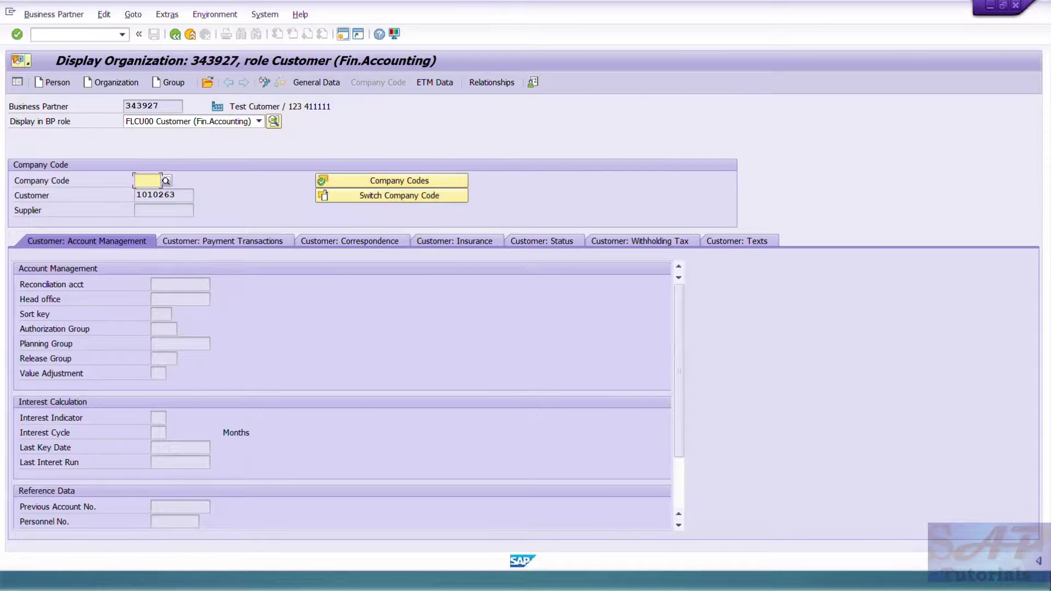
pyautogui.write('0001')
pyautogui.press('Return')
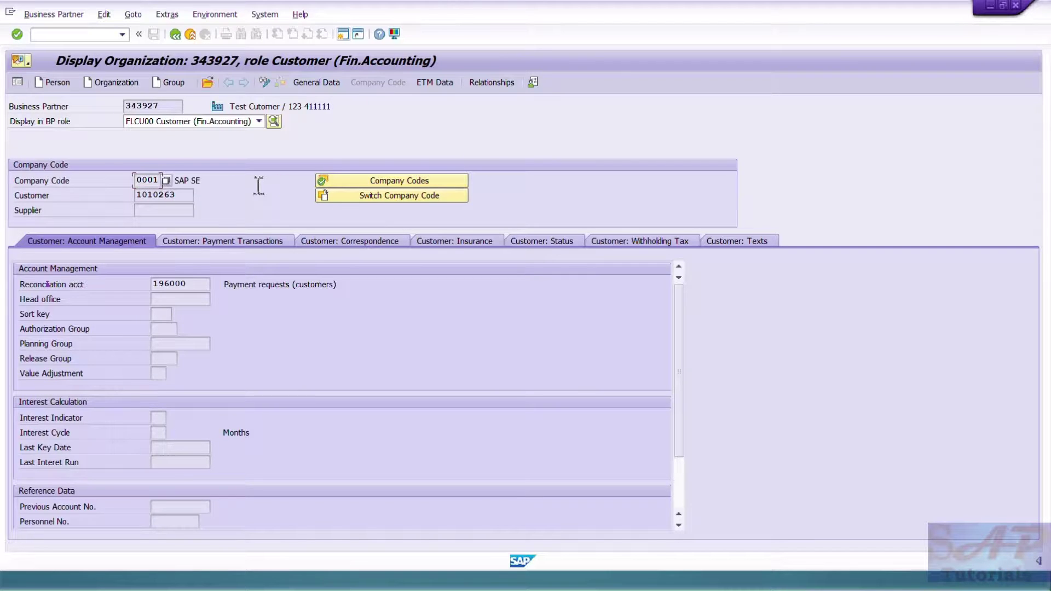
# Examine the list of company codes assigned to the customer and close it.
pyautogui.click(356, 180)
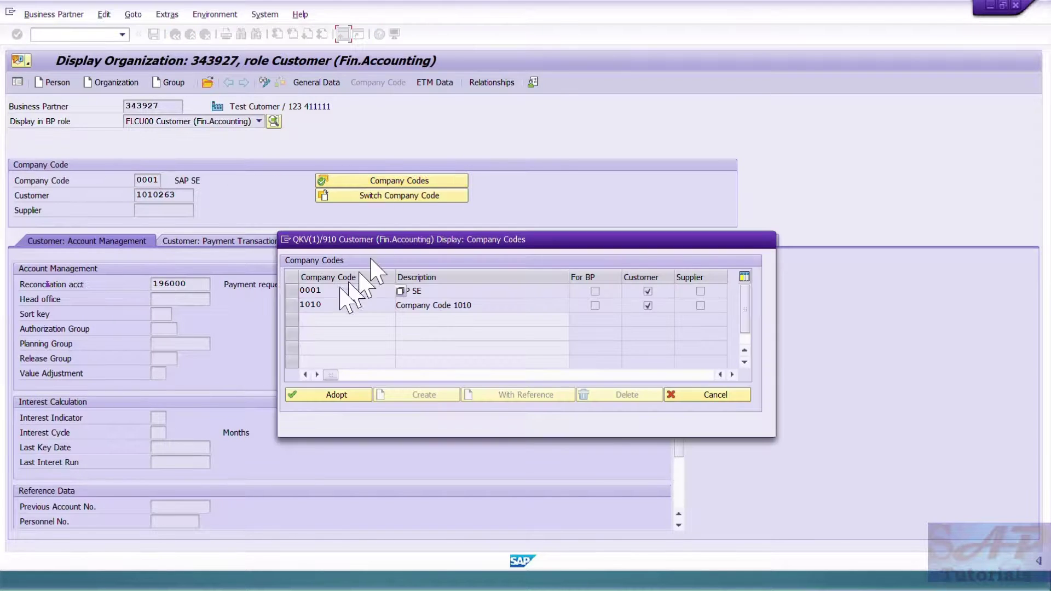
pyautogui.click(341, 305)
pyautogui.click(725, 395)
# Switch the partner to role FLCU01 Customer and display its sales and distribution data for sales organization 0001, distribution channel 01, division 10.
pyautogui.click(259, 122)
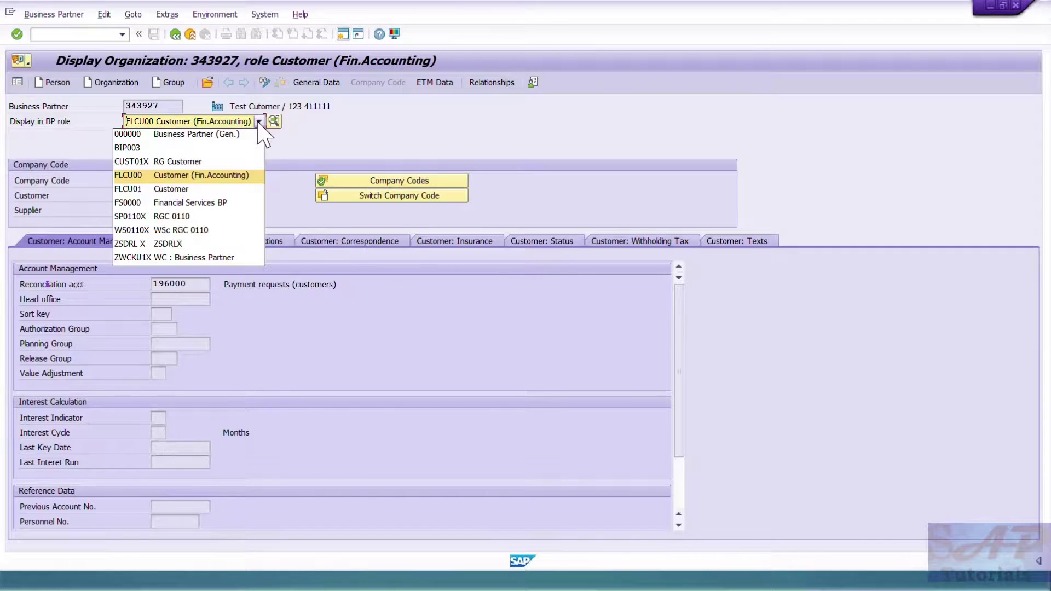
pyautogui.click(174, 190)
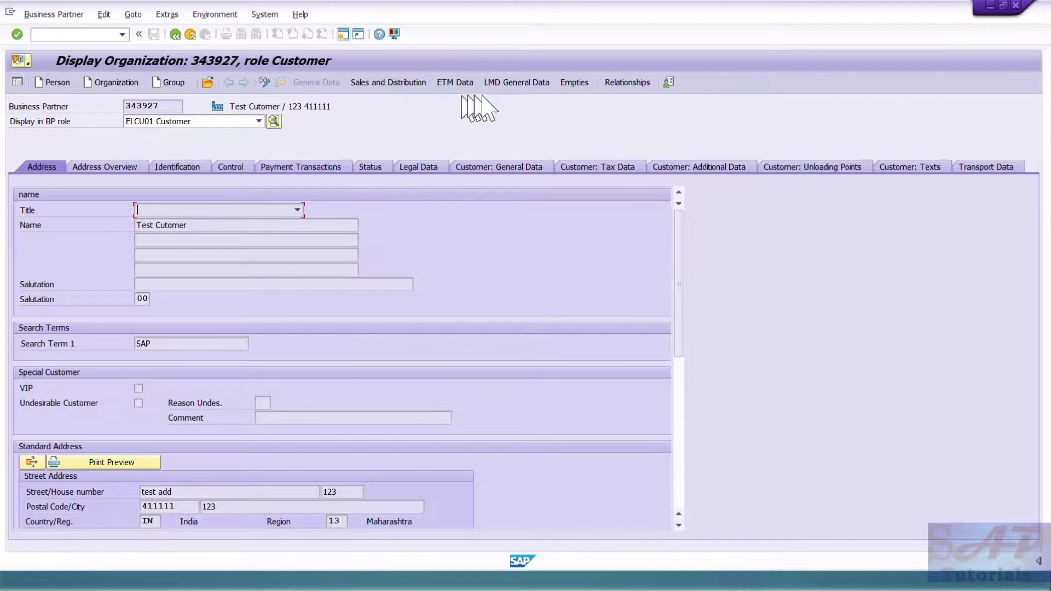
pyautogui.click(393, 82)
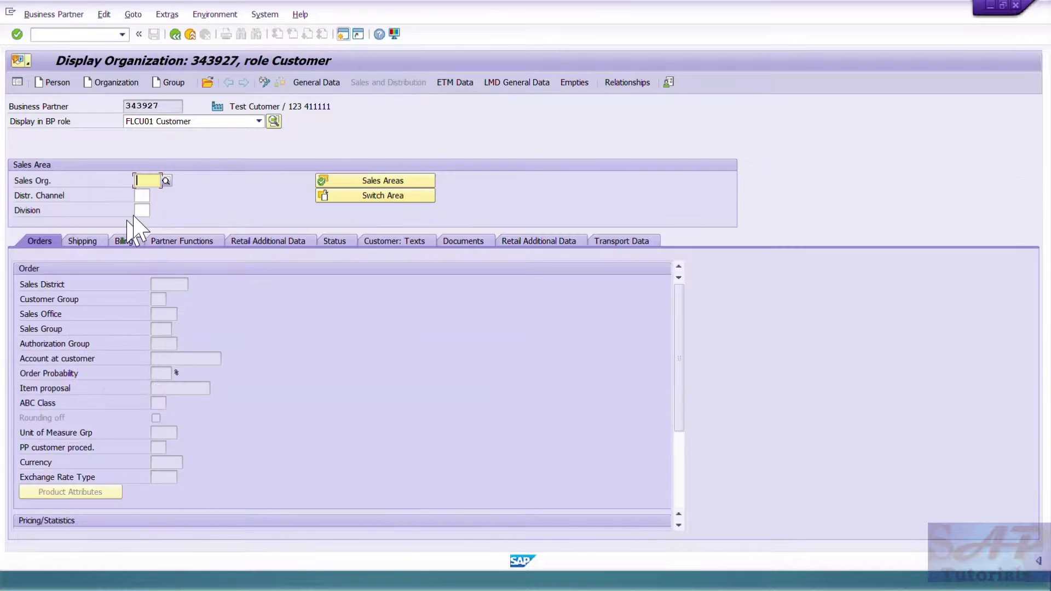
pyautogui.write('0001')
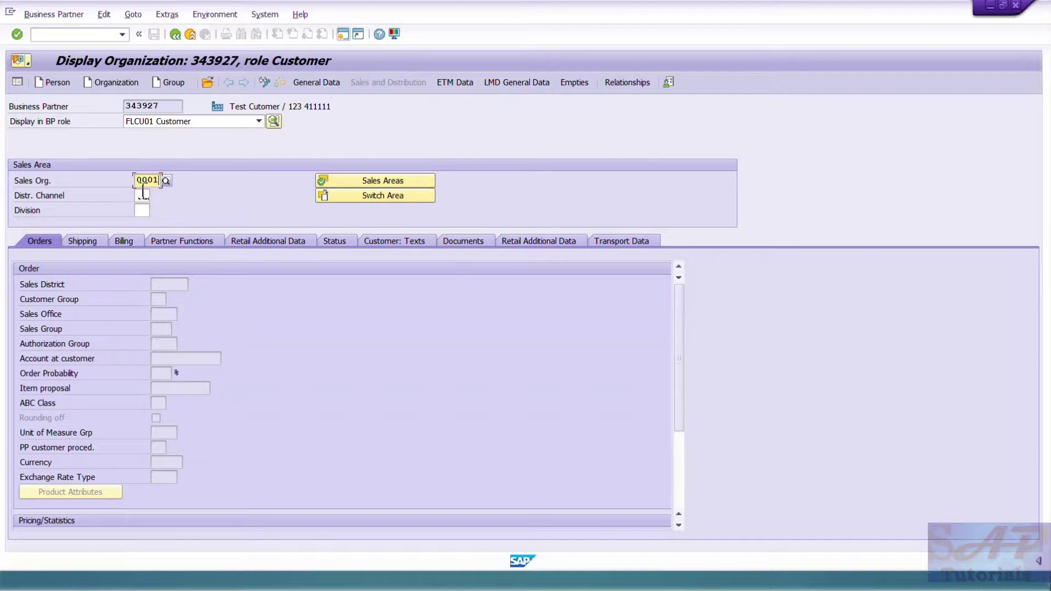
pyautogui.click(143, 195)
pyautogui.write('01')
pyautogui.click(141, 210)
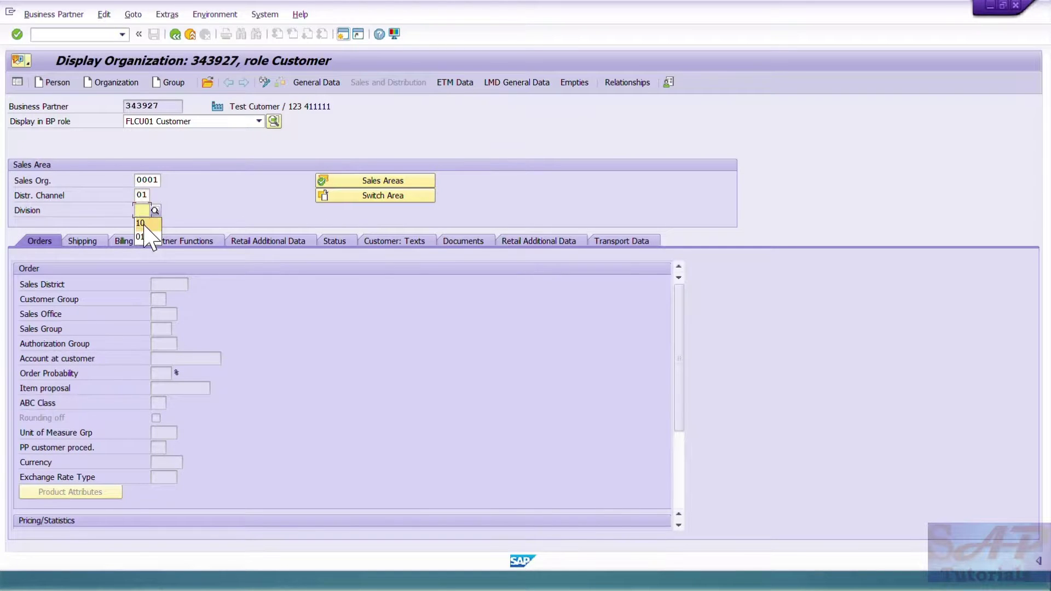
pyautogui.write('10')
pyautogui.press('Return')
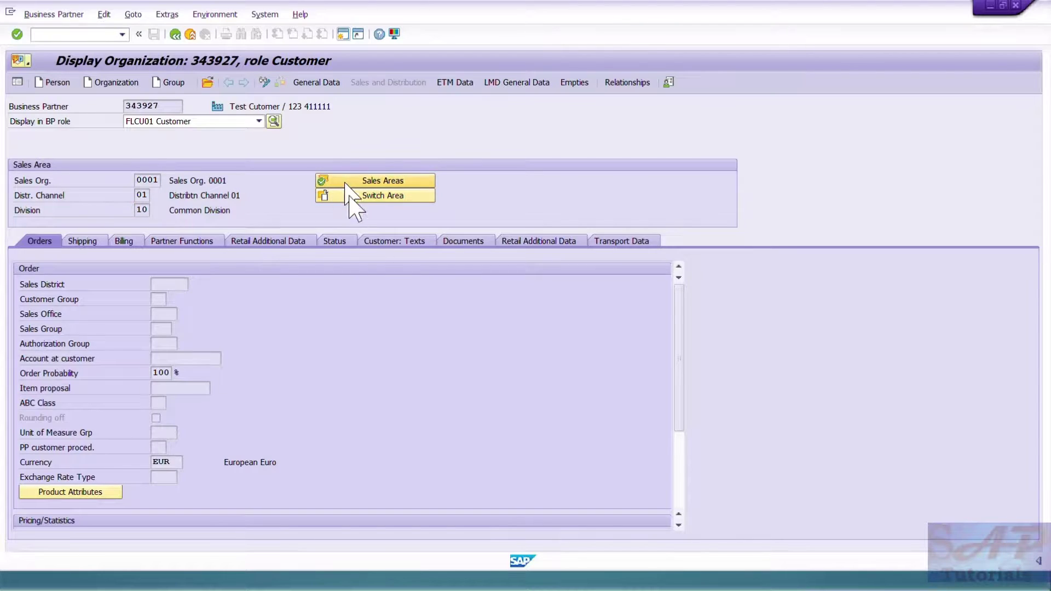
# Examine the list of sales areas assigned to the customer, including the 0001 and 1010 rows, and close it.
pyautogui.click(347, 181)
pyautogui.click(290, 292)
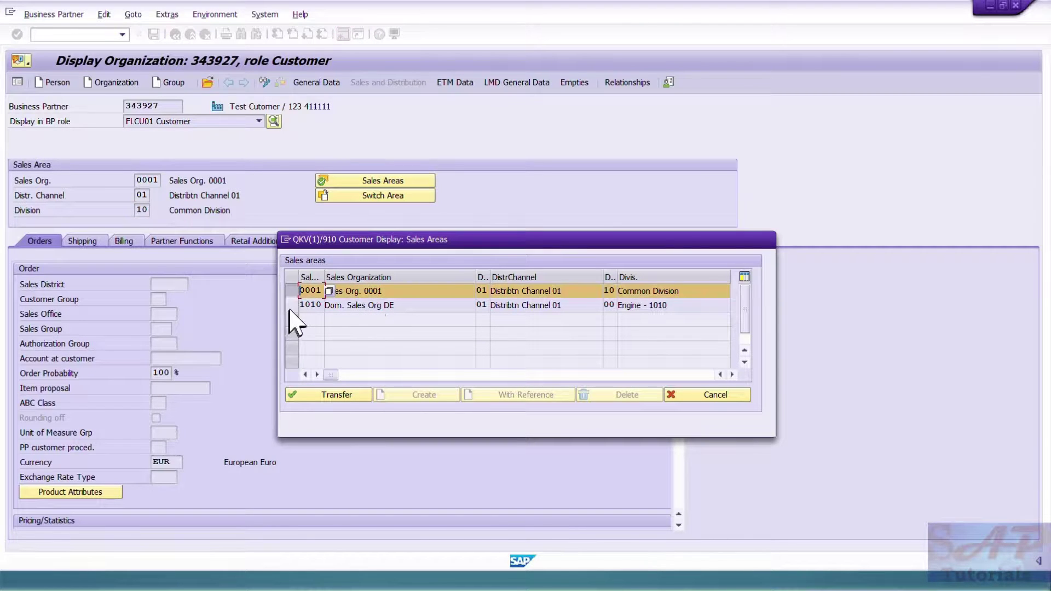
pyautogui.click(291, 305)
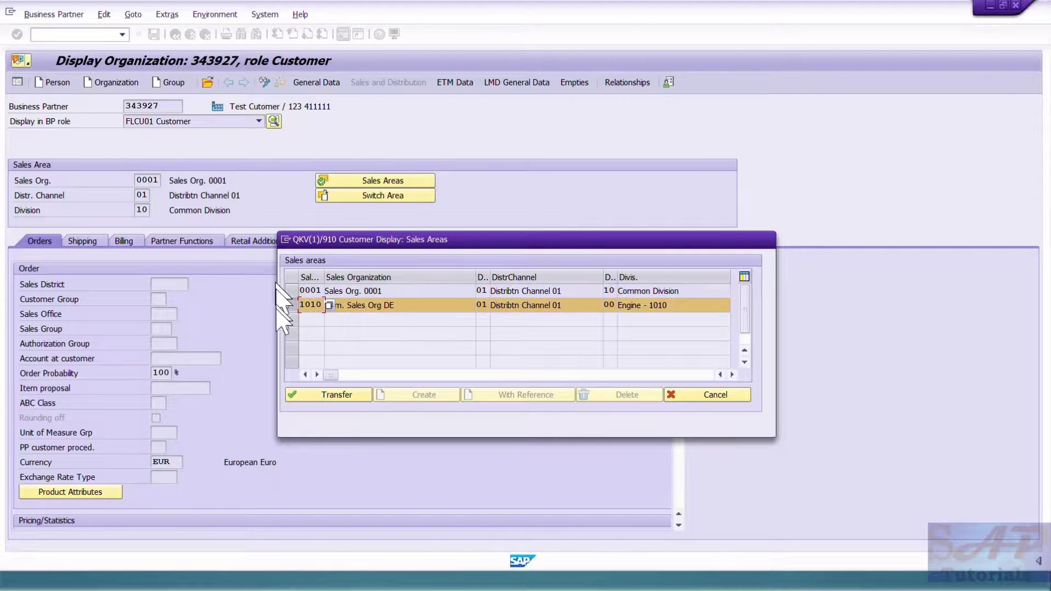
pyautogui.click(706, 395)
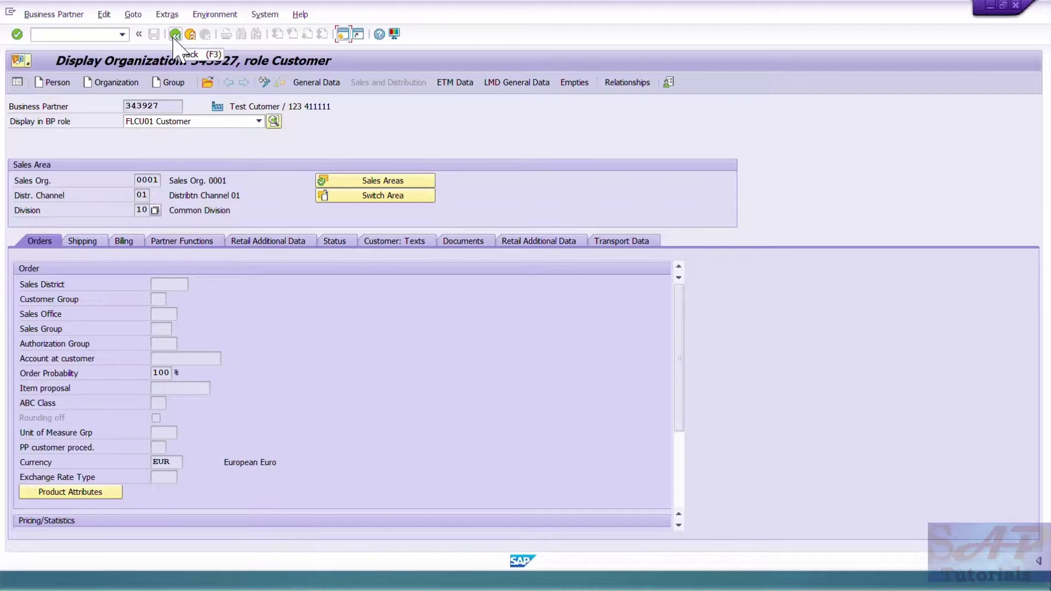
# Leave business partner maintenance and start transaction OBYA for company code clearing.
pyautogui.click(175, 35)
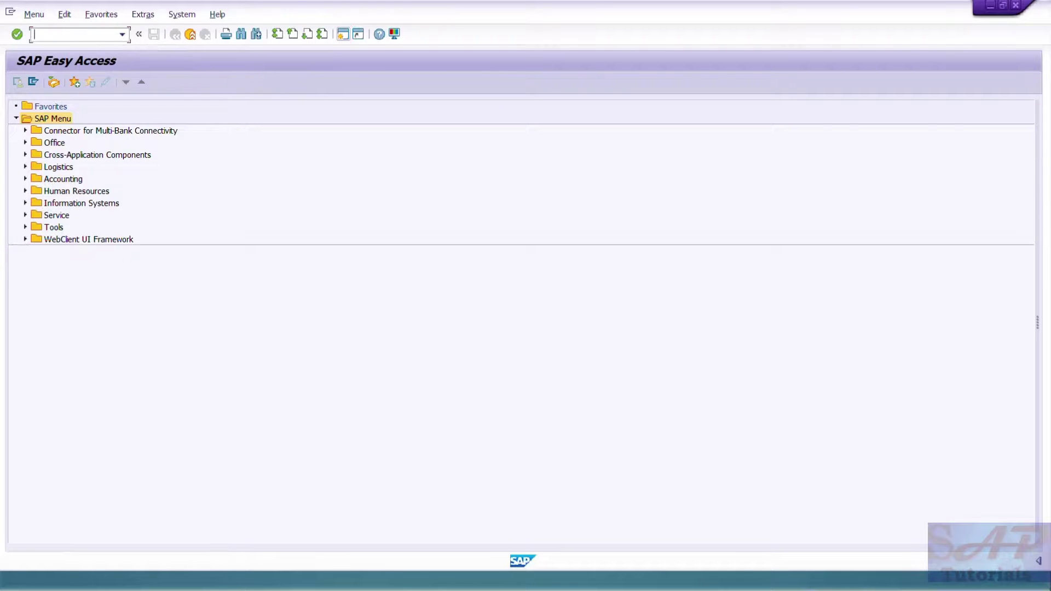
pyautogui.write('OBYA')
pyautogui.press('Return')
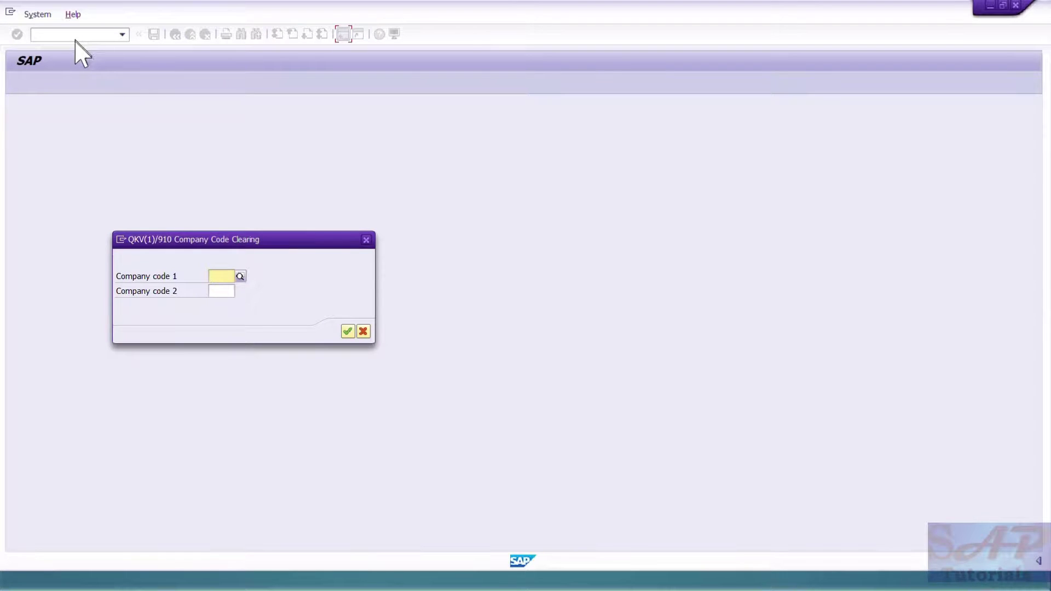
pyautogui.click(366, 239)
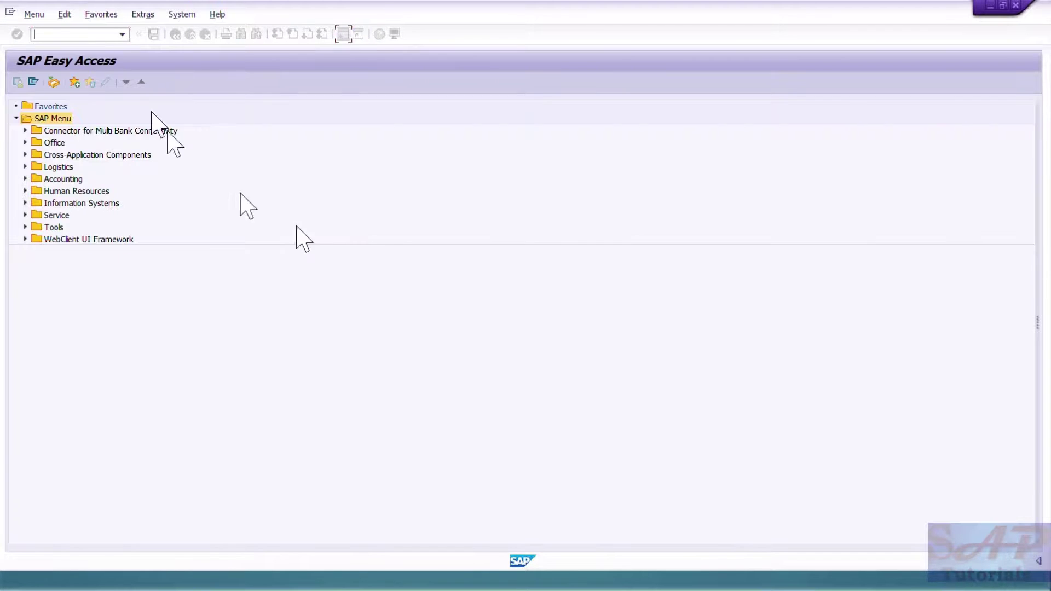
pyautogui.click(122, 35)
pyautogui.click(44, 45)
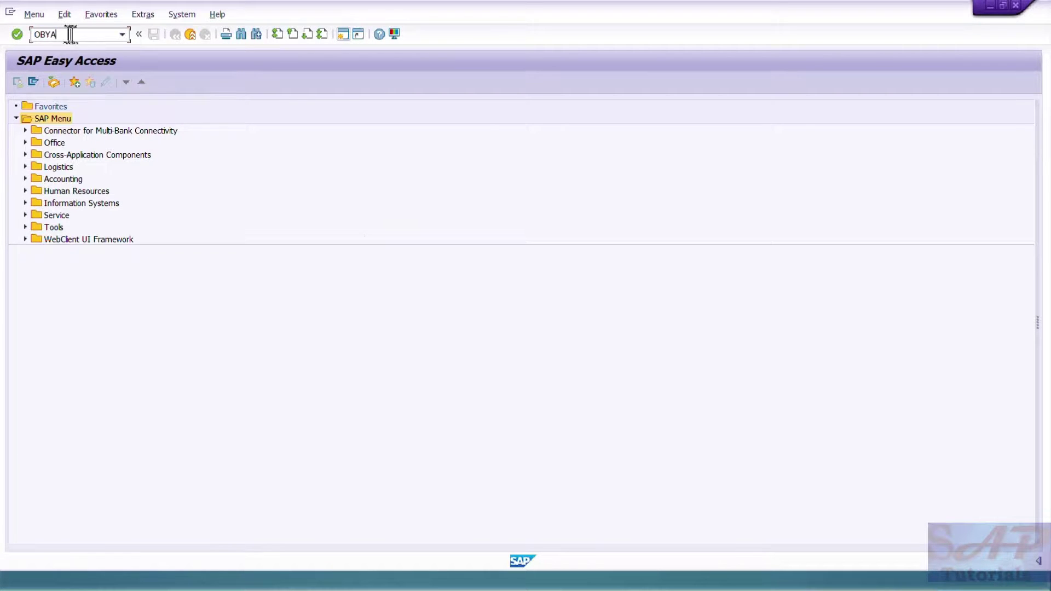
pyautogui.click(20, 35)
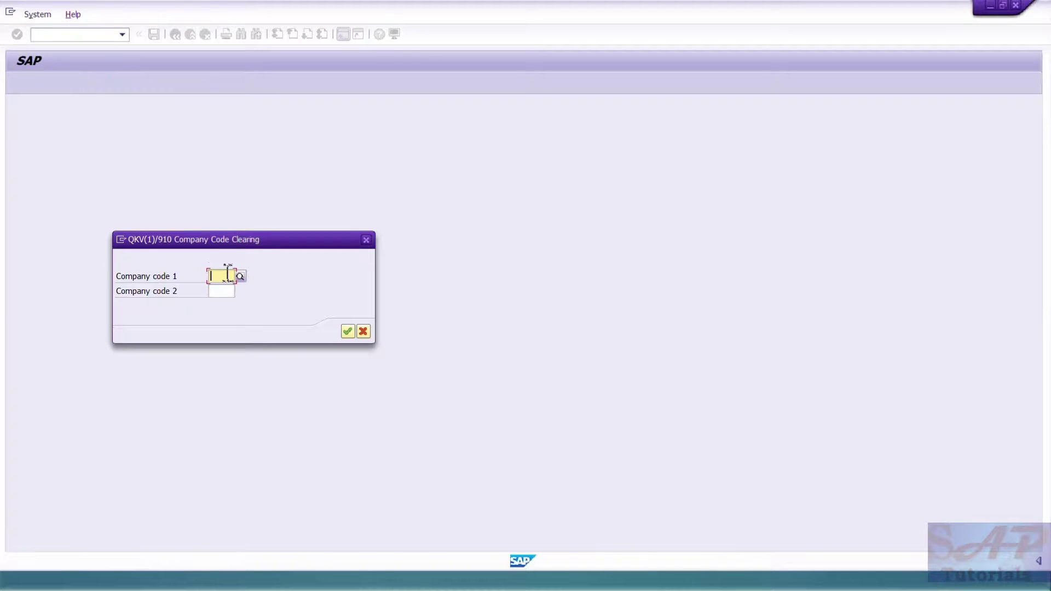
# Open the clearing account configuration between company codes 0001 and 1010.
pyautogui.write('0001')
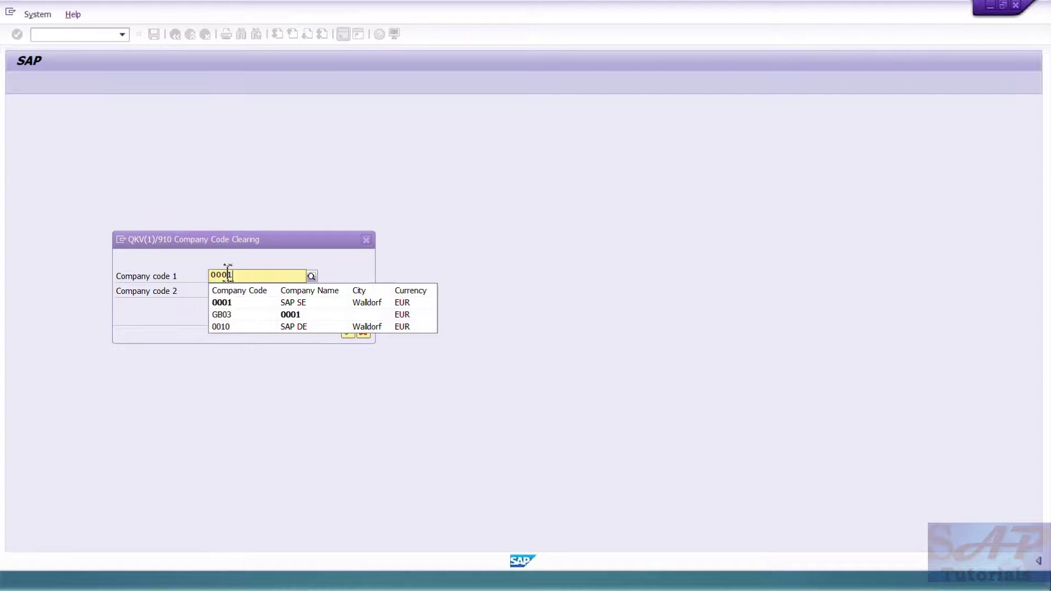
pyautogui.press('Tab')
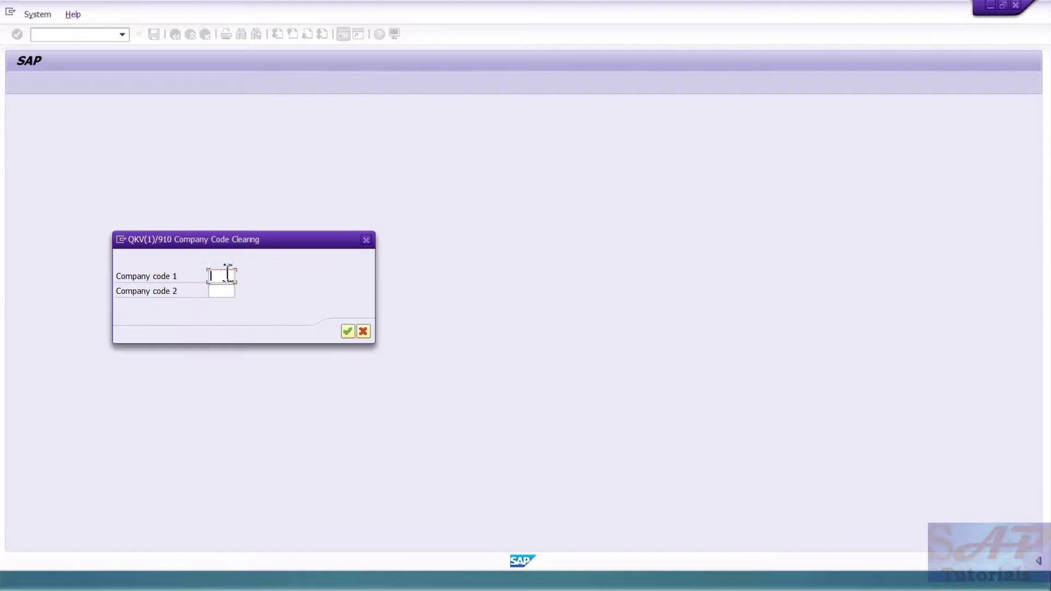
pyautogui.write('1010')
pyautogui.press('Return')
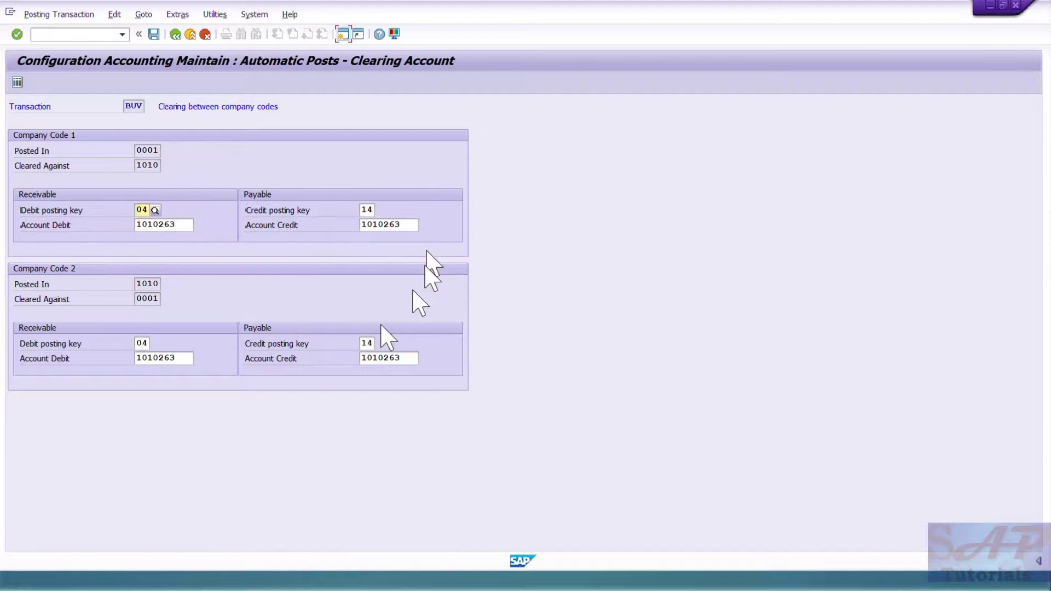
# Compare the debit clearing accounts of both company codes with the customer number in the Notepad notes.
pyautogui.click(82, 225)
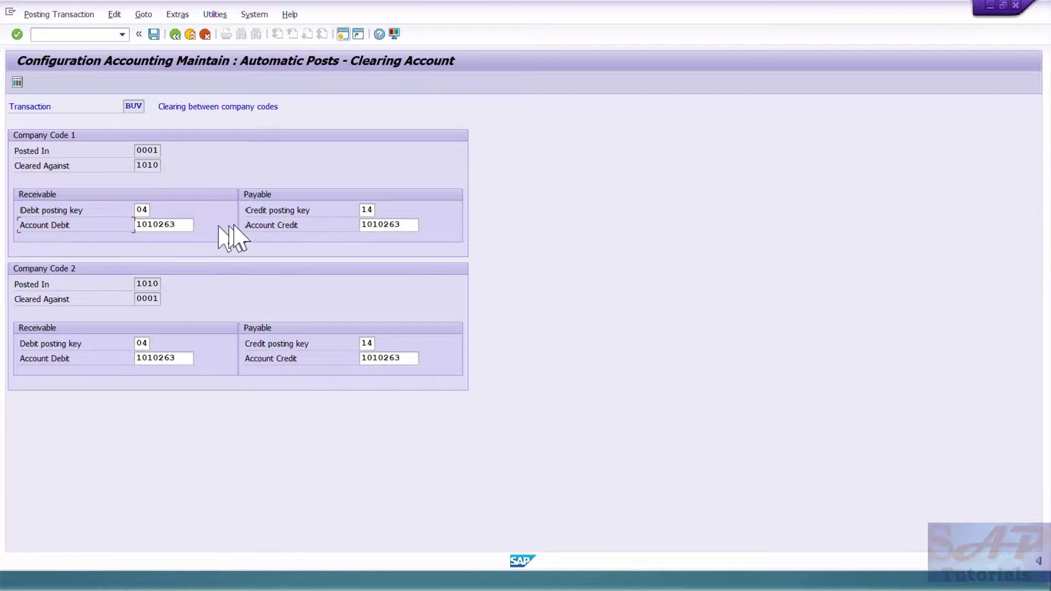
pyautogui.moveTo(186, 225); pyautogui.dragTo(126, 226)
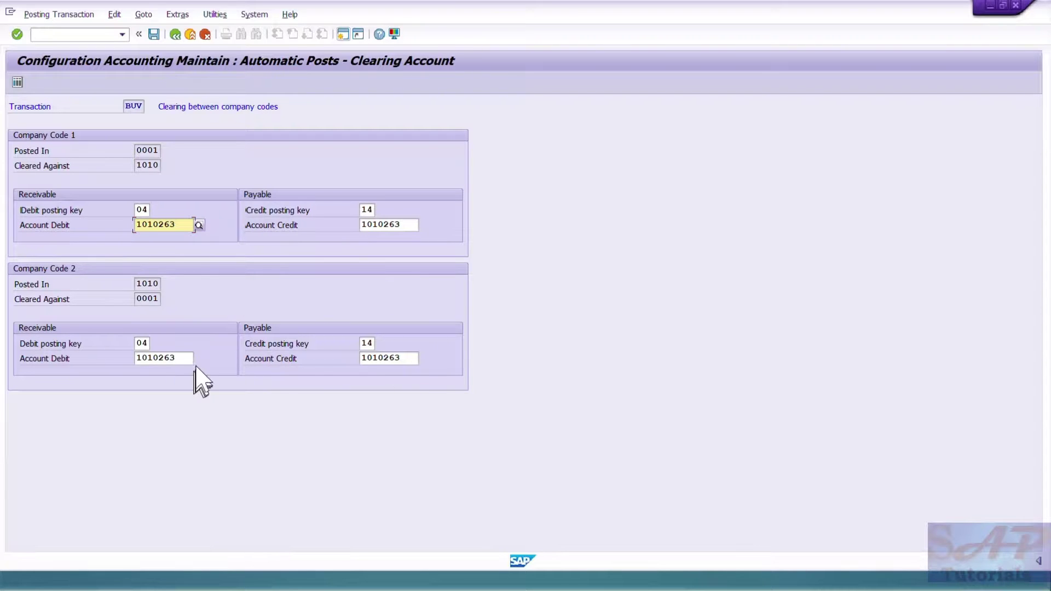
pyautogui.moveTo(187, 358); pyautogui.dragTo(111, 359)
pyautogui.click(111, 359)
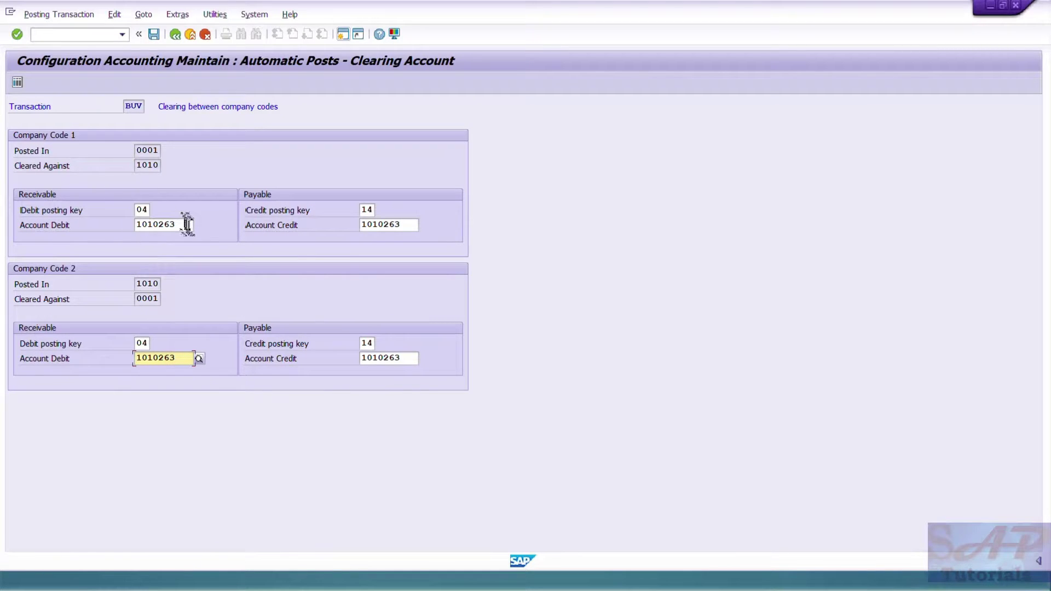
pyautogui.click(180, 229)
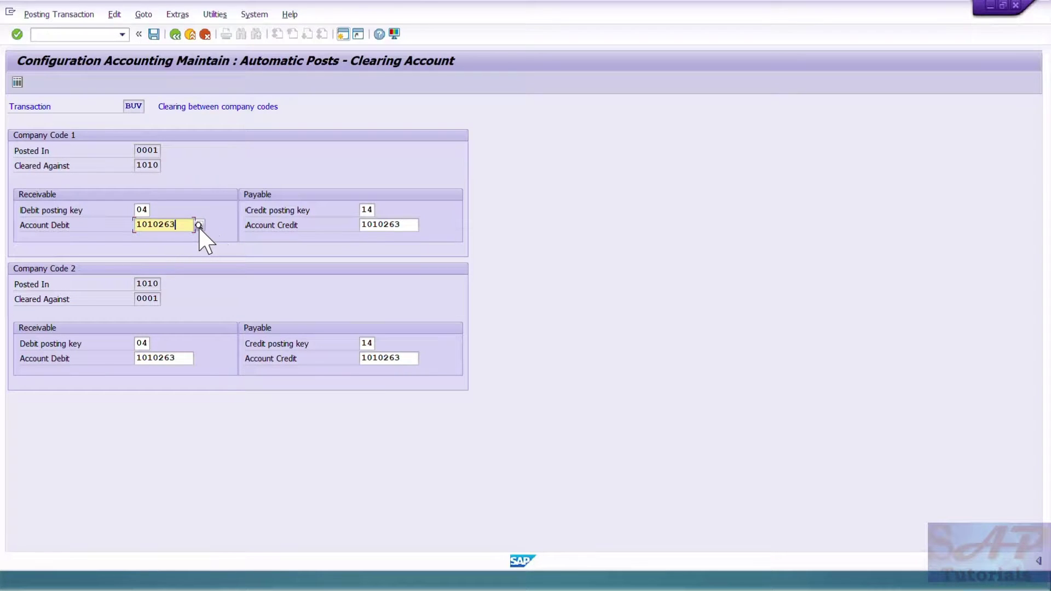
pyautogui.hotkey('alt', 'Tab')
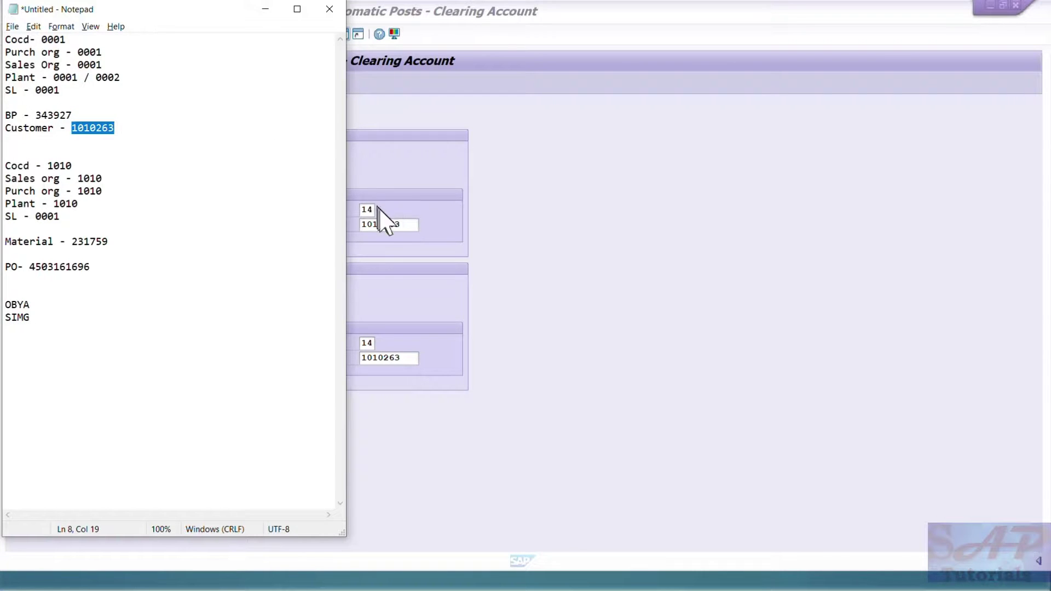
pyautogui.click(383, 176)
pyautogui.click(189, 225)
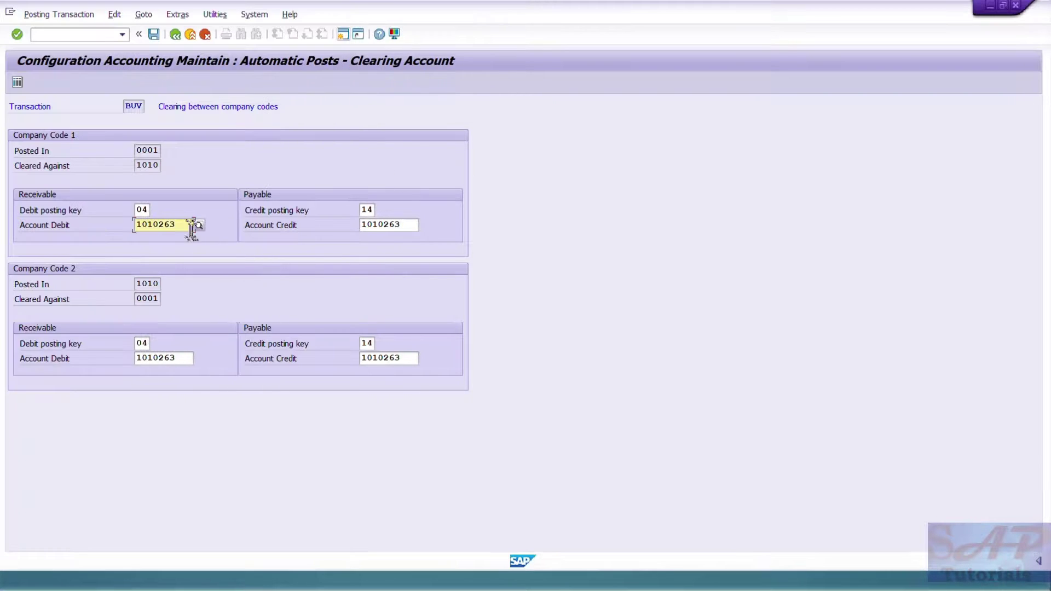
pyautogui.click(138, 225)
pyautogui.moveTo(177, 358); pyautogui.dragTo(141, 358)
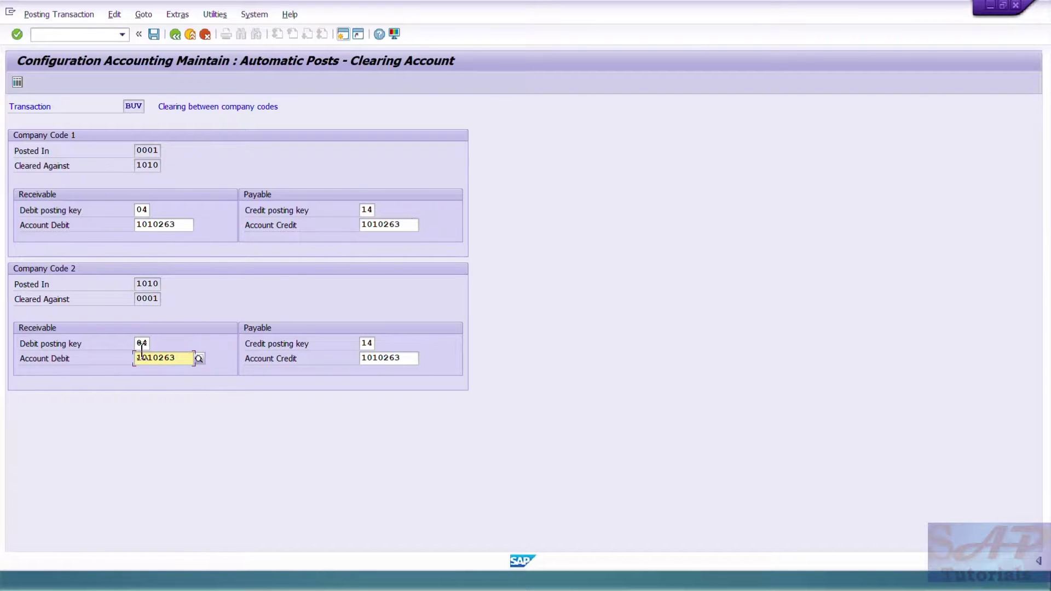
pyautogui.click(187, 225)
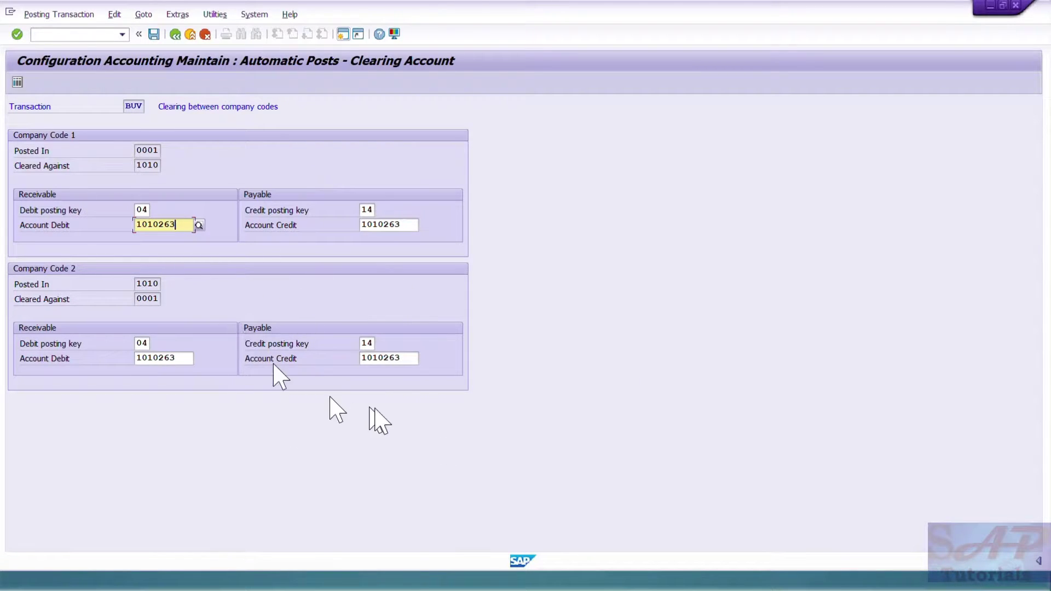
# Examine the debit and credit posting keys of both company codes in the clearing configuration.
pyautogui.click(149, 343)
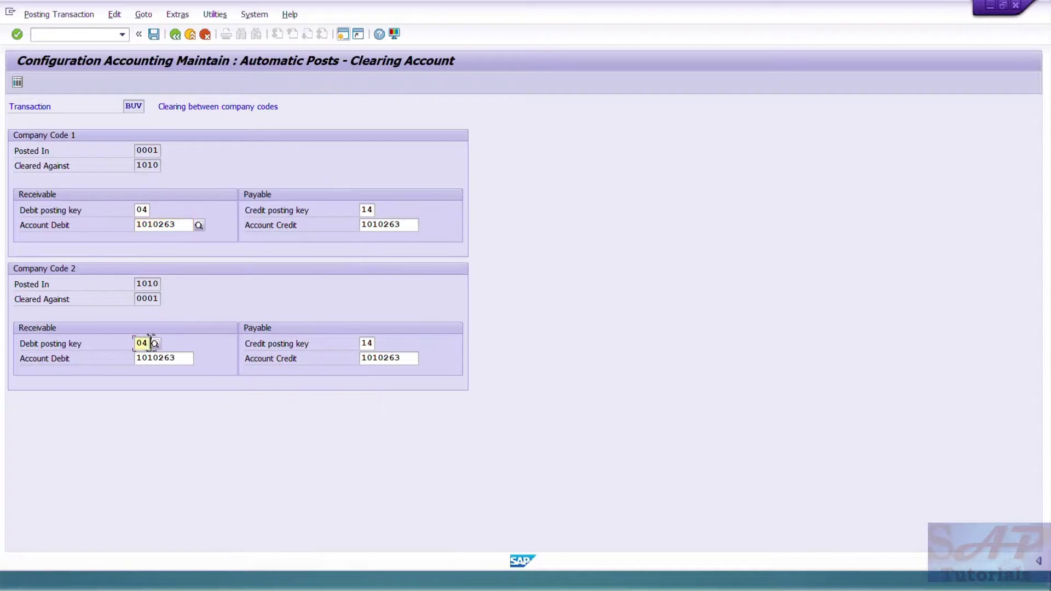
pyautogui.click(372, 343)
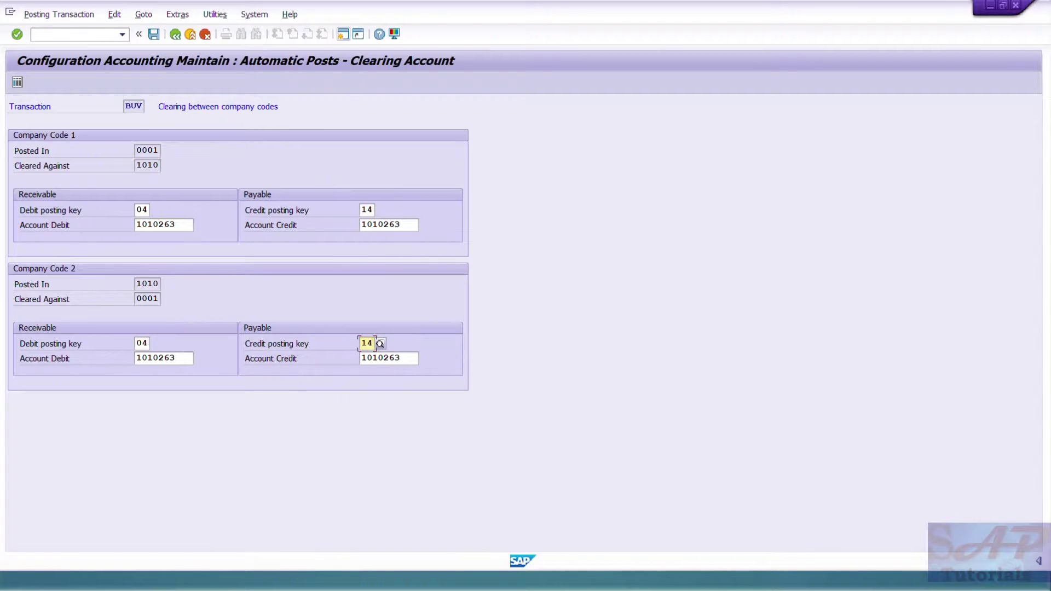
pyautogui.click(362, 209)
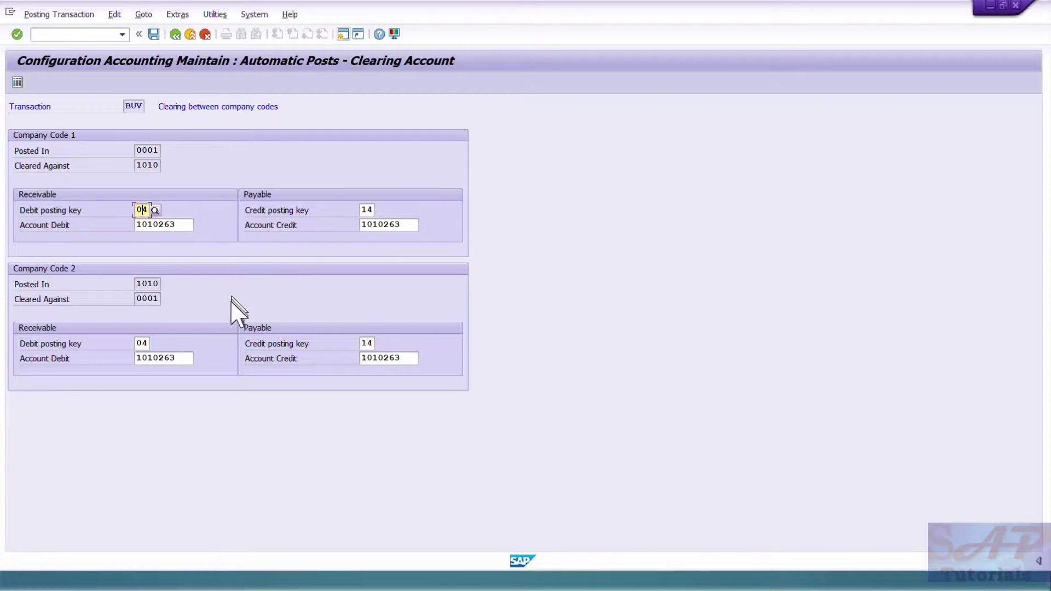
pyautogui.click(123, 34)
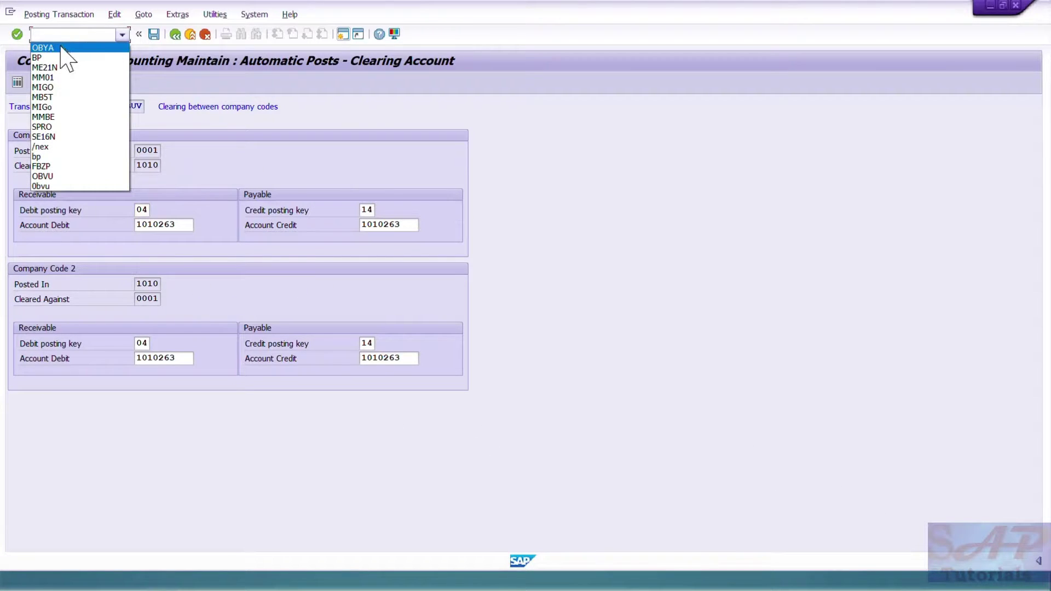
pyautogui.click(598, 172)
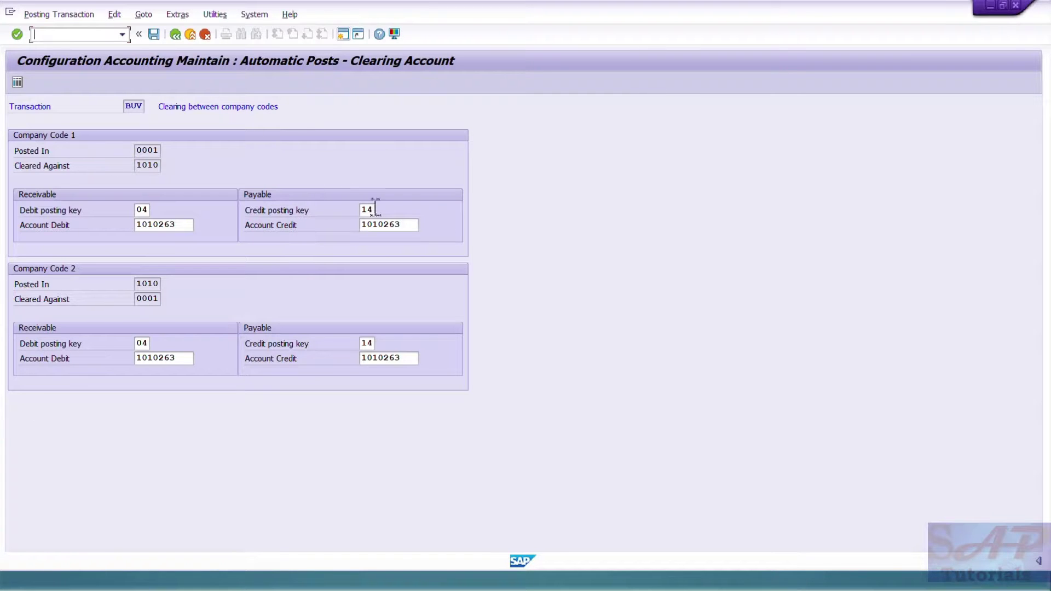
# Leave the clearing account configuration and exit the goods receipt transaction.
pyautogui.click(177, 37)
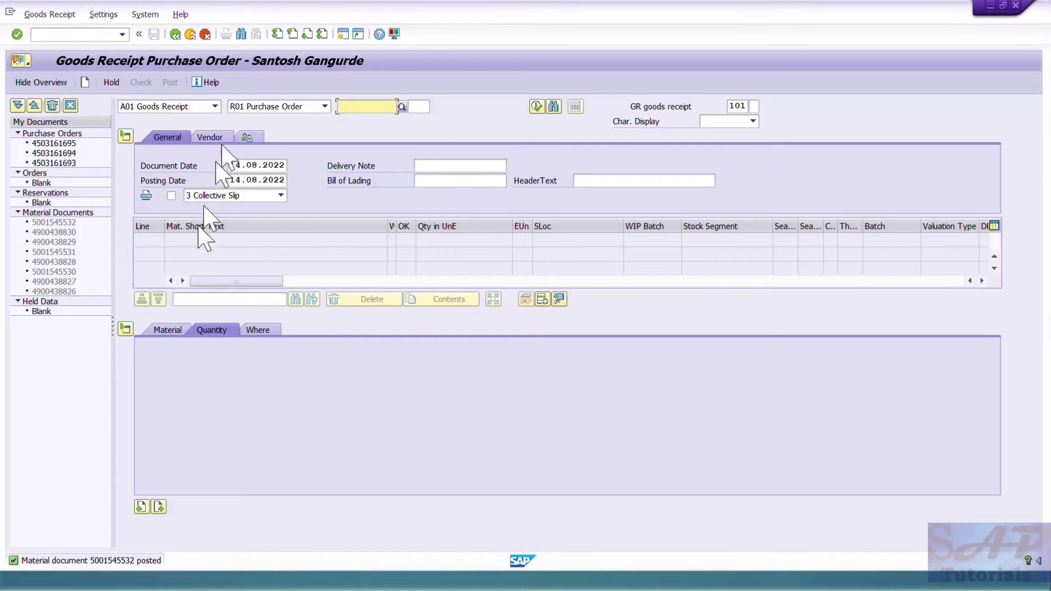
pyautogui.click(176, 35)
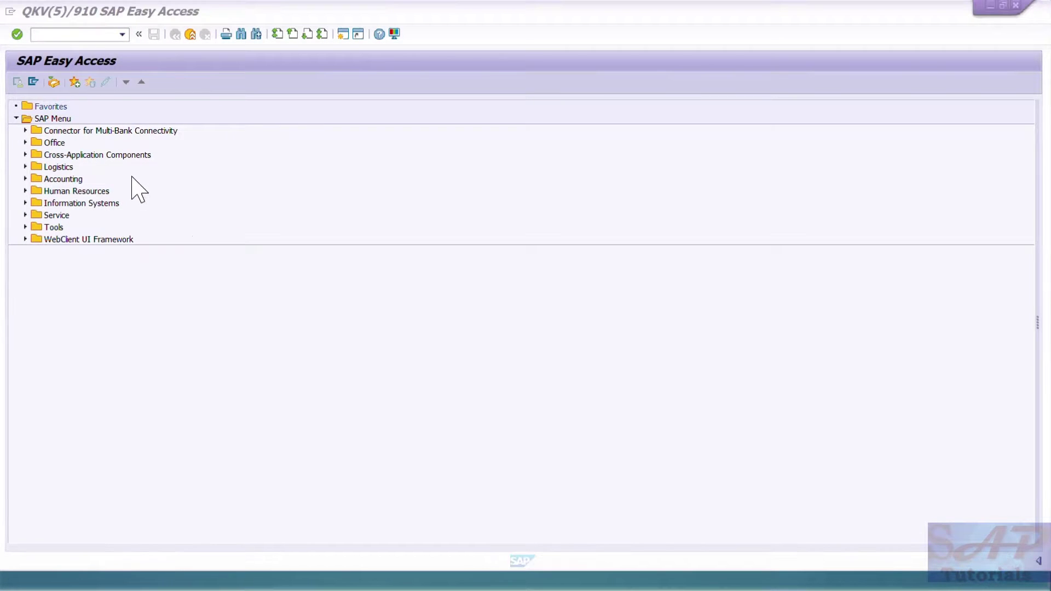
# Copy the purchase order number from the Notepad notes and start the Stock Overview transaction in SAP.
pyautogui.hotkey('alt', 'Tab')
pyautogui.doubleClick(60, 267)
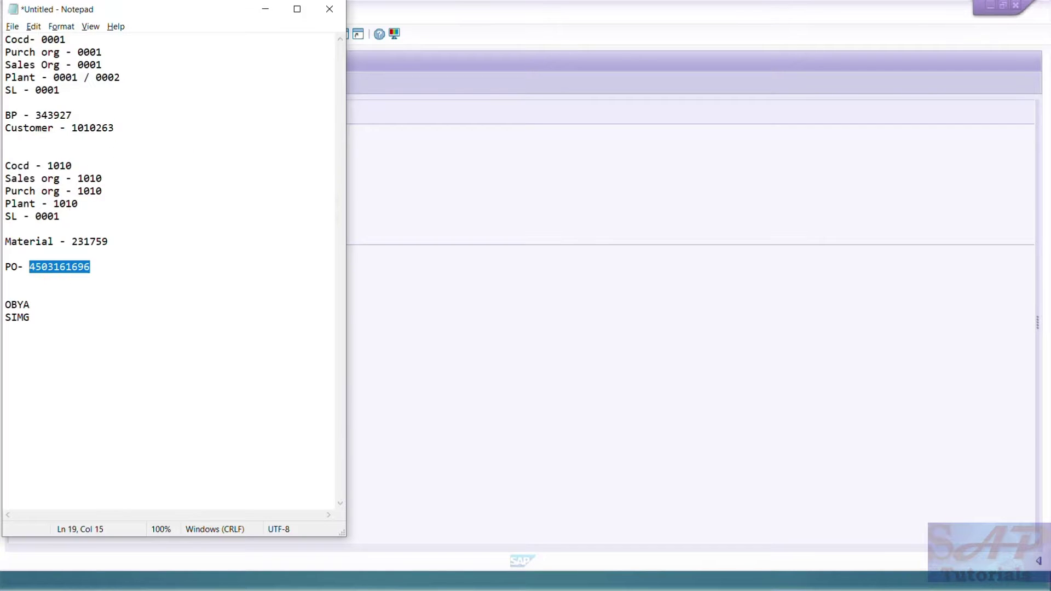
pyautogui.hotkey('alt', 'Tab')
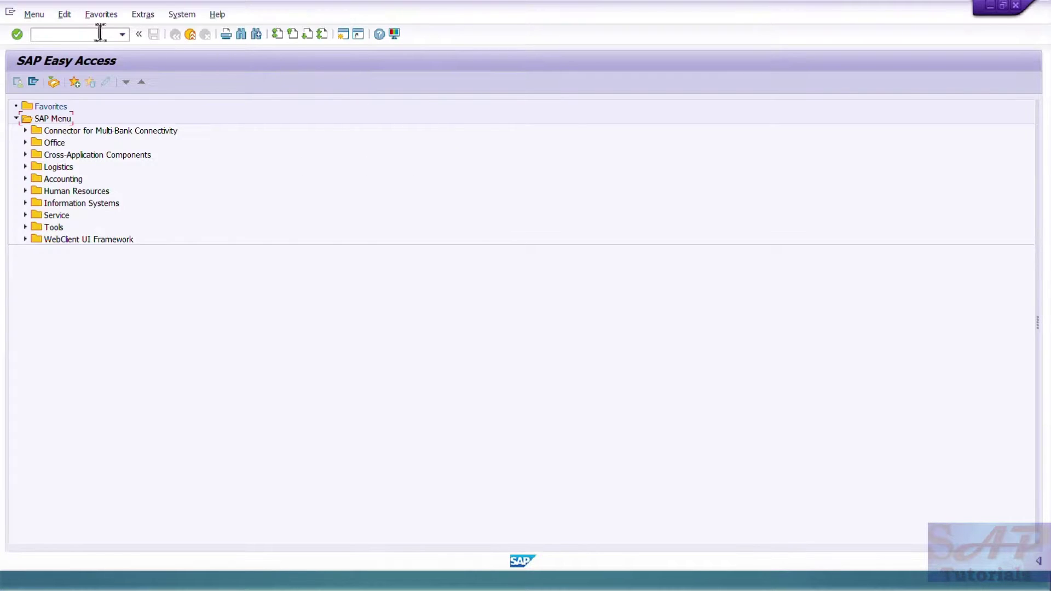
pyautogui.press('Return')
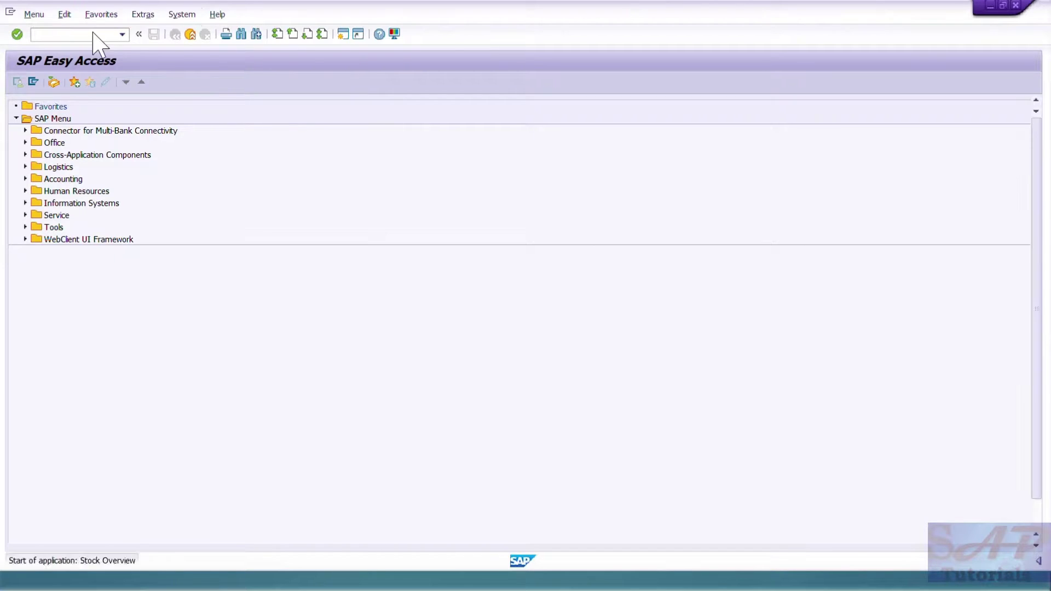
# Display the stock overview for material 231759 and examine the unrestricted-use stock of plant 0001 and its storage location.
pyautogui.click(17, 82)
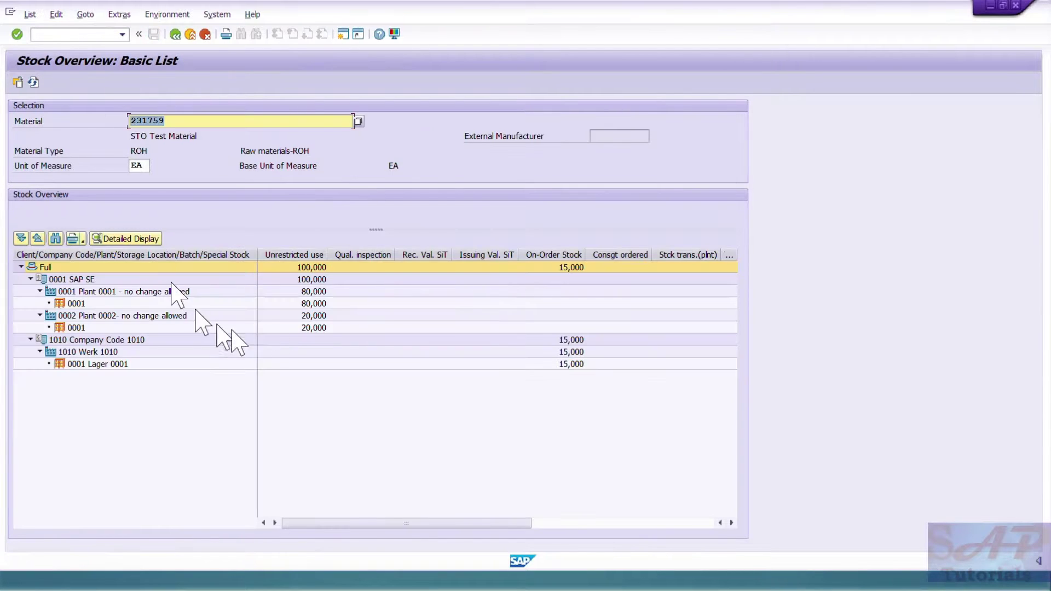
pyautogui.click(300, 292)
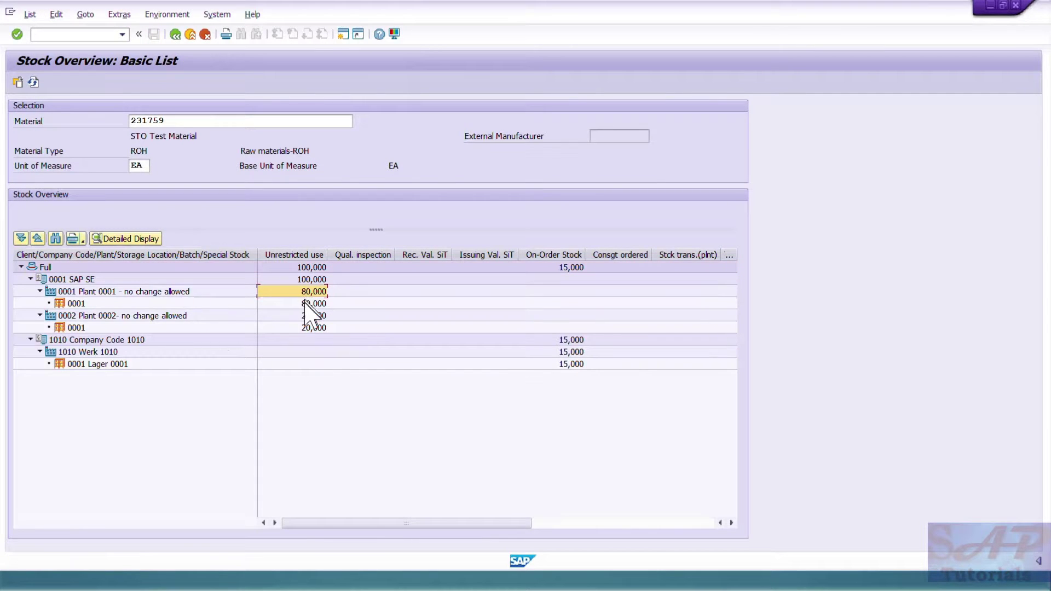
pyautogui.click(305, 302)
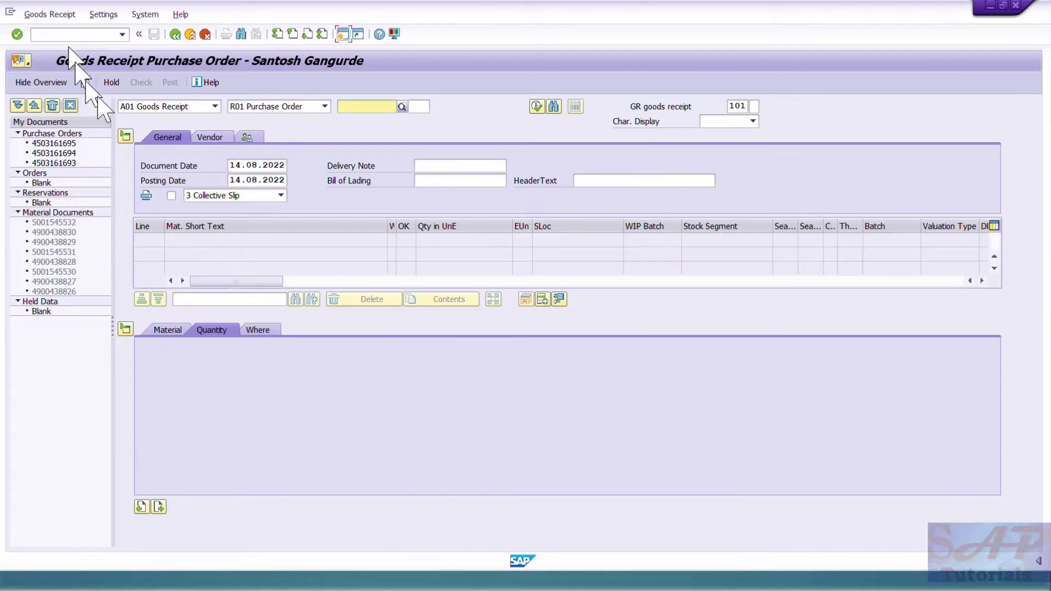
# Set the MIGO transaction to A07 Goods Issue and load the stock transport order using the copied purchase order number.
pyautogui.click(214, 106)
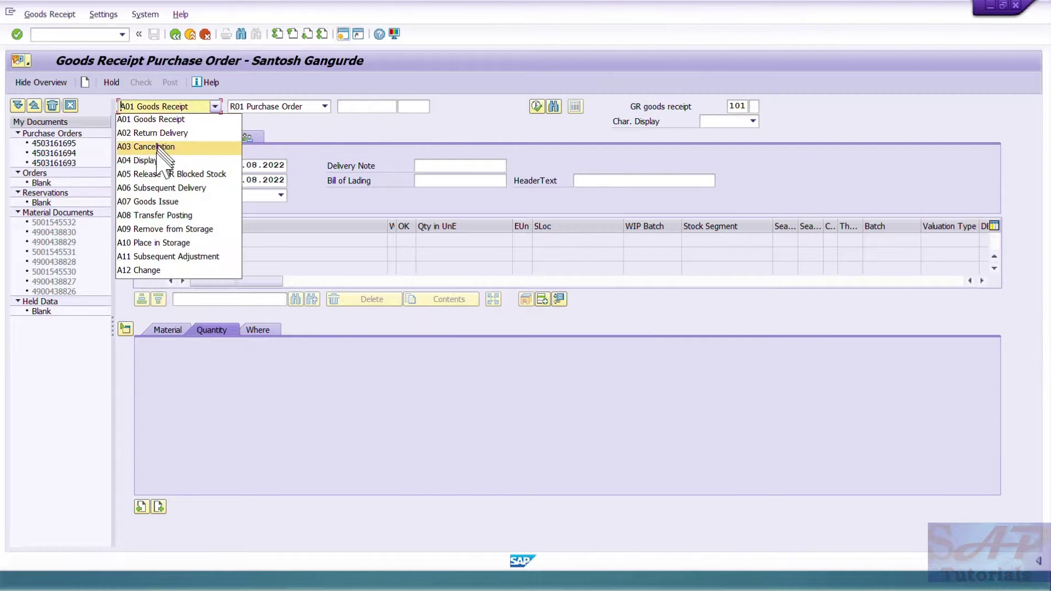
pyautogui.click(146, 201)
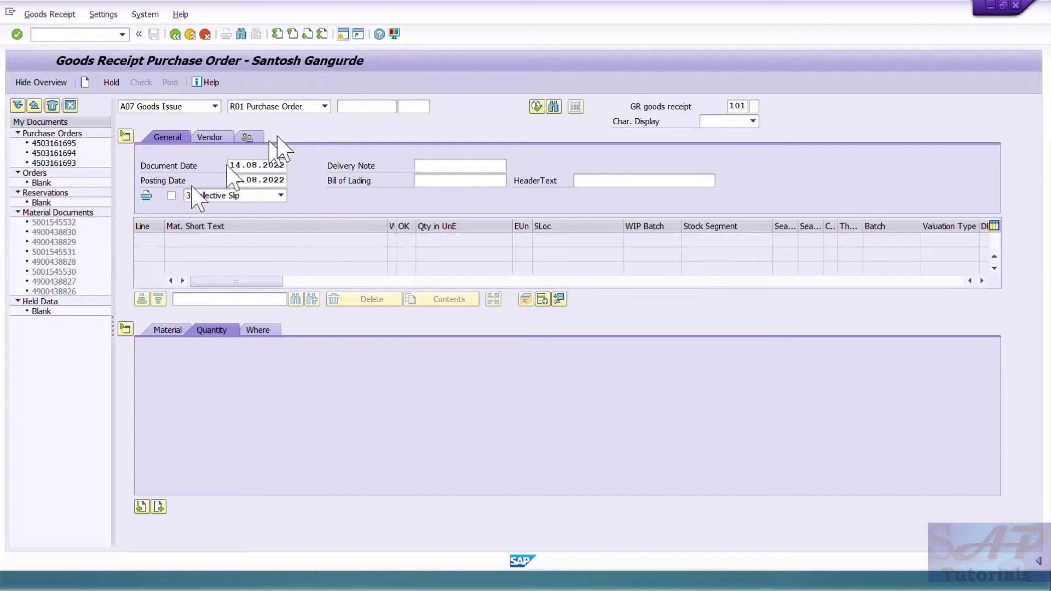
pyautogui.click(355, 108)
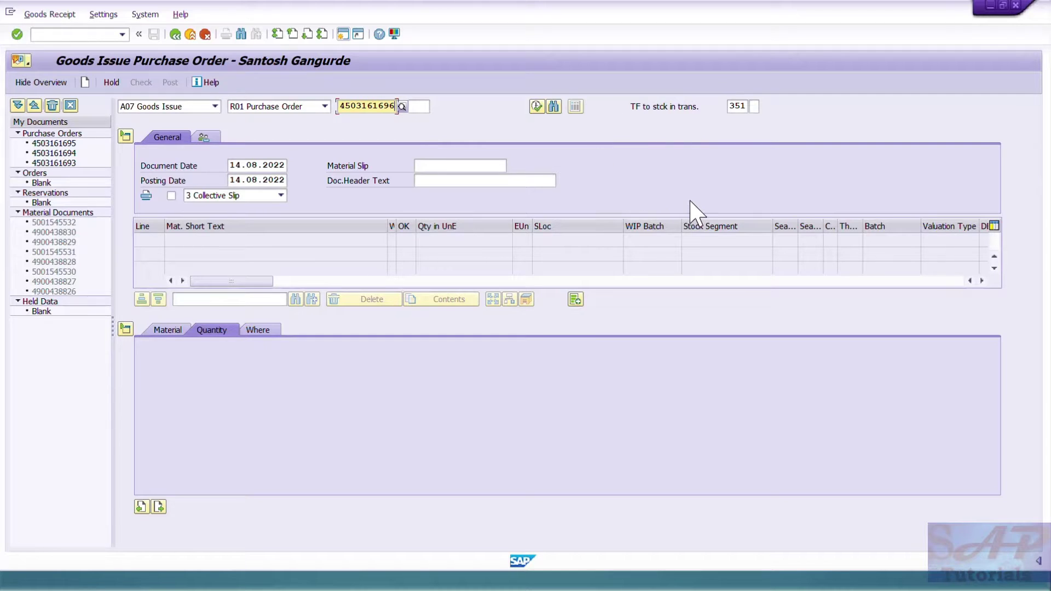
pyautogui.press('Return')
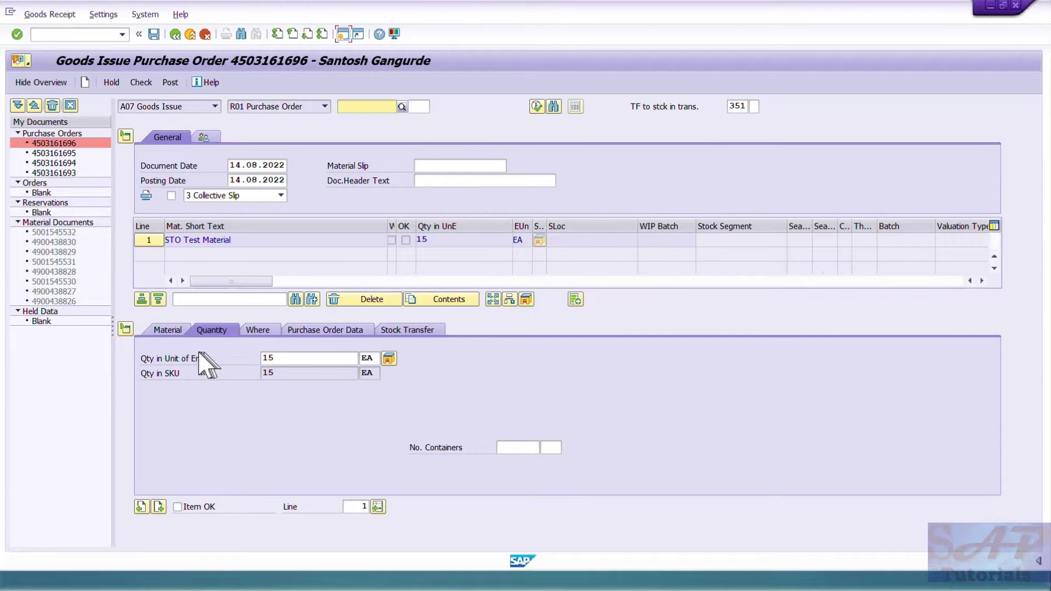
# Mark the goods issue item as OK and set its issuing storage location to 0001.
pyautogui.click(177, 507)
pyautogui.click(165, 330)
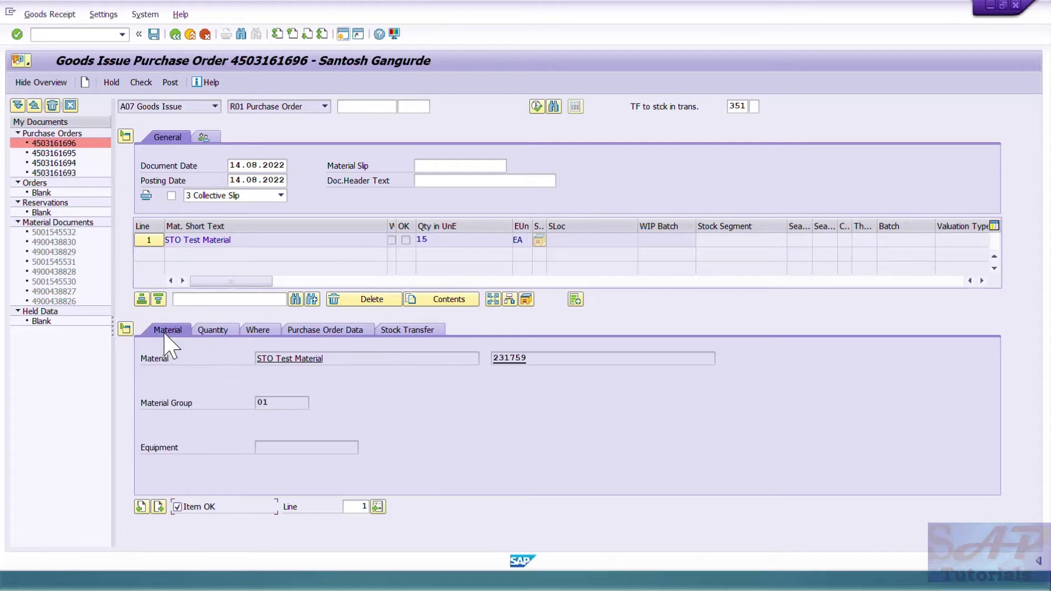
pyautogui.click(257, 331)
pyautogui.click(308, 403)
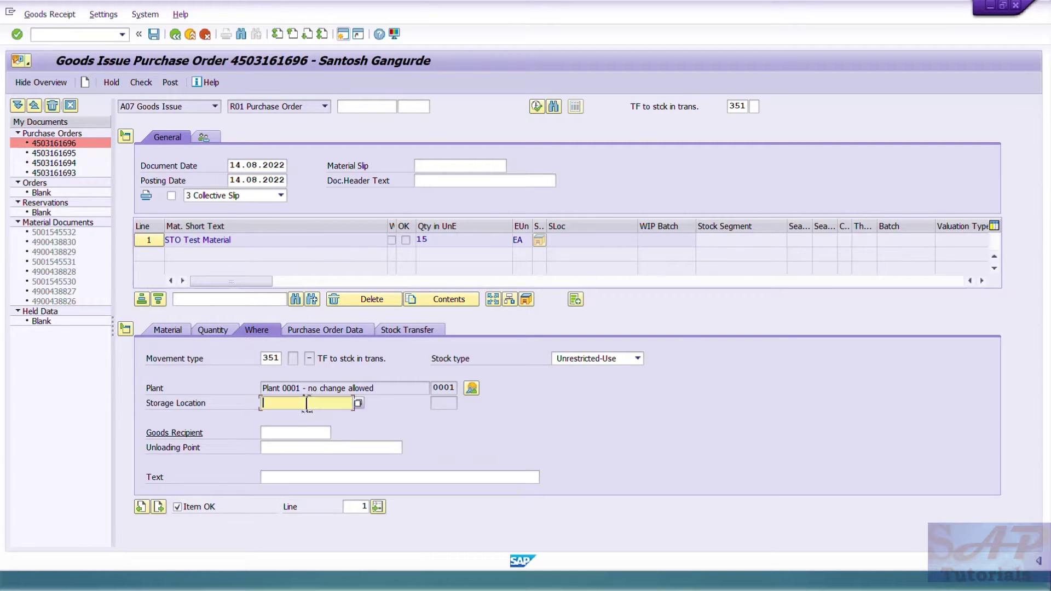
pyautogui.write('0001')
pyautogui.press('Return')
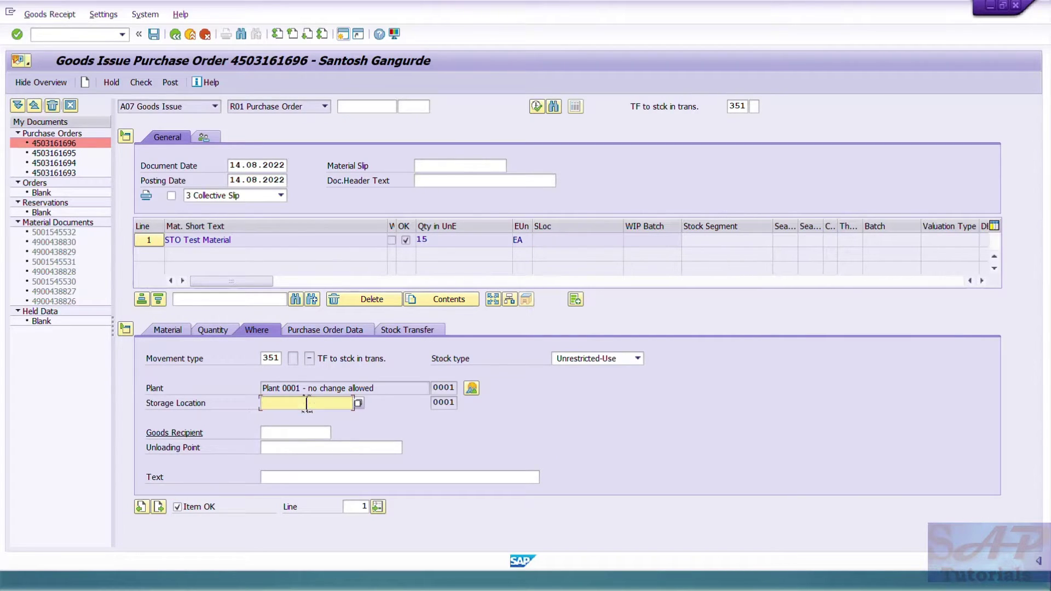
# Review the item's purchase order and stock transfer details, run the document check and post the goods issue.
pyautogui.click(324, 330)
pyautogui.click(428, 329)
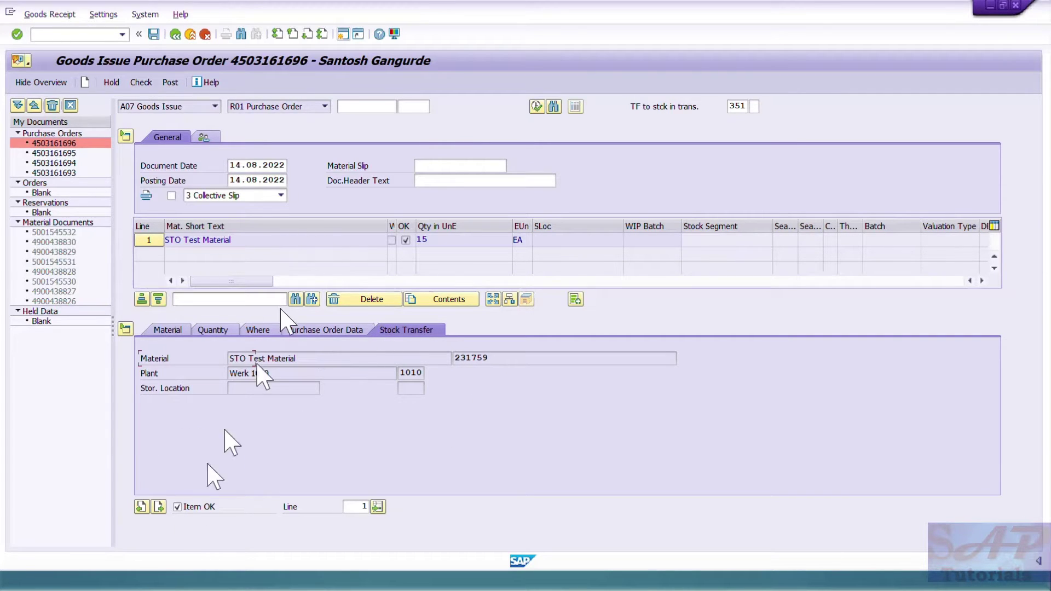
pyautogui.click(142, 83)
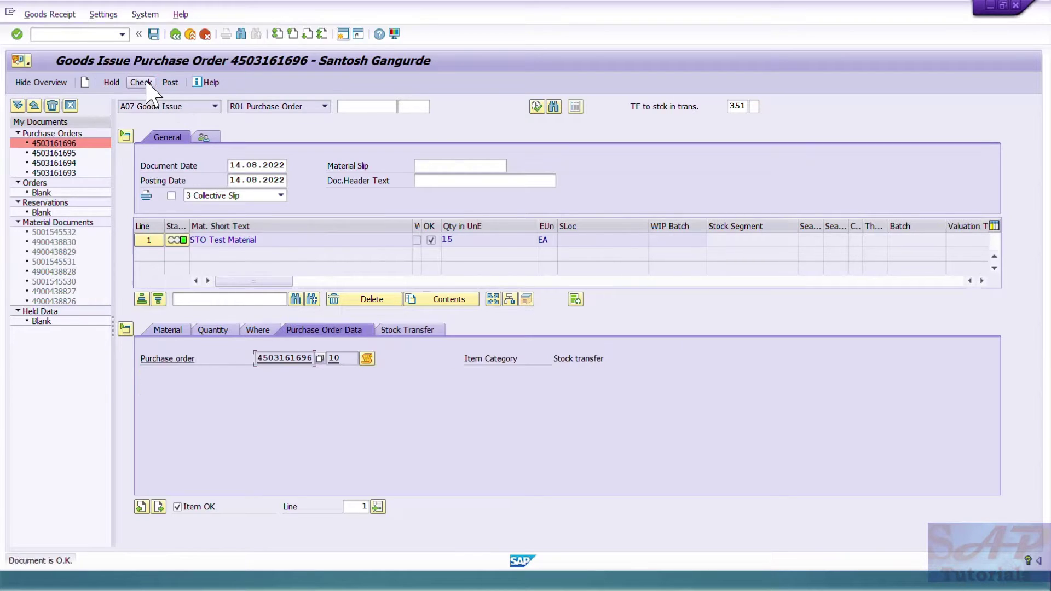
pyautogui.click(154, 34)
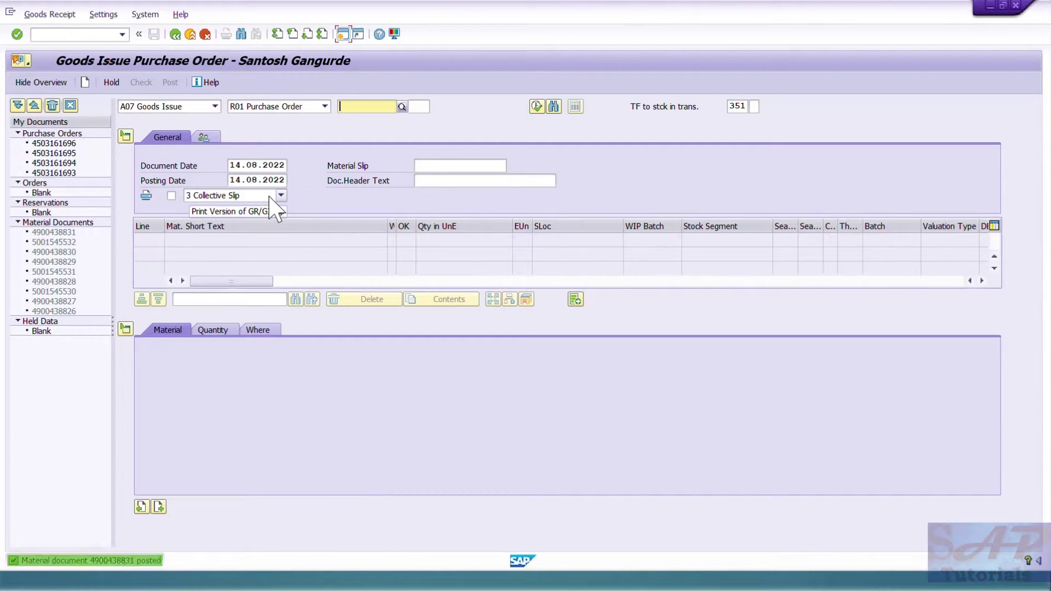
# Leave the goods issue transaction and run the Display Stock in Transit report for material 231759, then exit the report.
pyautogui.click(175, 35)
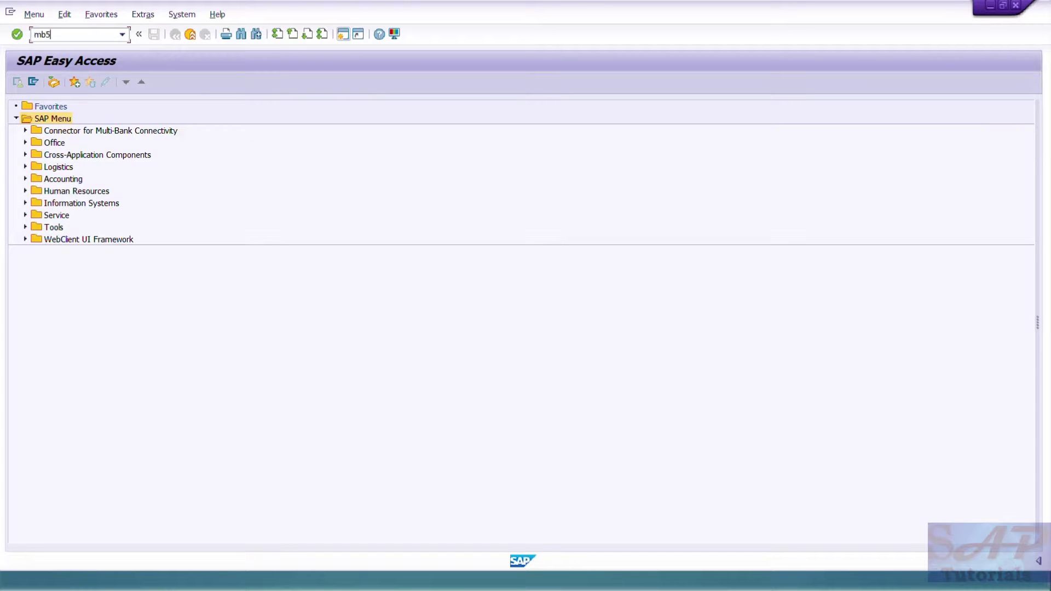
pyautogui.press('Return')
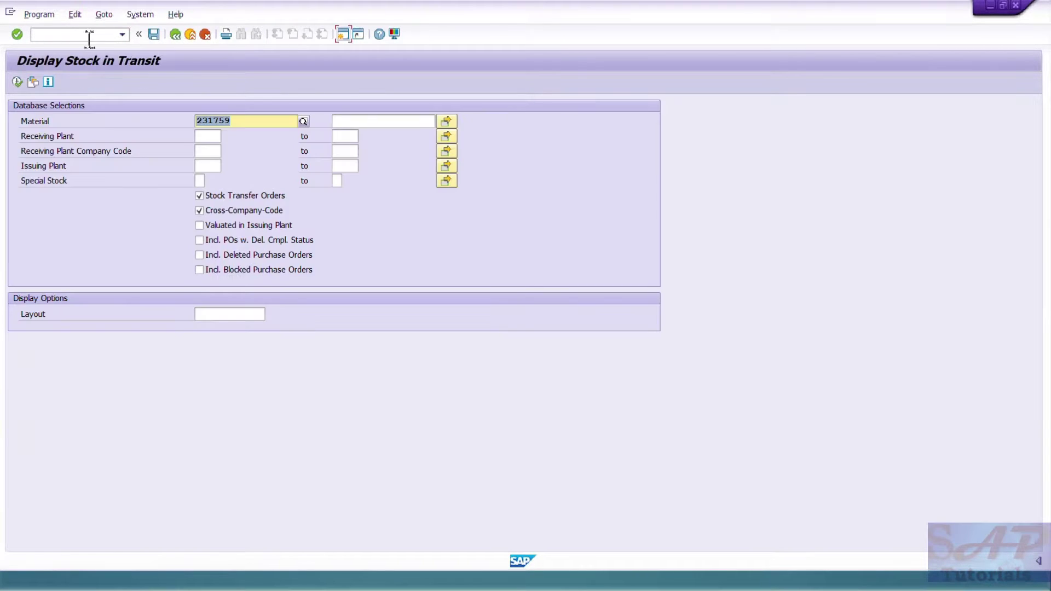
pyautogui.click(17, 82)
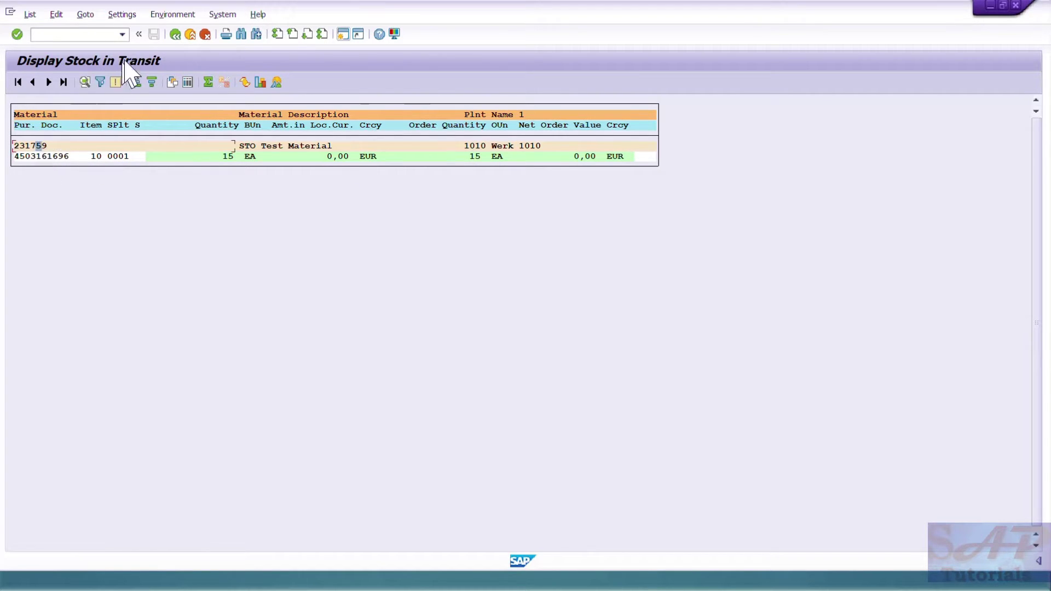
pyautogui.click(176, 35)
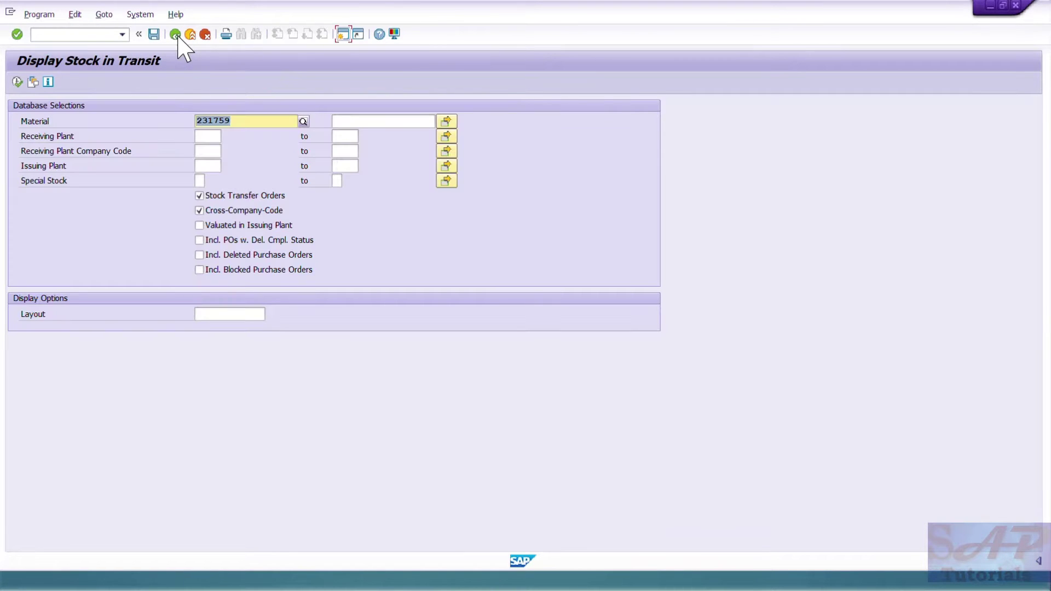
pyautogui.click(176, 35)
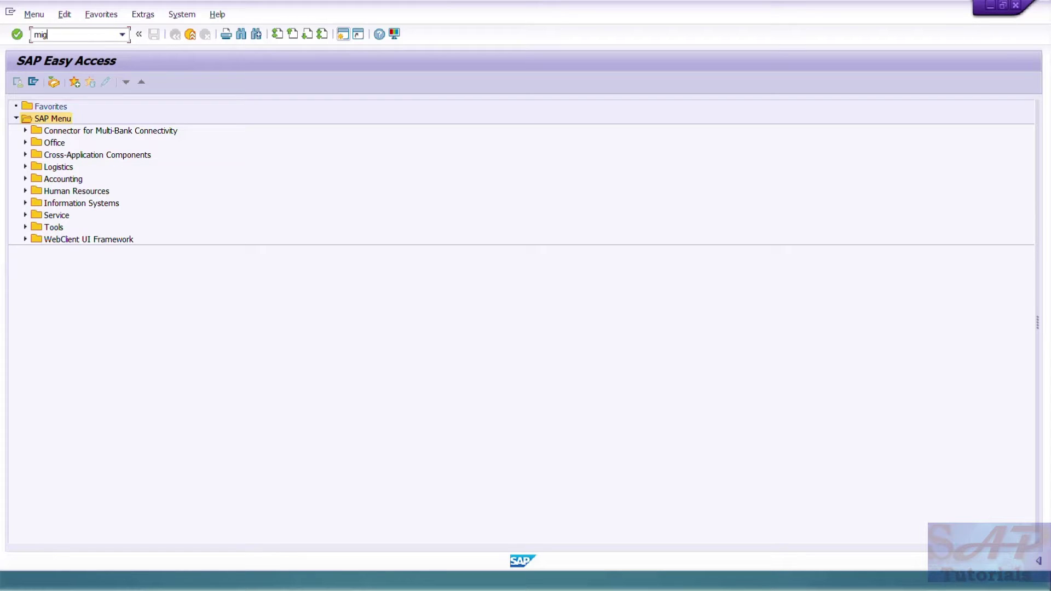
# Start the MIGO transaction, set it to A01 Goods Receipt and load the same stock transport order.
pyautogui.press('Return')
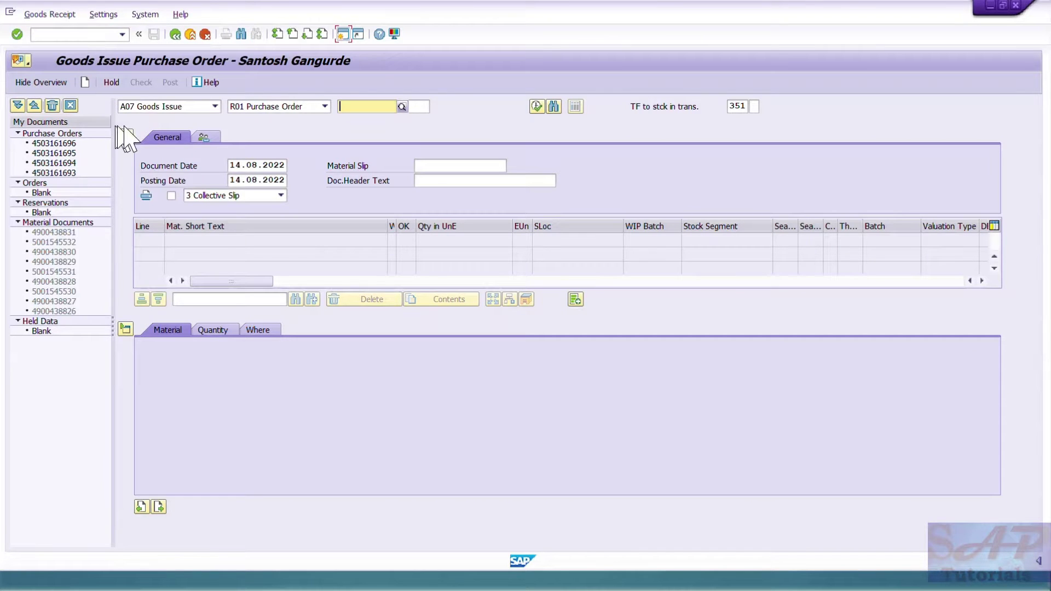
pyautogui.click(164, 106)
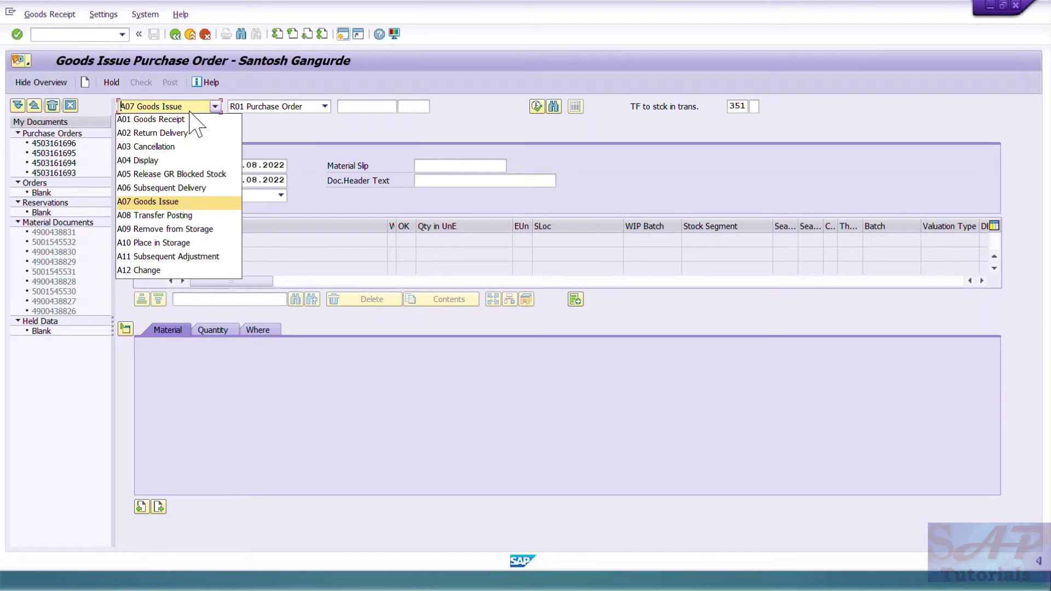
pyautogui.click(156, 118)
pyautogui.click(368, 106)
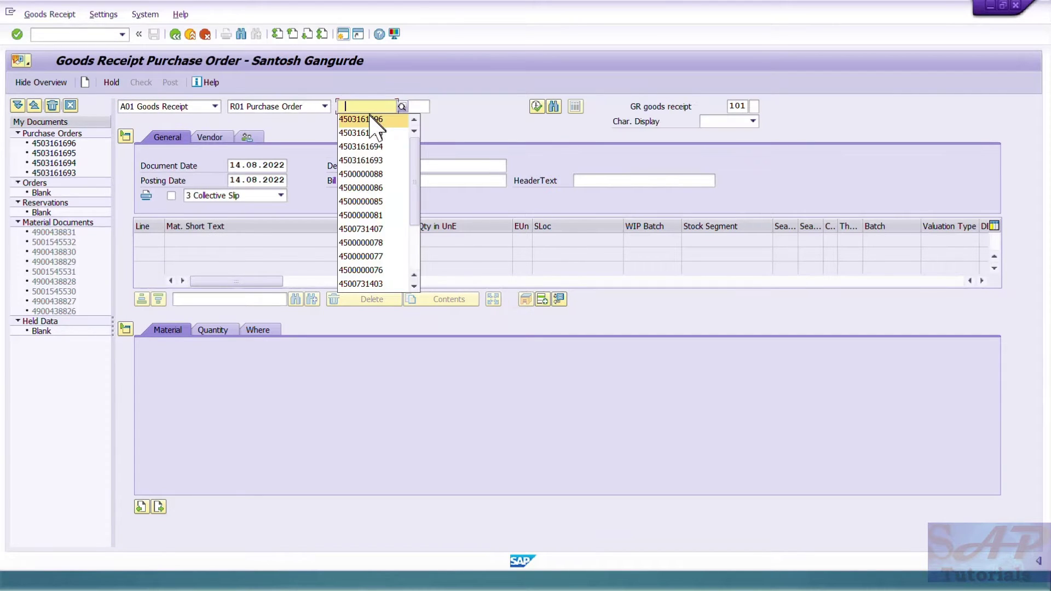
pyautogui.click(376, 116)
pyautogui.press('Return')
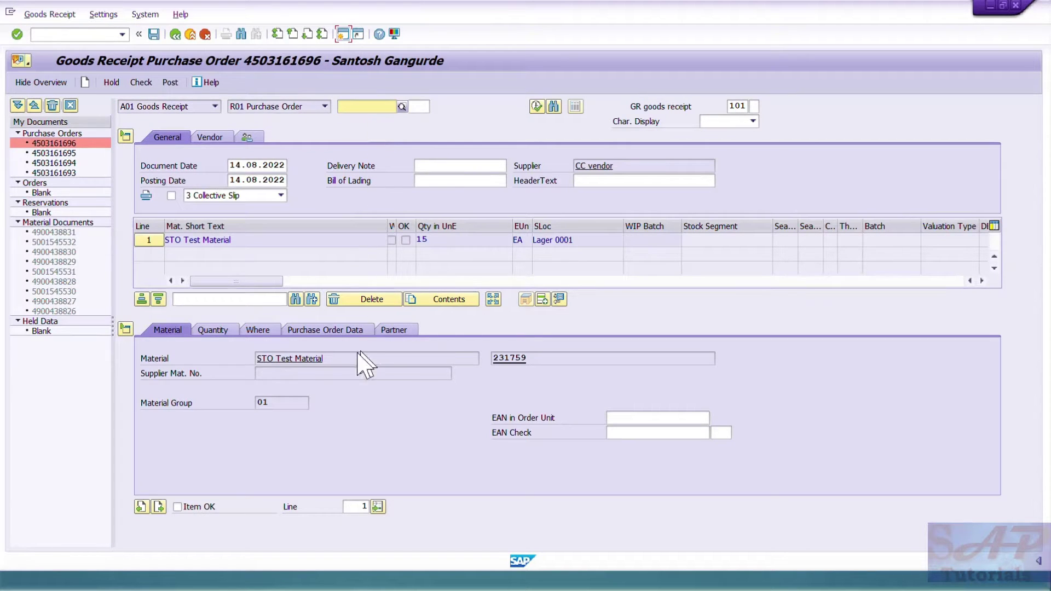
# Set the goods receipt item's delivery note quantity to 15 EA and mark the item as OK.
pyautogui.click(211, 330)
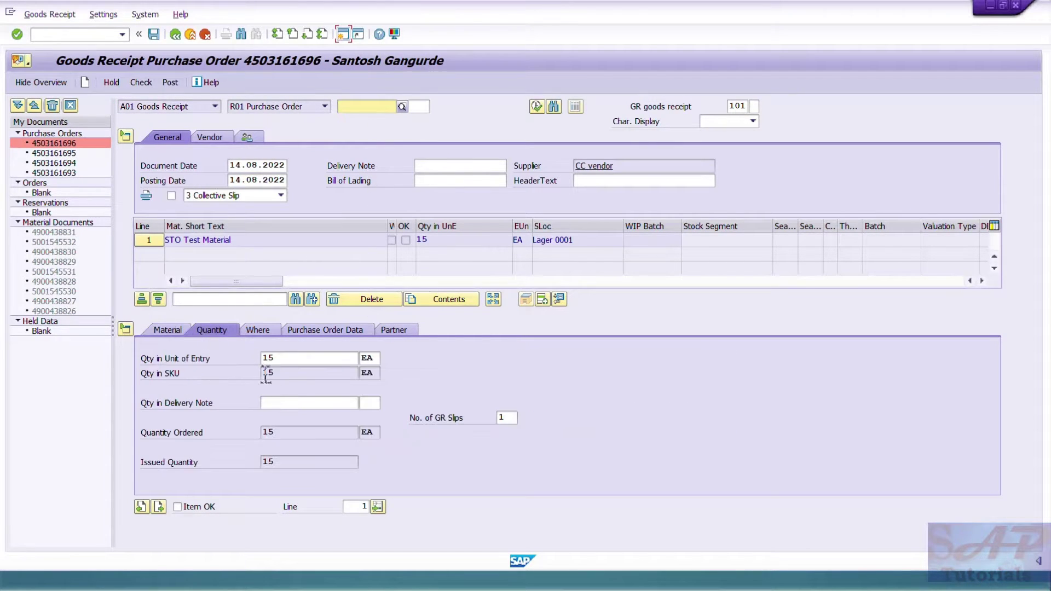
pyautogui.click(287, 402)
pyautogui.press('Escape')
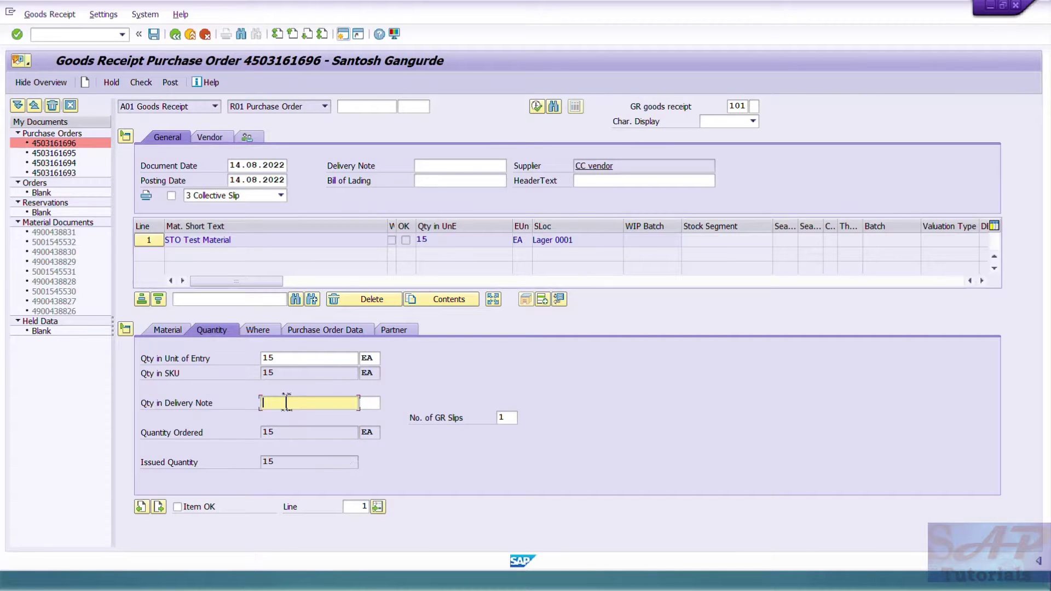
pyautogui.press('Tab')
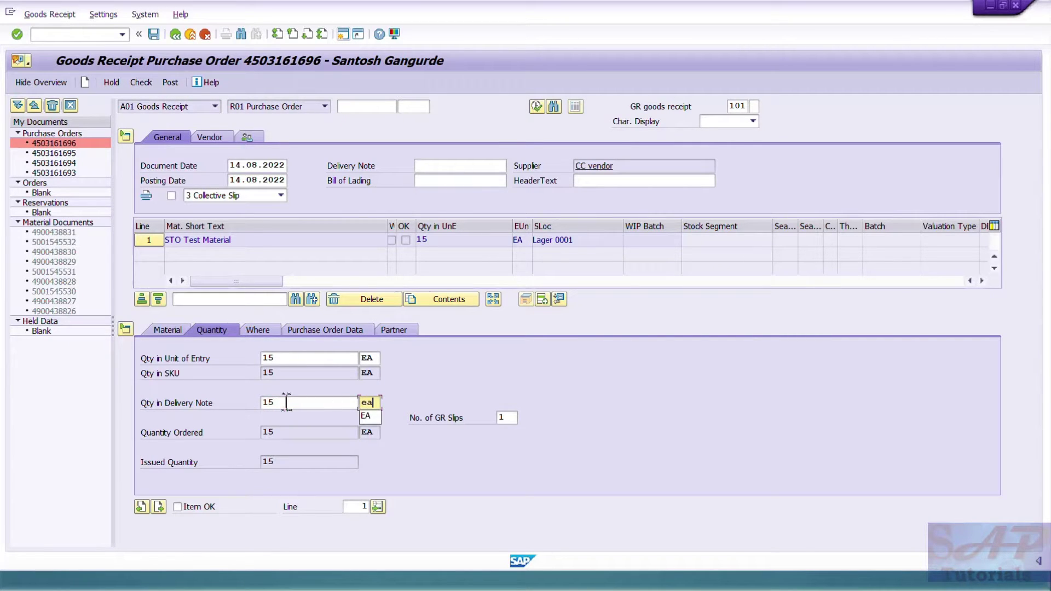
pyautogui.press('Escape')
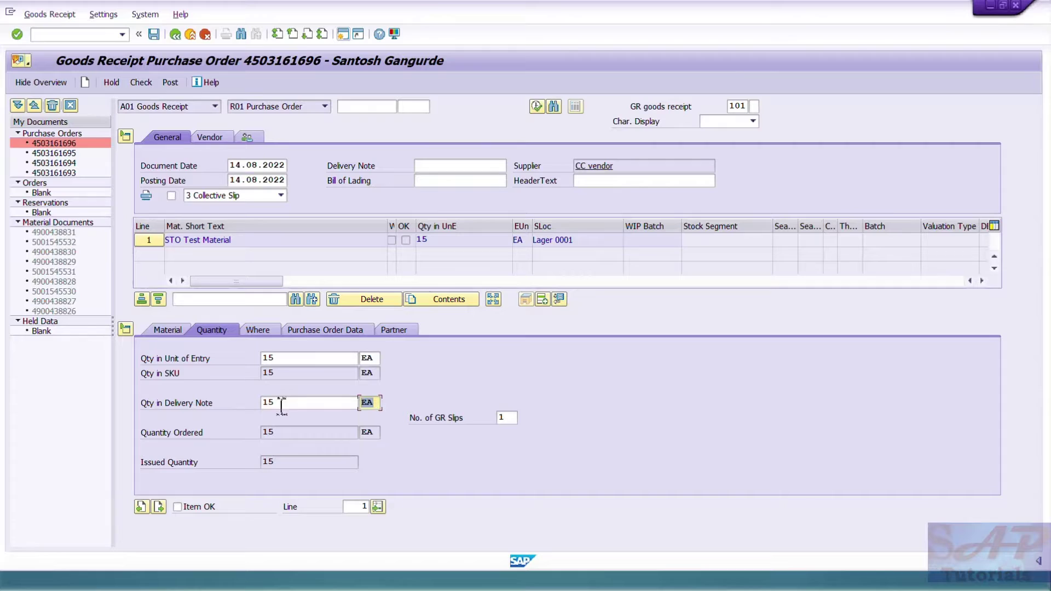
pyautogui.click(178, 507)
# Review the item's destination, purchase order and partner details, run the document check and post the goods receipt.
pyautogui.click(266, 332)
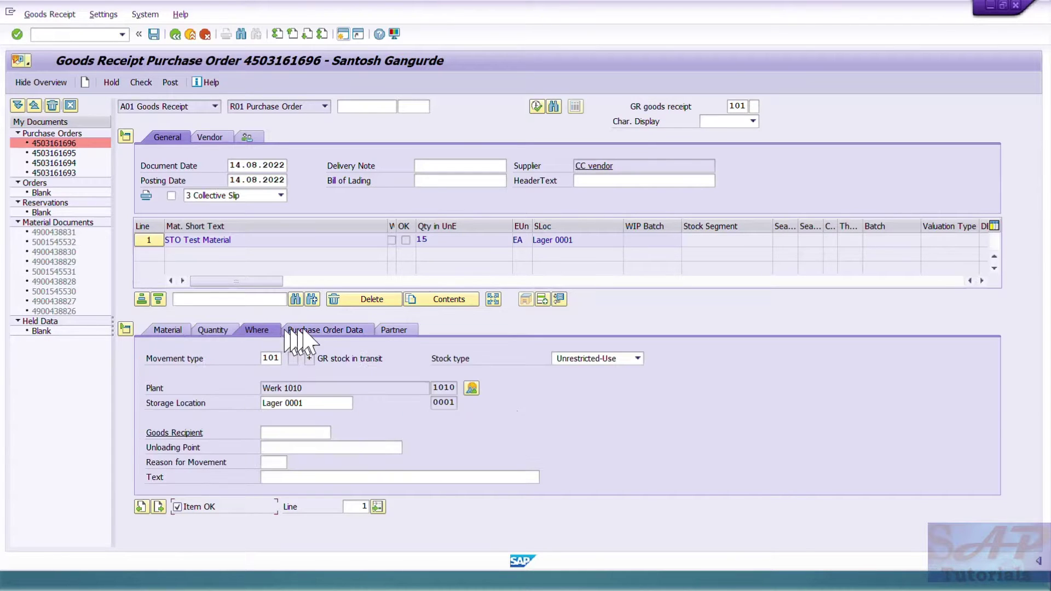
pyautogui.click(328, 331)
pyautogui.click(395, 331)
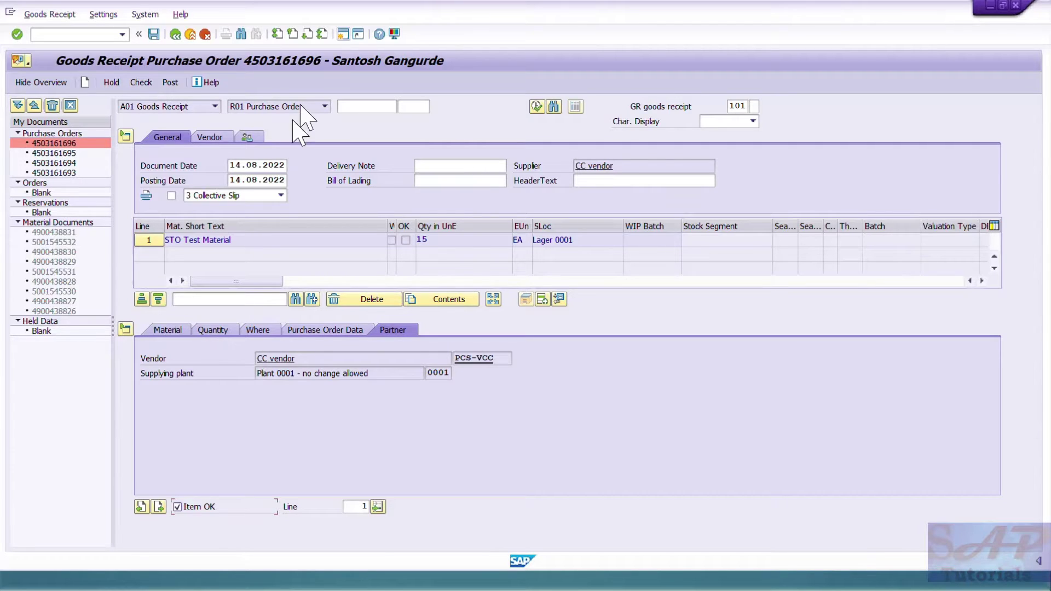
pyautogui.click(141, 83)
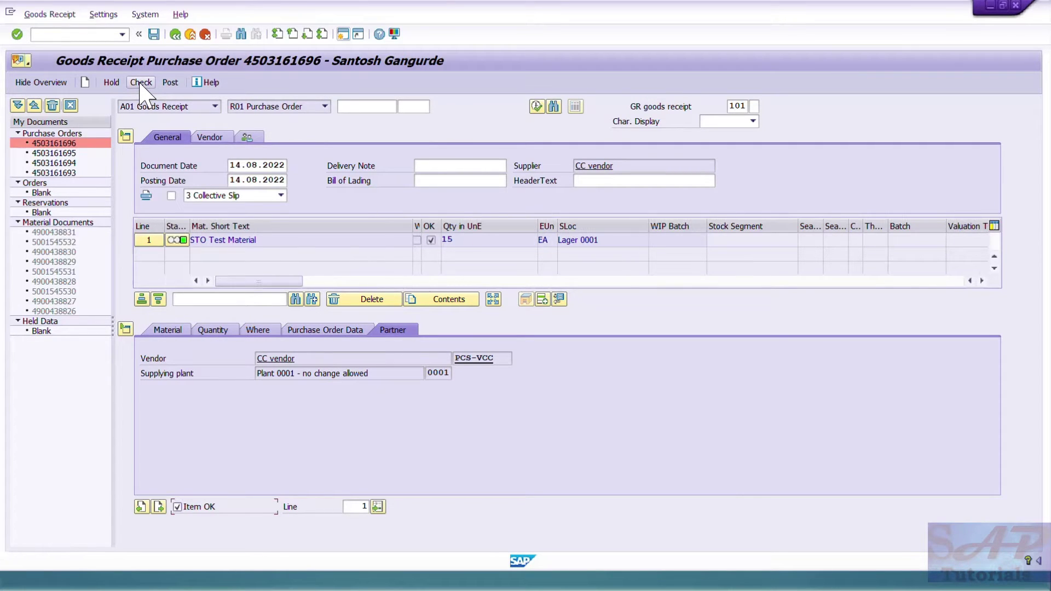
pyautogui.click(154, 34)
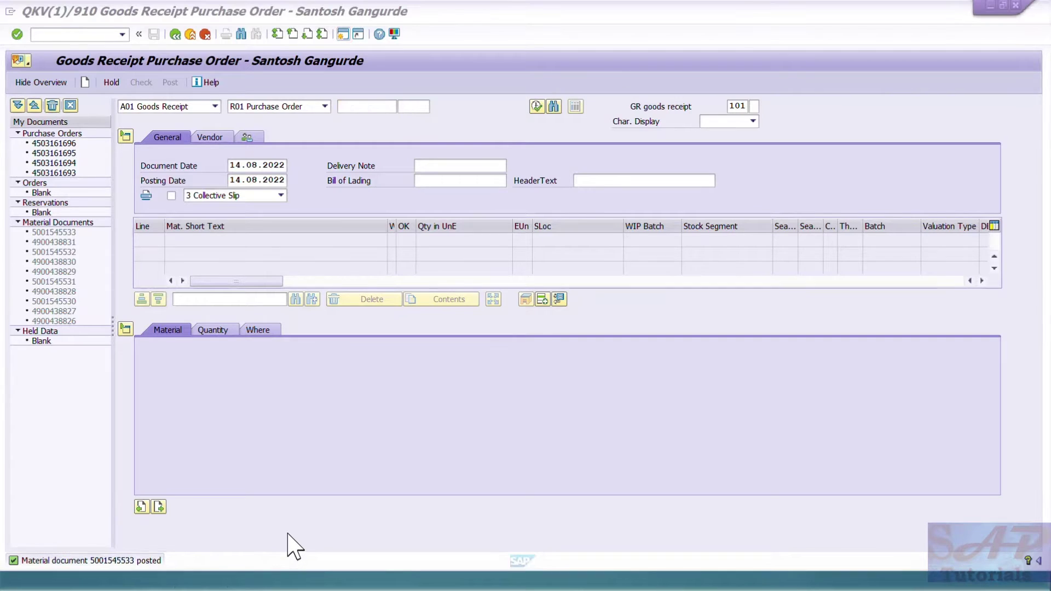
# Switch to the Stock Overview session and refresh the list to examine the unrestricted-use stock of company code 1010.
pyautogui.hotkey('alt', 'Tab')
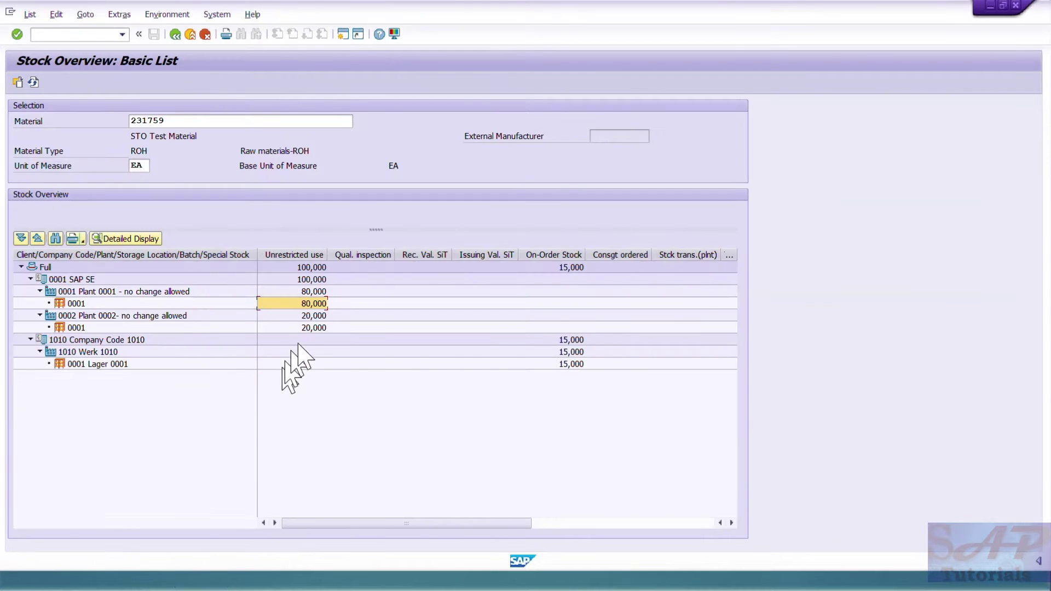
pyautogui.click(566, 340)
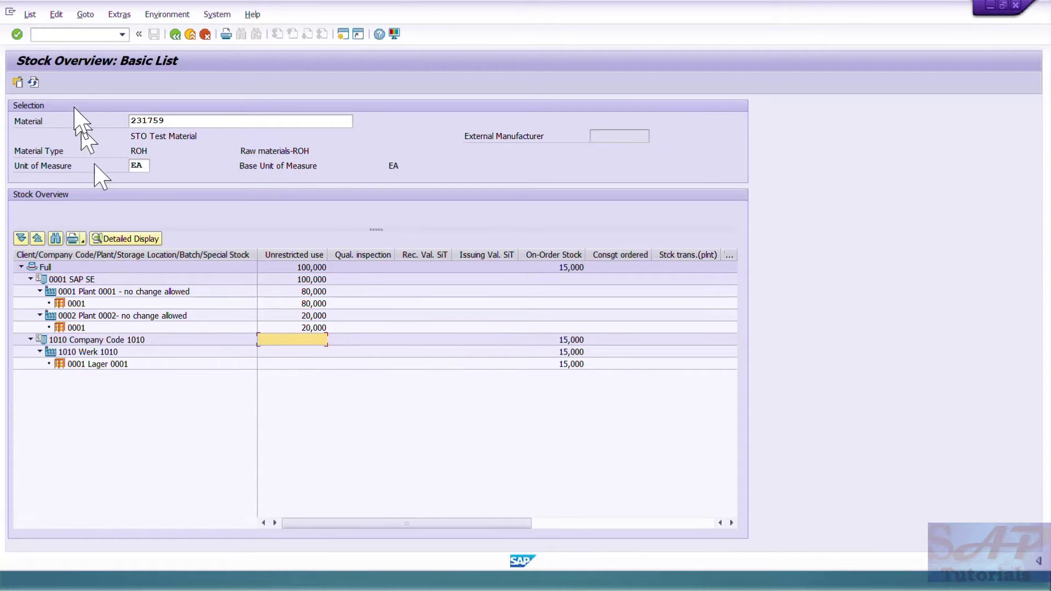
pyautogui.click(32, 82)
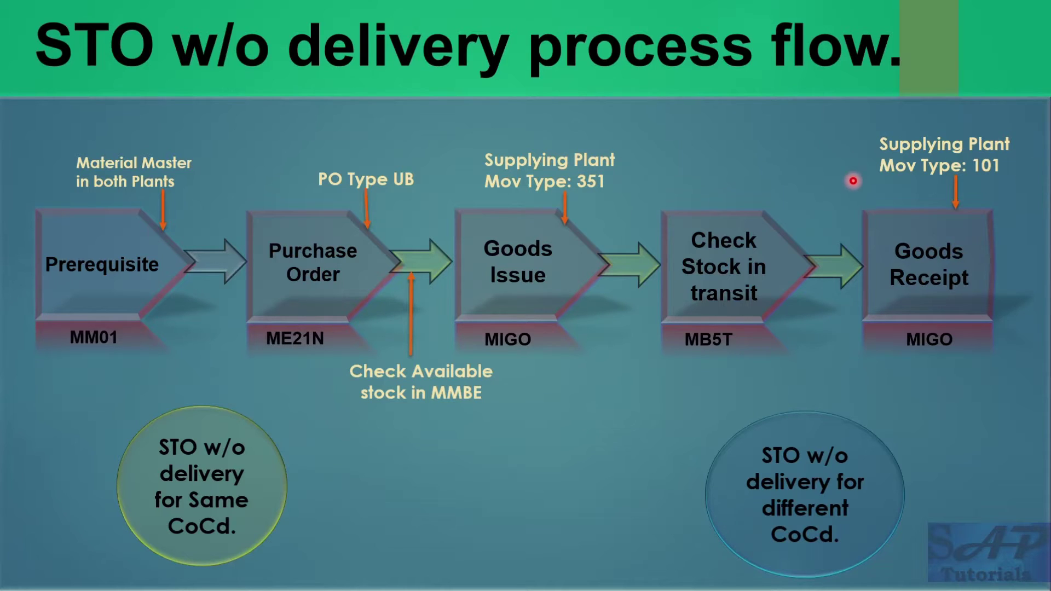
pyautogui.press('Right')
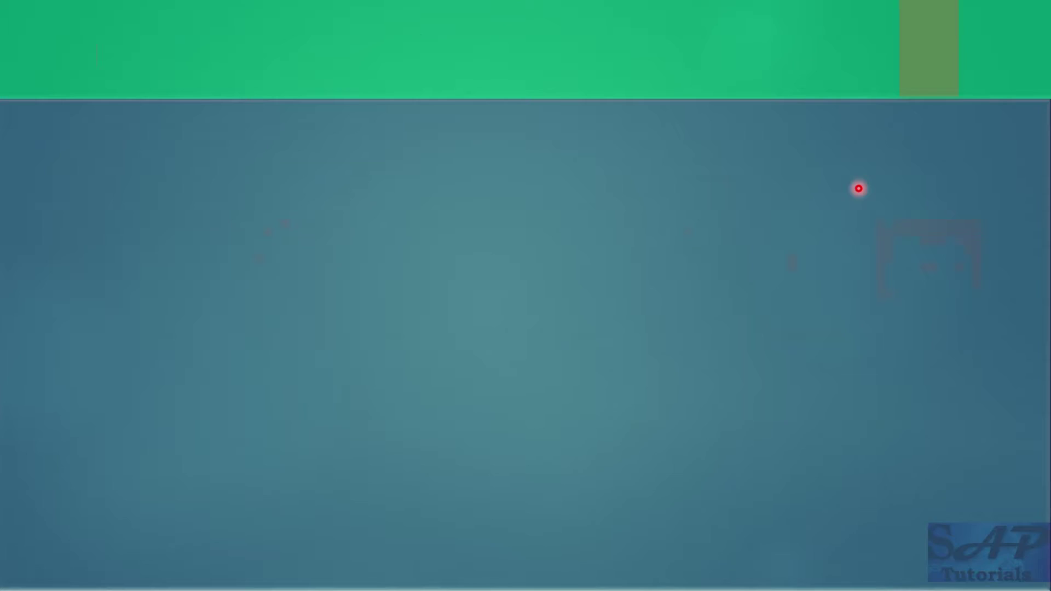